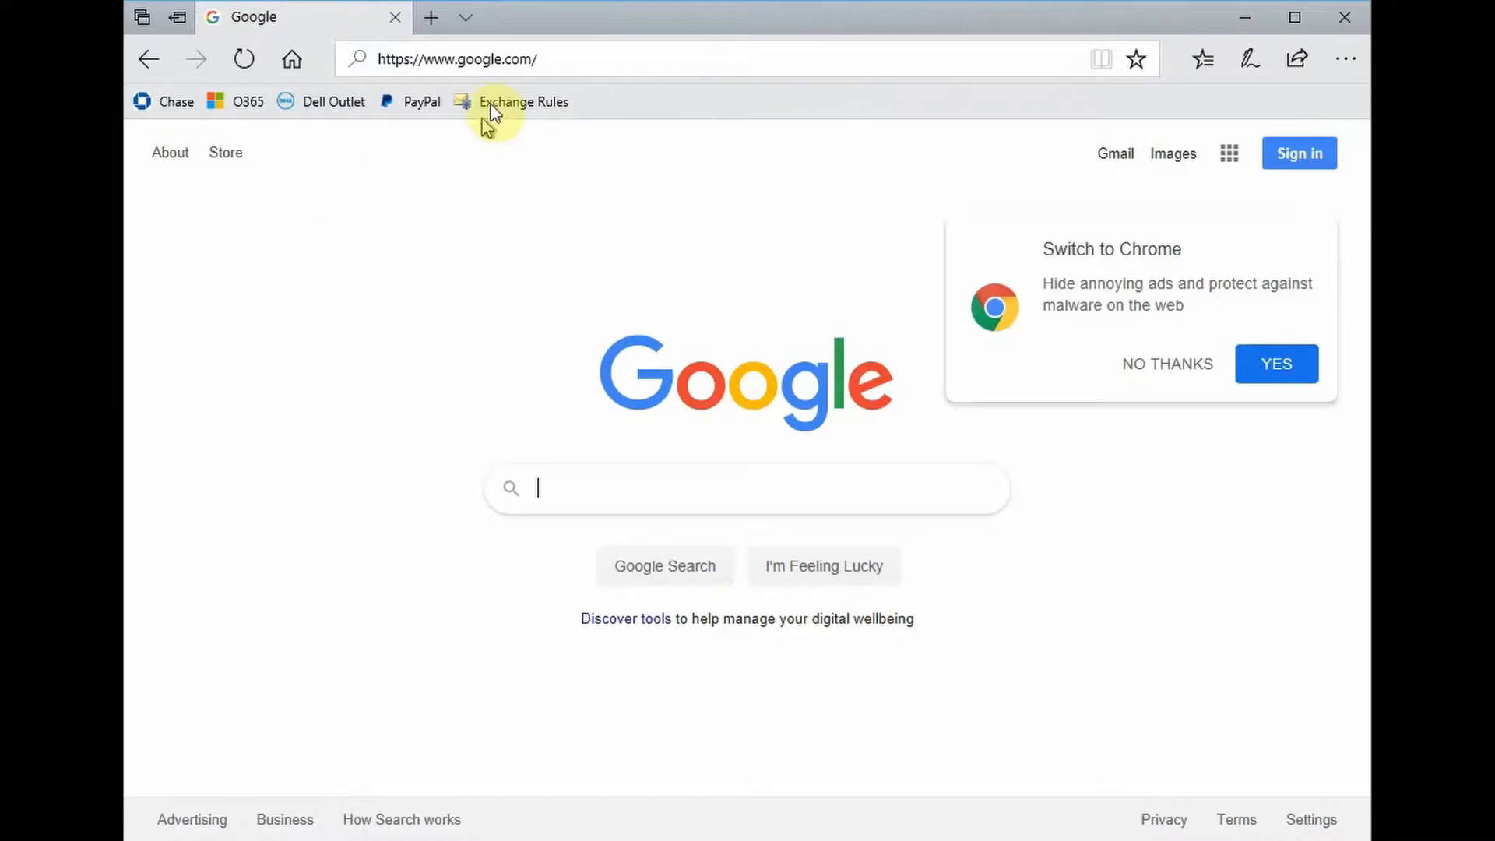
Load the Microsoft online sign-in page at login.microsoftonline.com.
{"action": "left_click", "coordinate": [512, 59]}
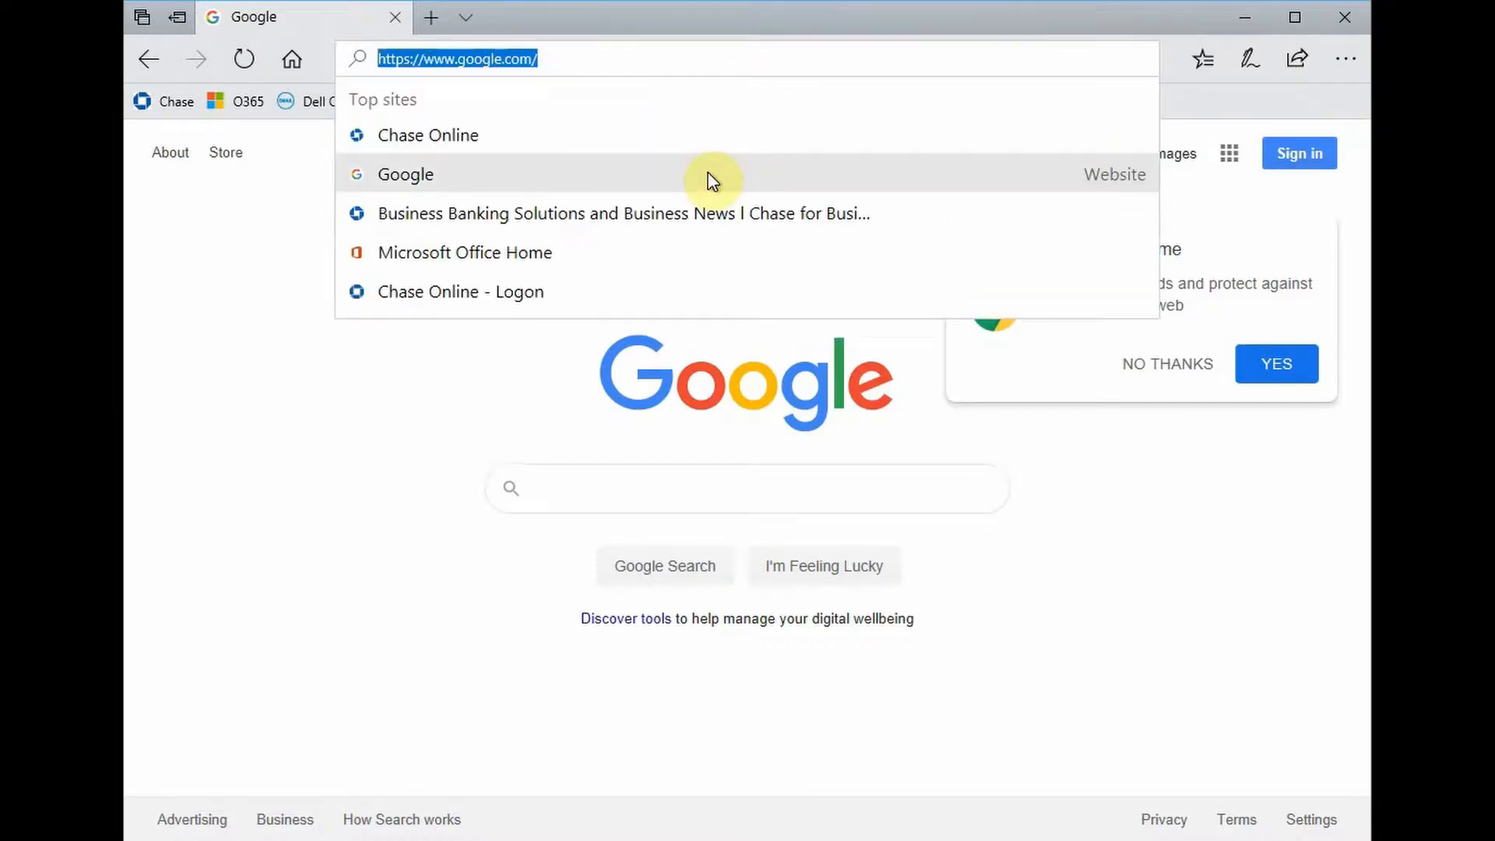
{"action": "type", "text": "log"}
{"action": "key", "text": "Return"}
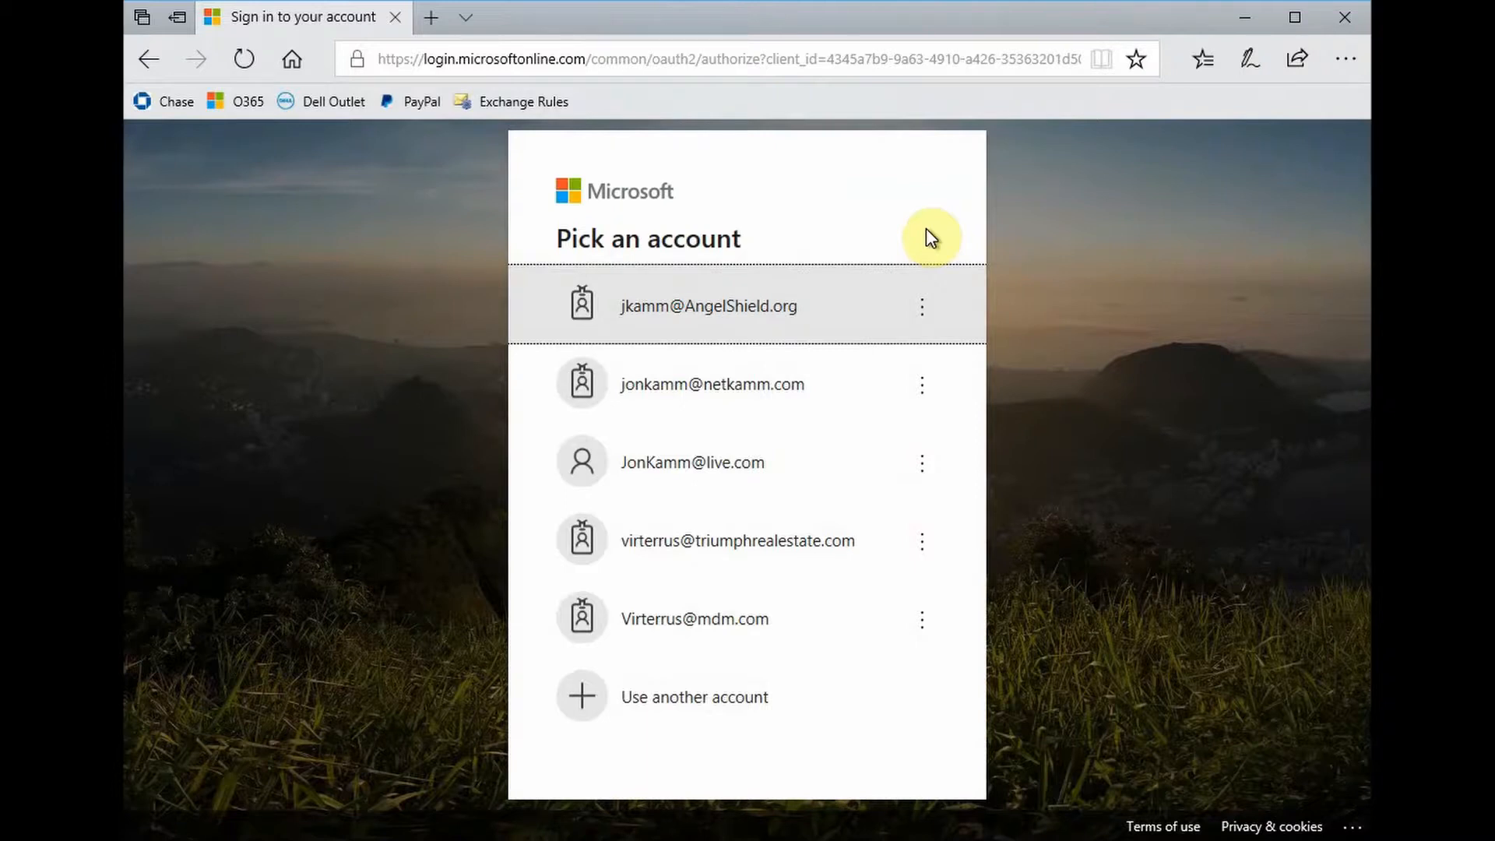
{"action": "left_click", "coordinate": [437, 199]}
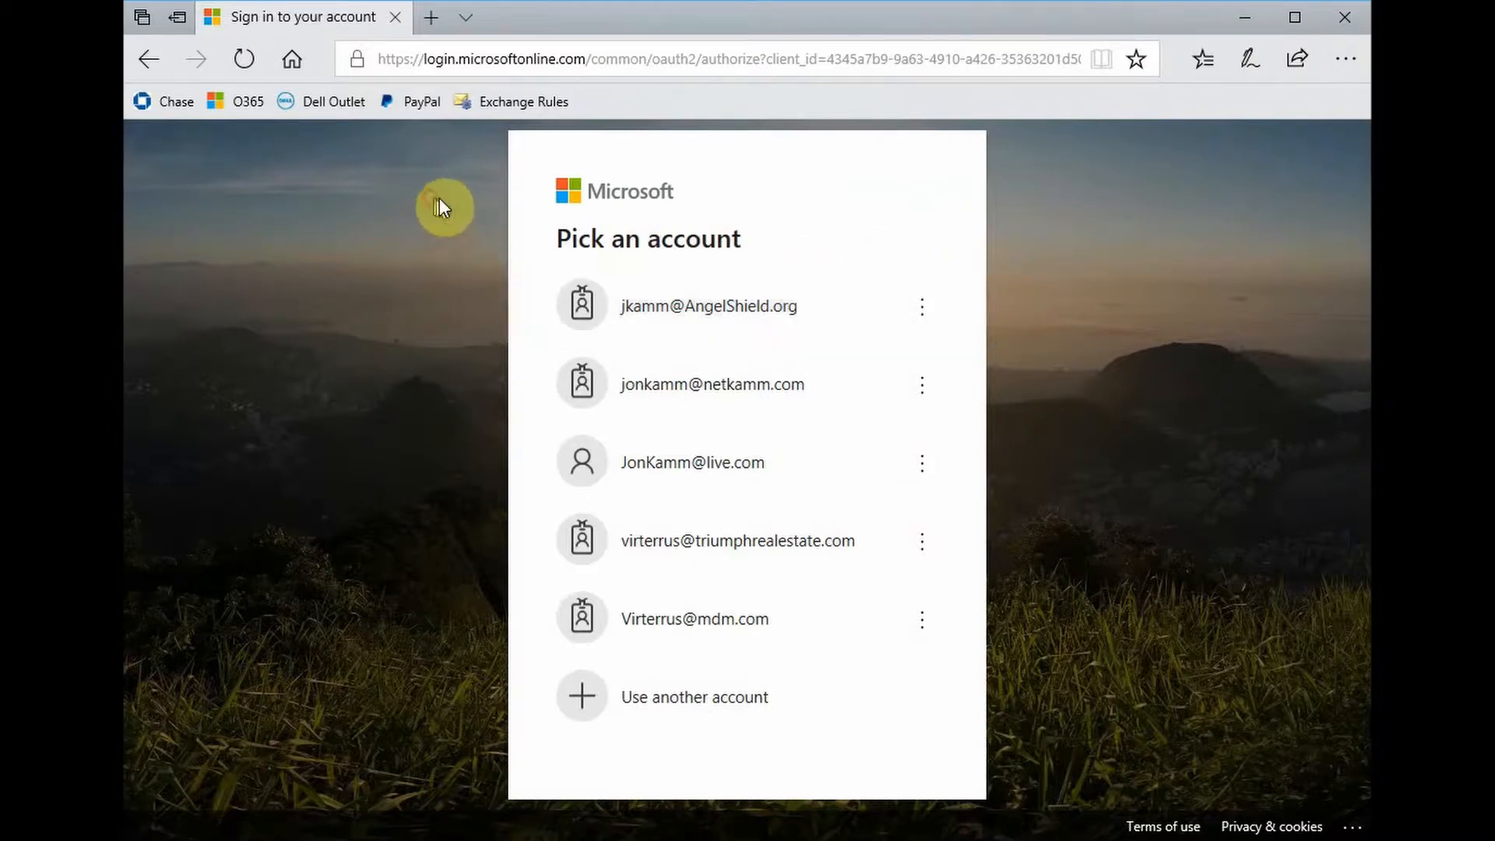
Open an InPrivate window, bring up the sign-in form from office.com, and close the private window.
{"action": "left_click", "coordinate": [1344, 69]}
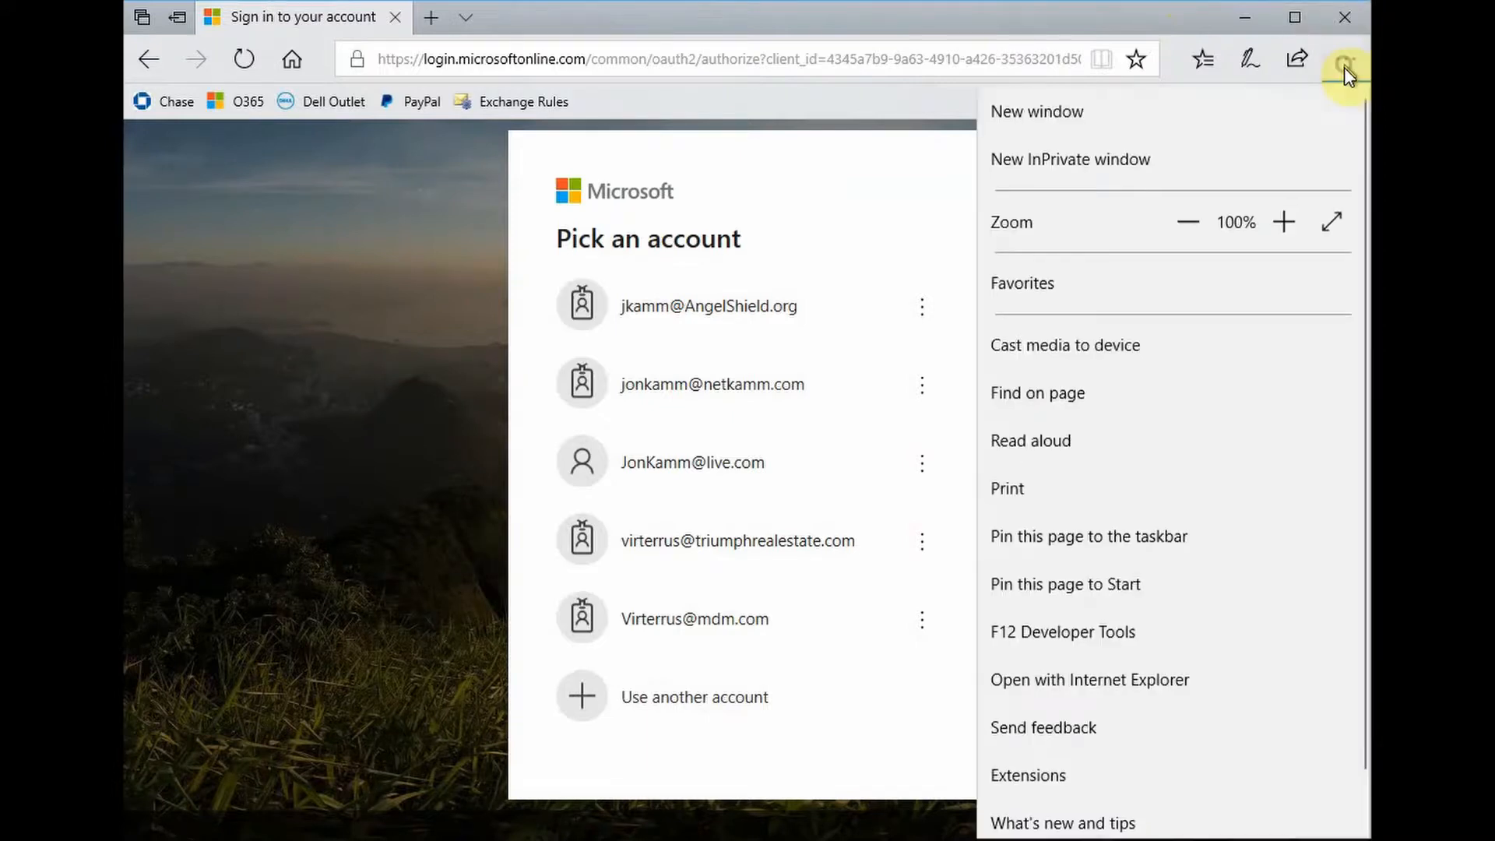
{"action": "left_click", "coordinate": [1083, 174]}
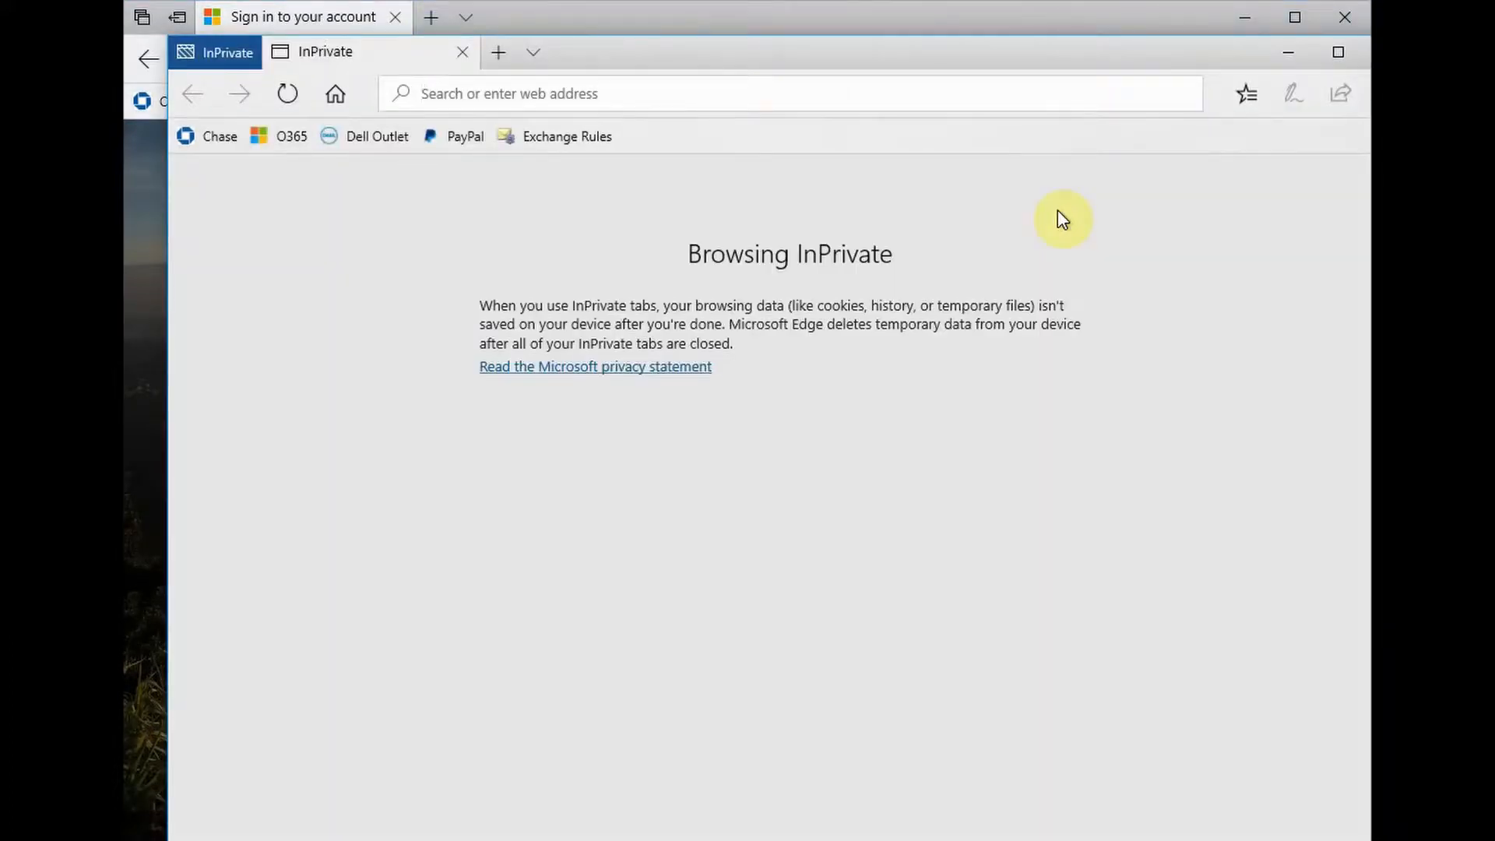
{"action": "type", "text": "office.com/"}
{"action": "key", "text": "Return"}
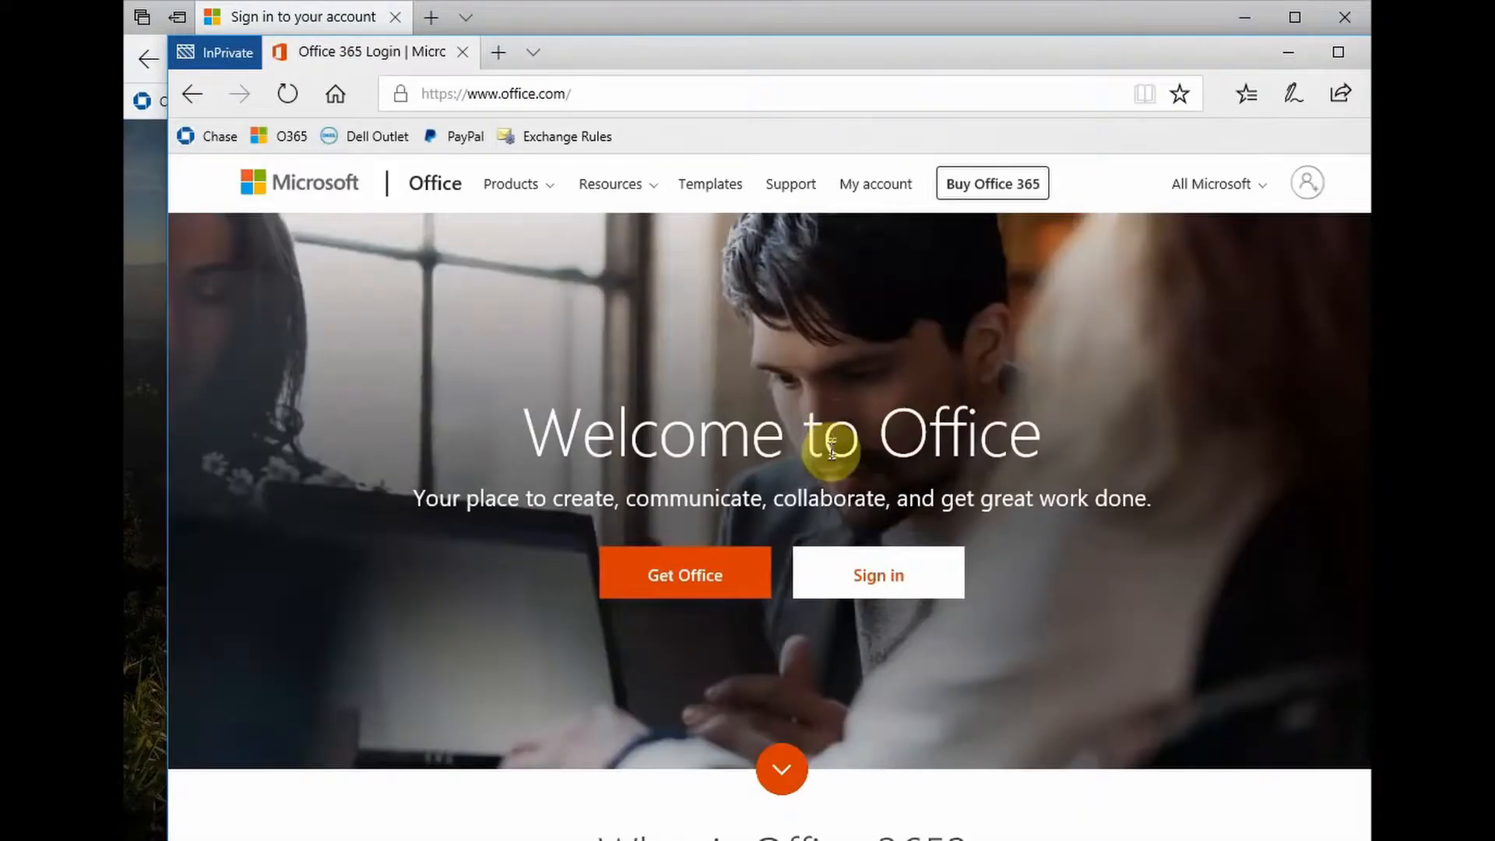
{"action": "left_click", "coordinate": [901, 566]}
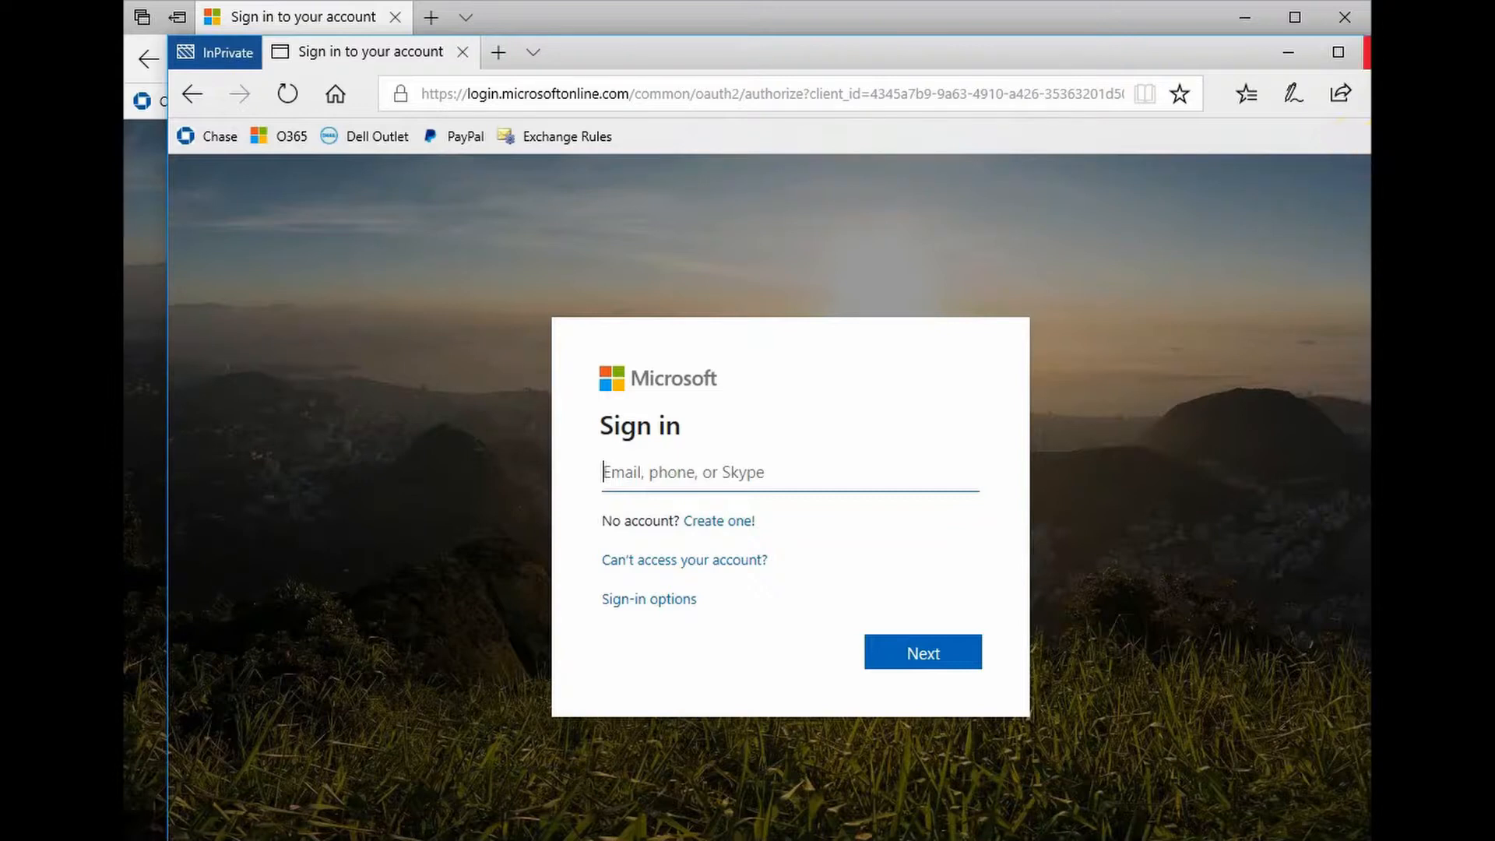
{"action": "left_click", "coordinate": [1366, 52]}
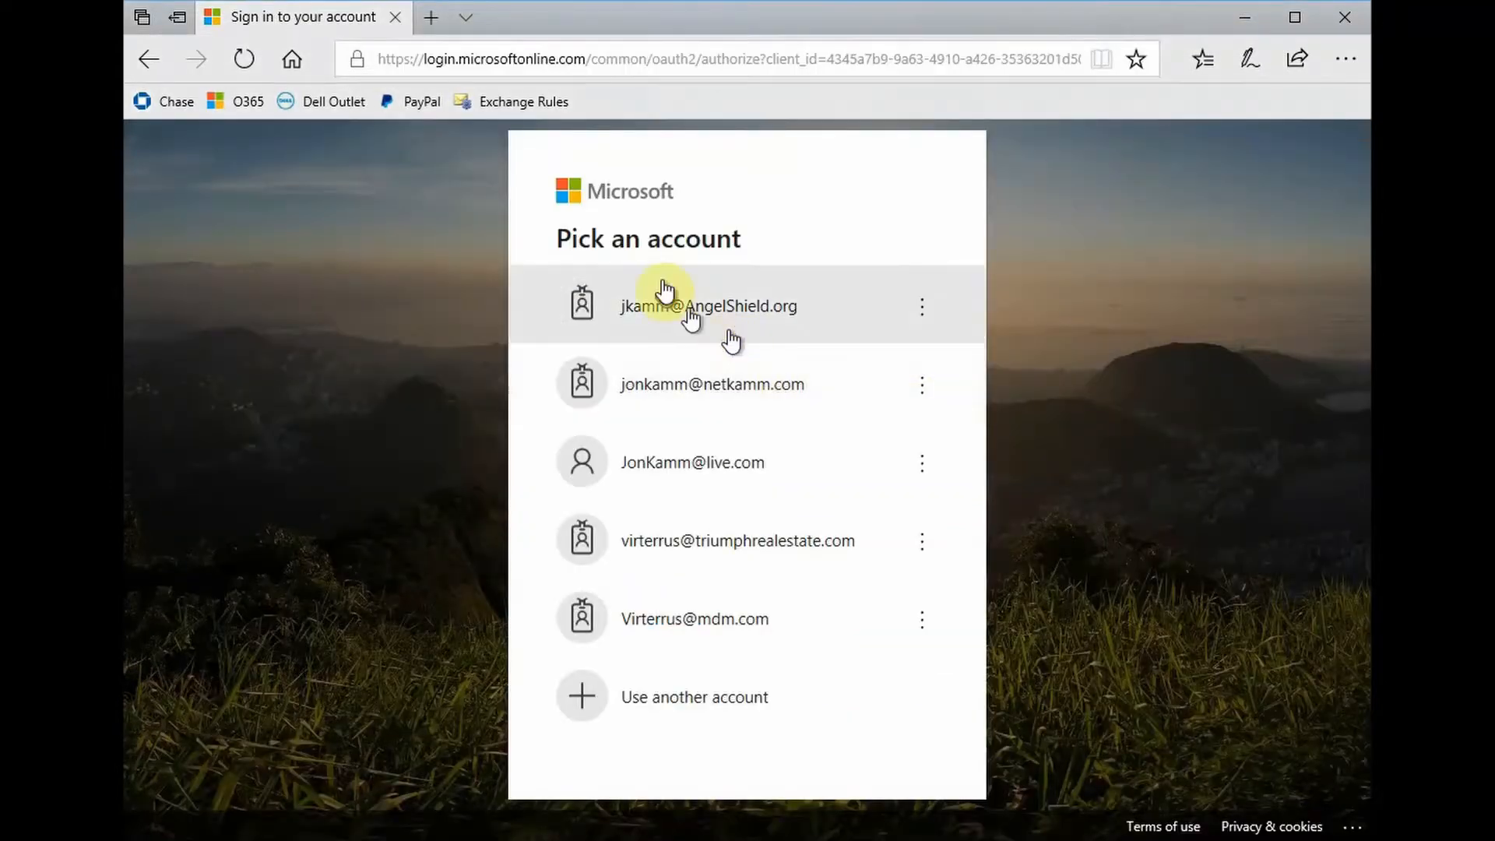
Sign in with the AngelShield.org account using its password, and decline to stay signed in.
{"action": "left_click", "coordinate": [683, 302]}
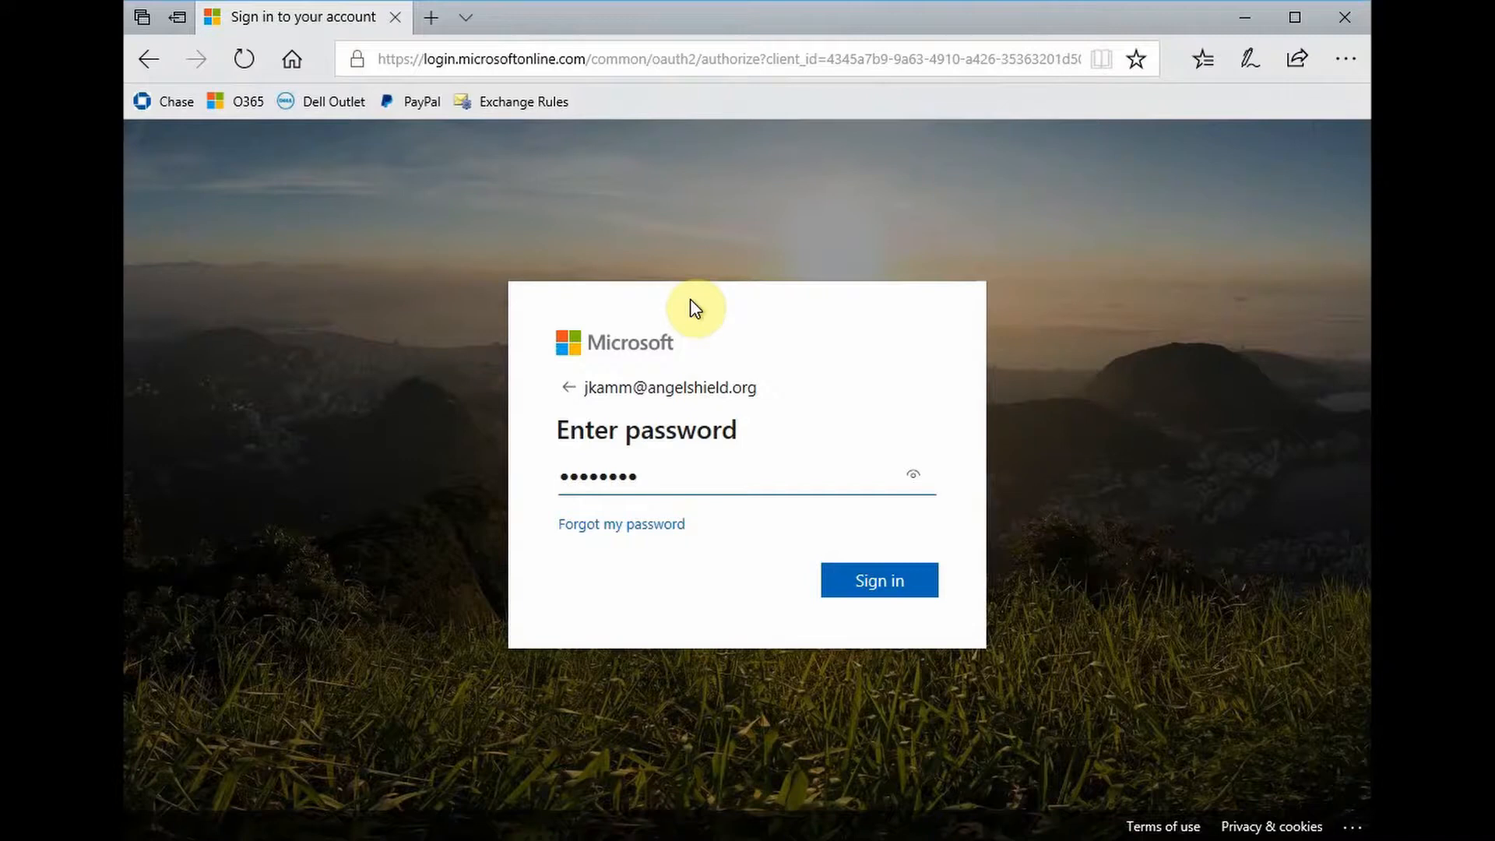
{"action": "left_click", "coordinate": [893, 588]}
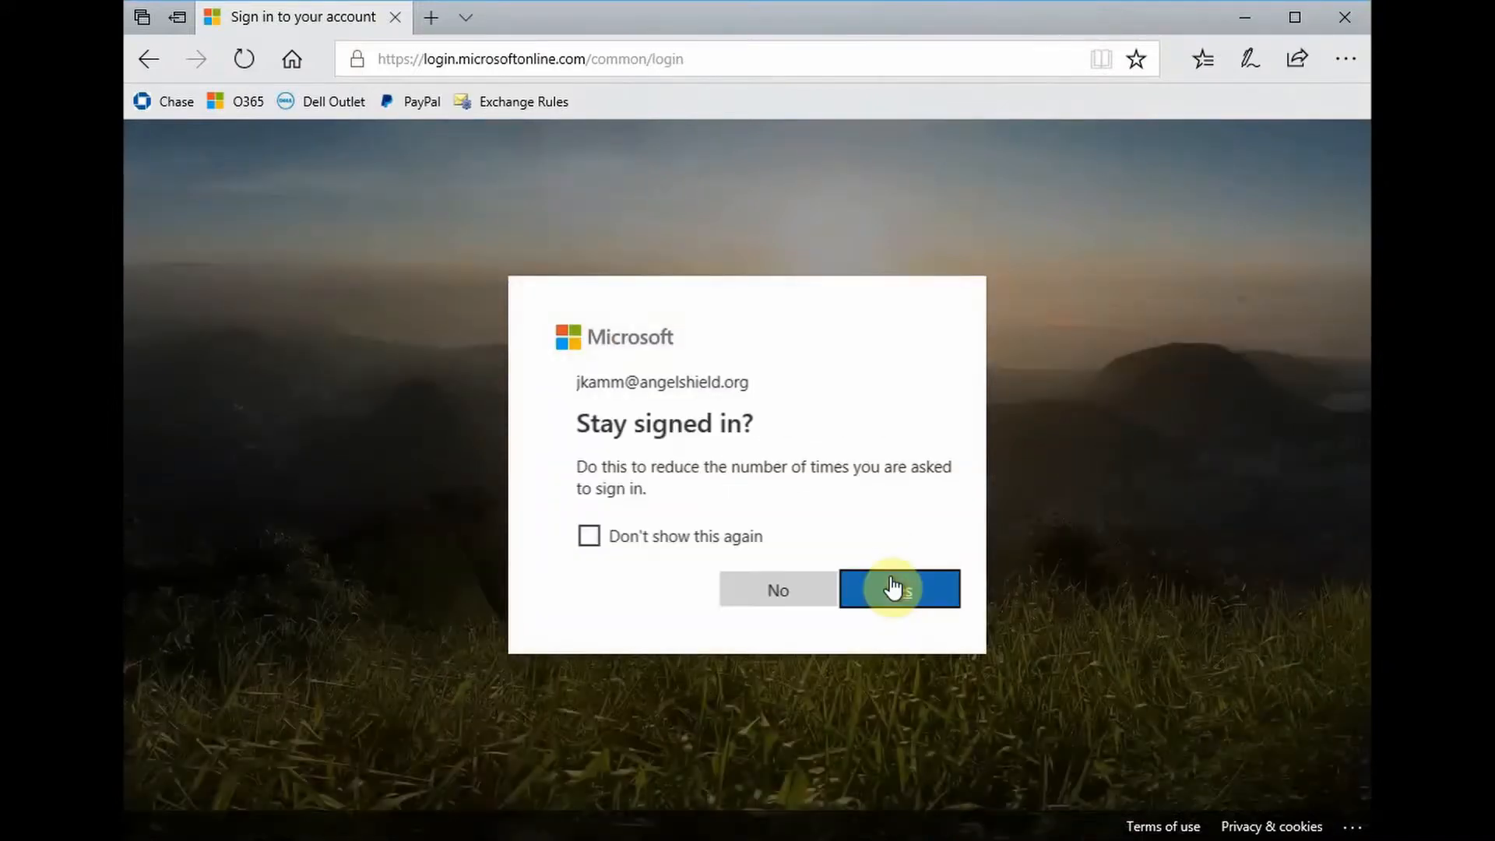
{"action": "left_click", "coordinate": [761, 593]}
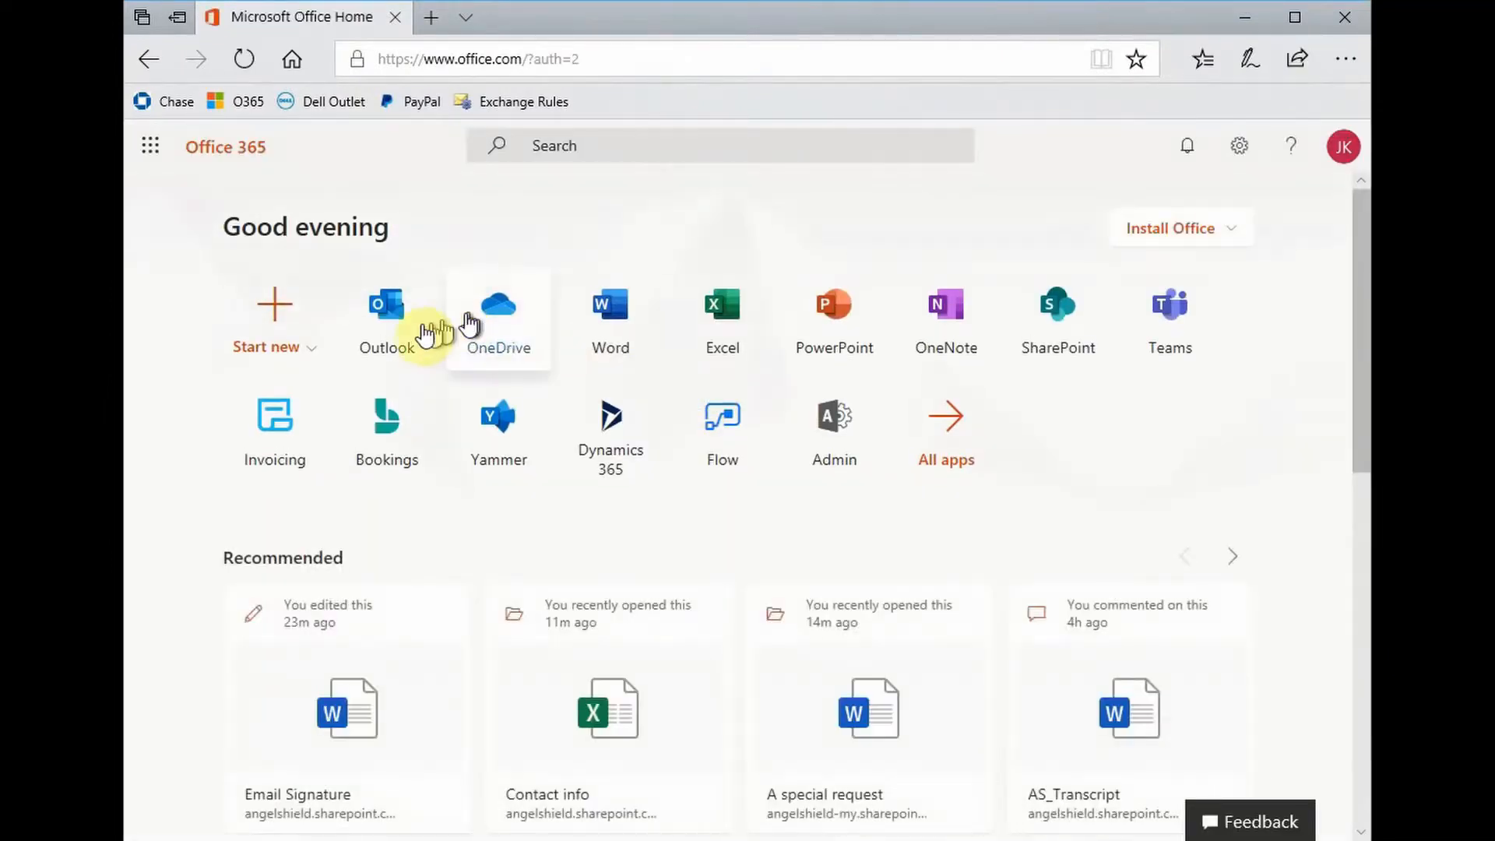
Open the Outlook mailbox from the Office 365 home page and open OneDrive in a new tab.
{"action": "left_click", "coordinate": [397, 333]}
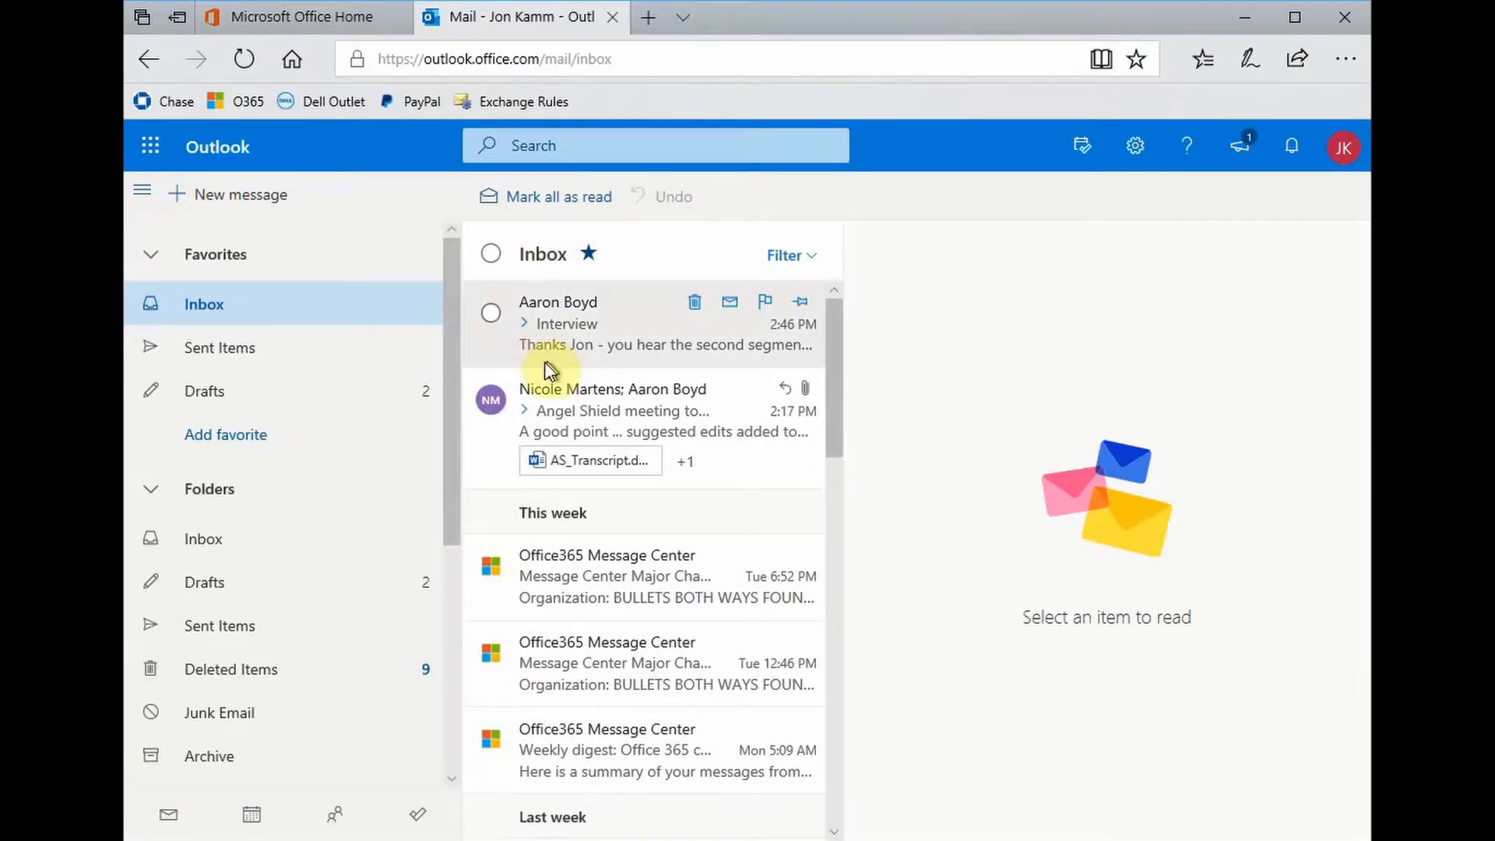
{"action": "left_click", "coordinate": [152, 148]}
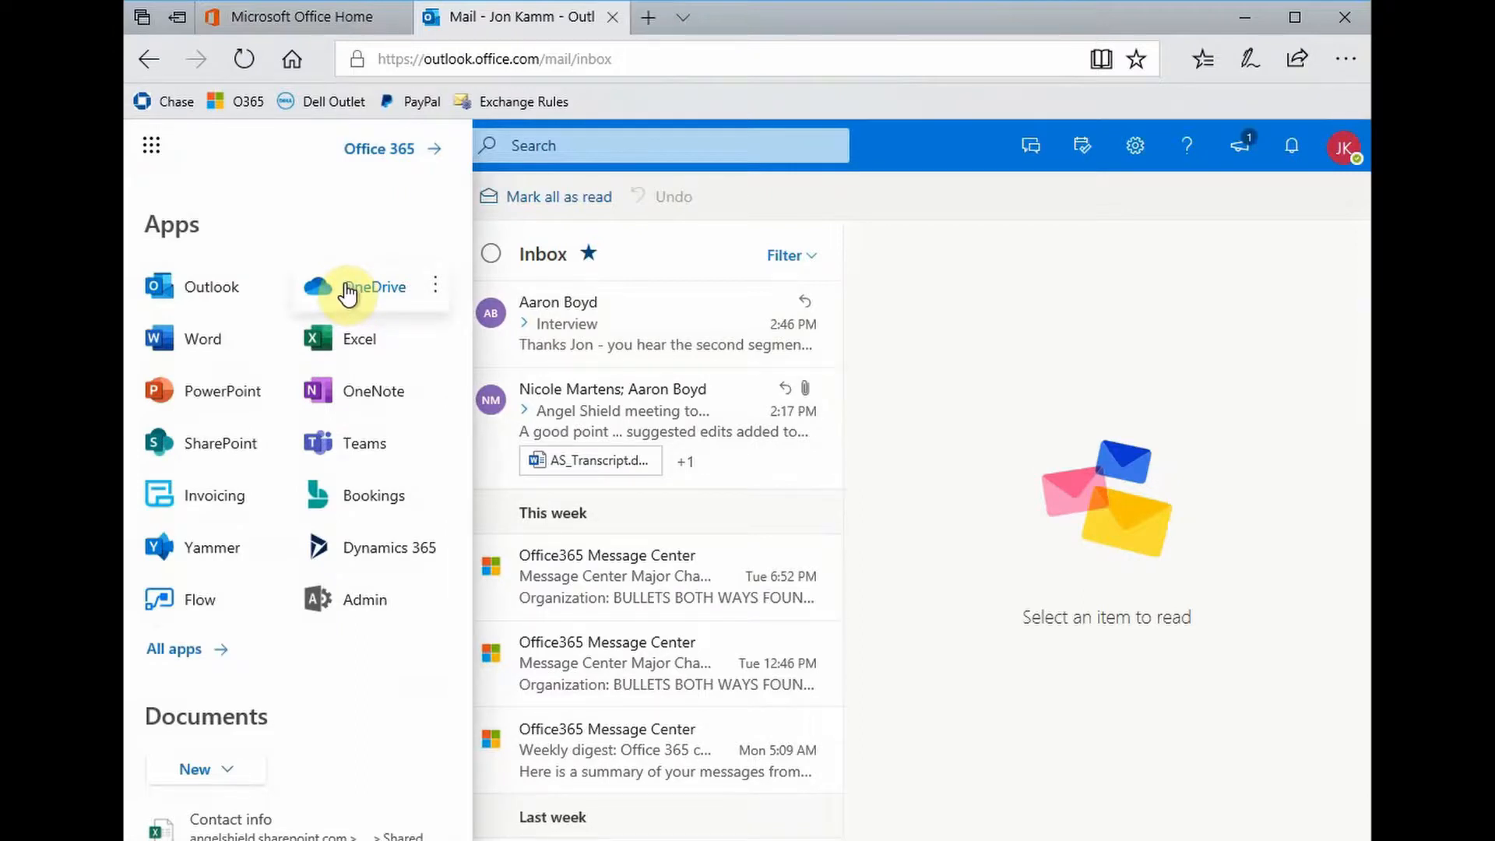
{"action": "right_click", "coordinate": [347, 292]}
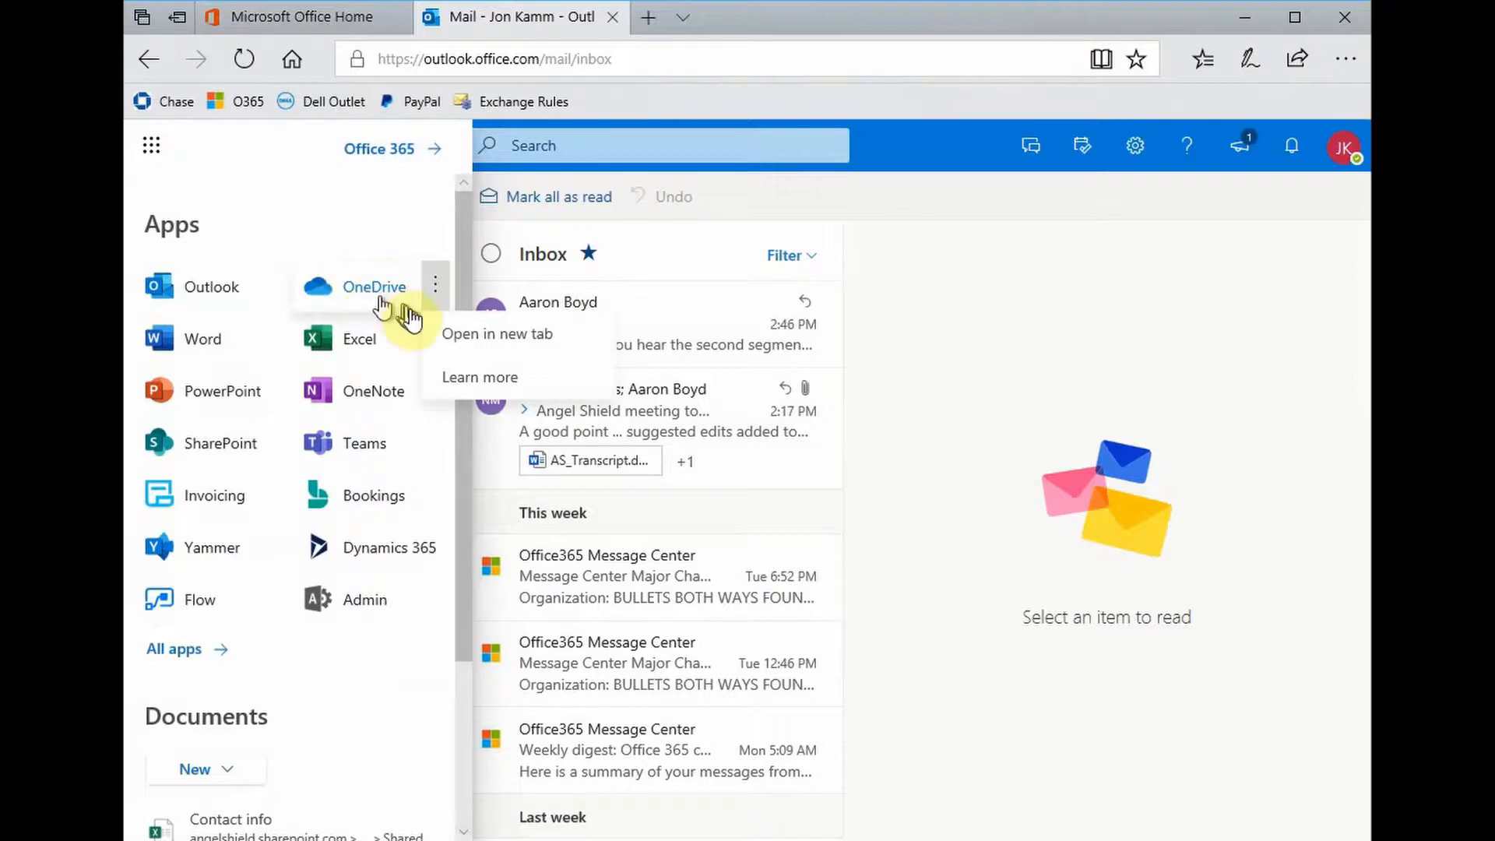
{"action": "left_click", "coordinate": [457, 337]}
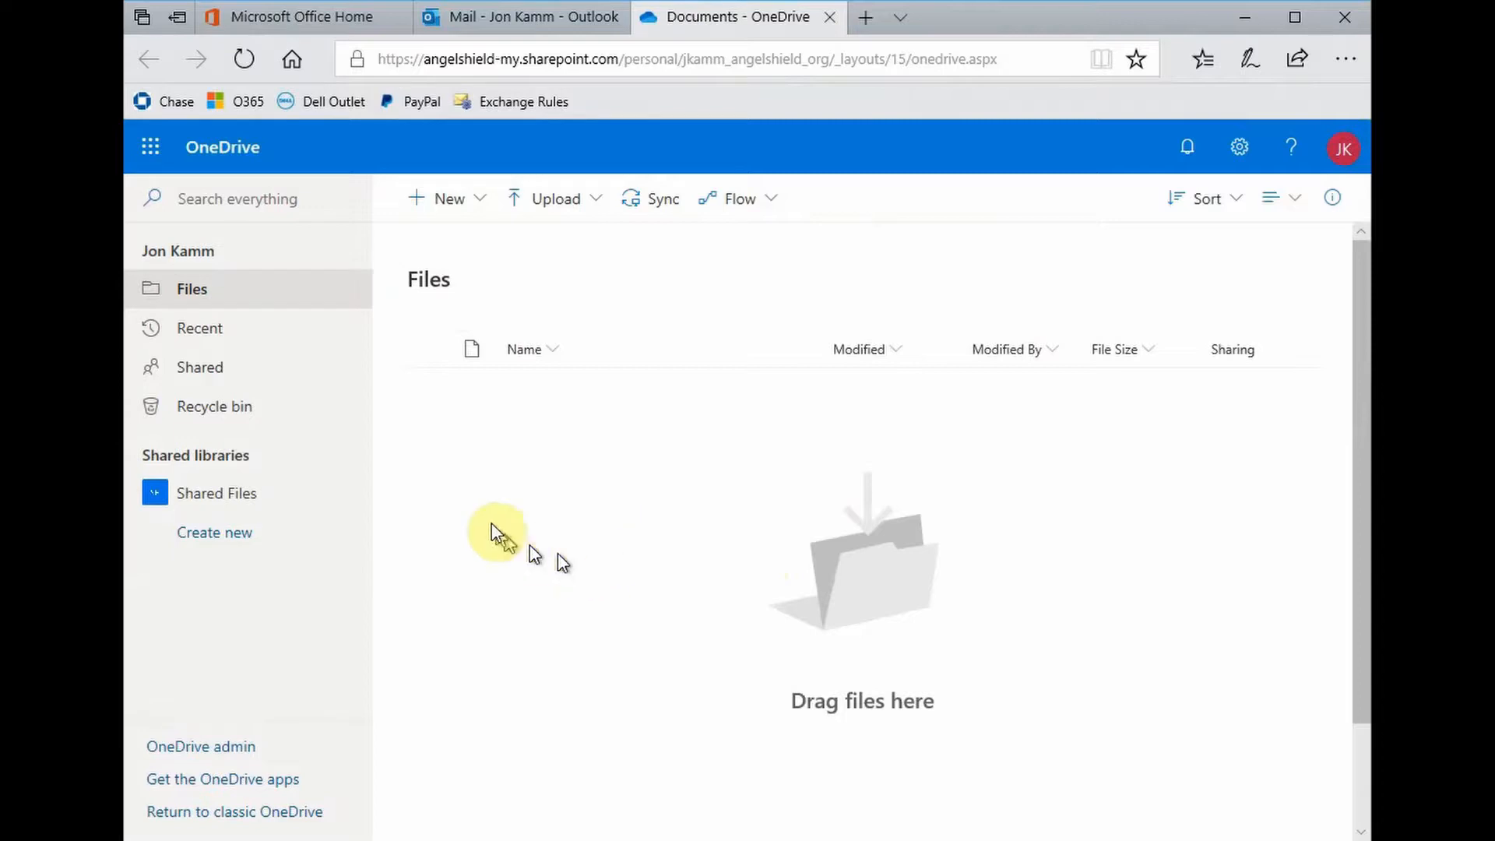
Open the Shared Files library and look into its Forum and Fundraising folders.
{"action": "left_click", "coordinate": [244, 504]}
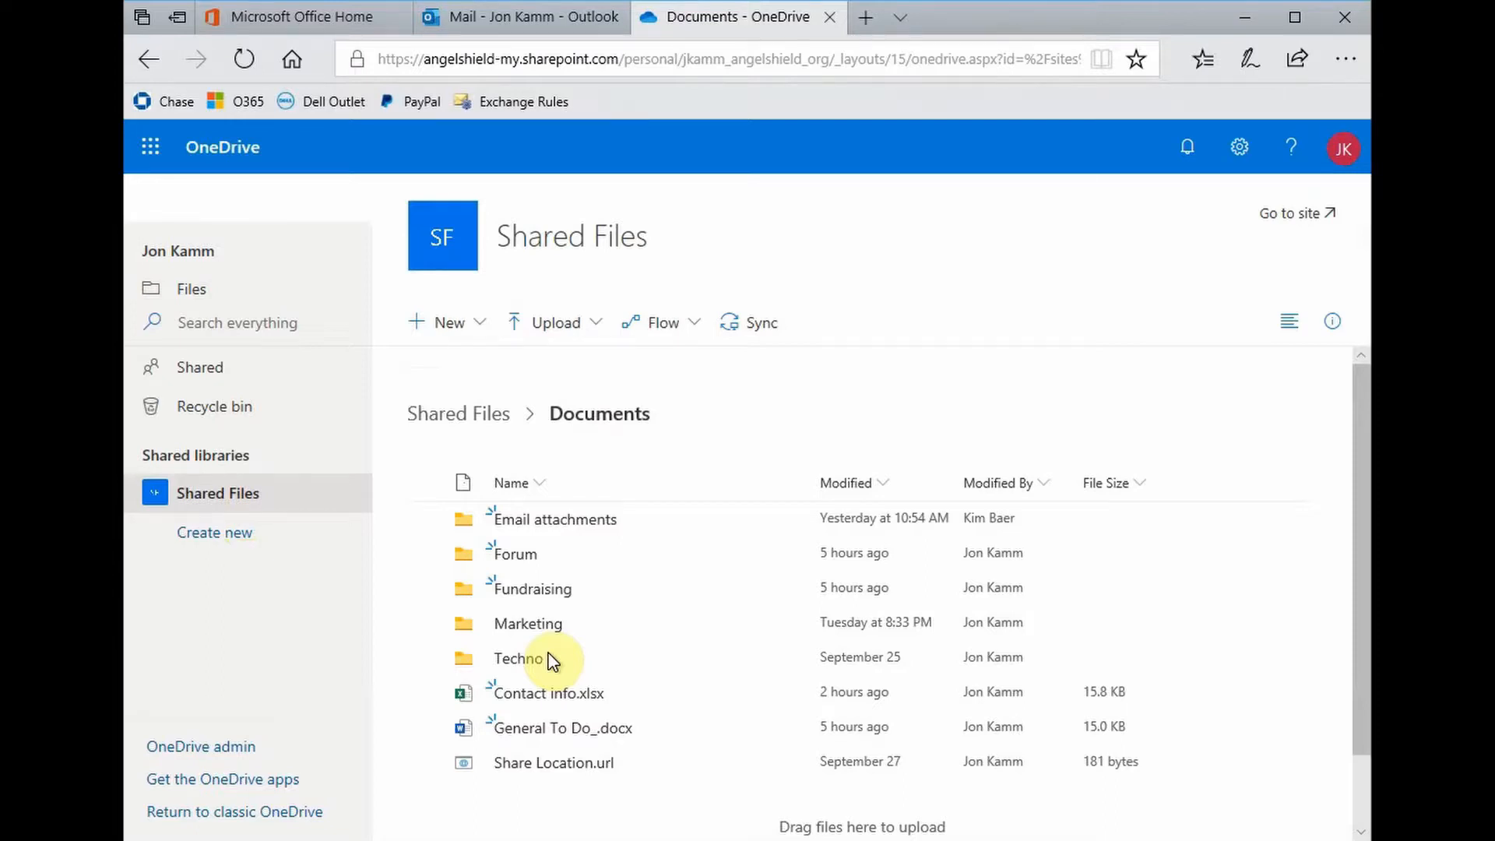
{"action": "left_click", "coordinate": [519, 562]}
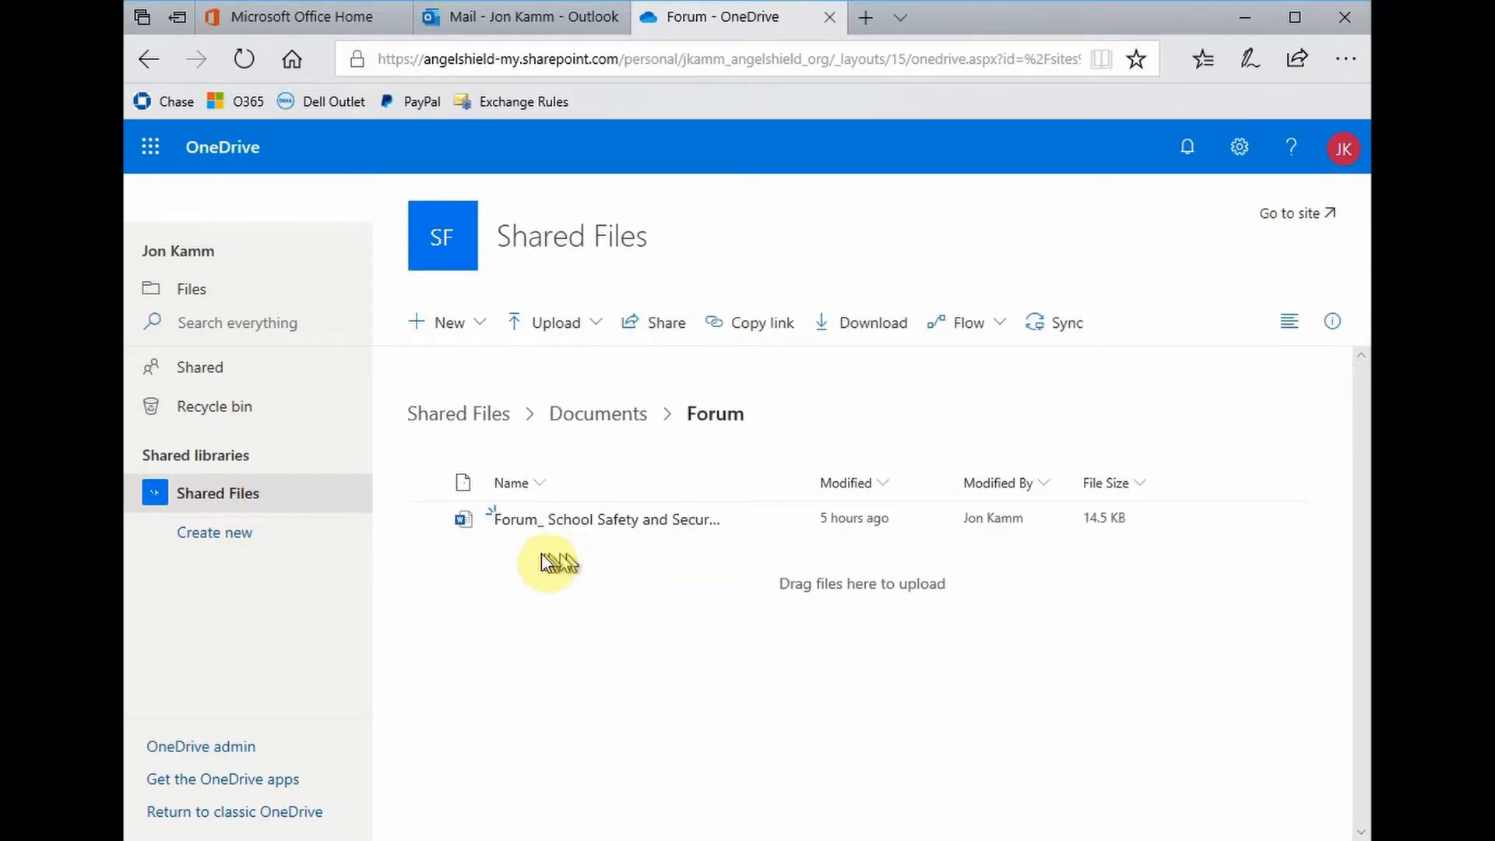
{"action": "mouse_move", "coordinate": [658, 536]}
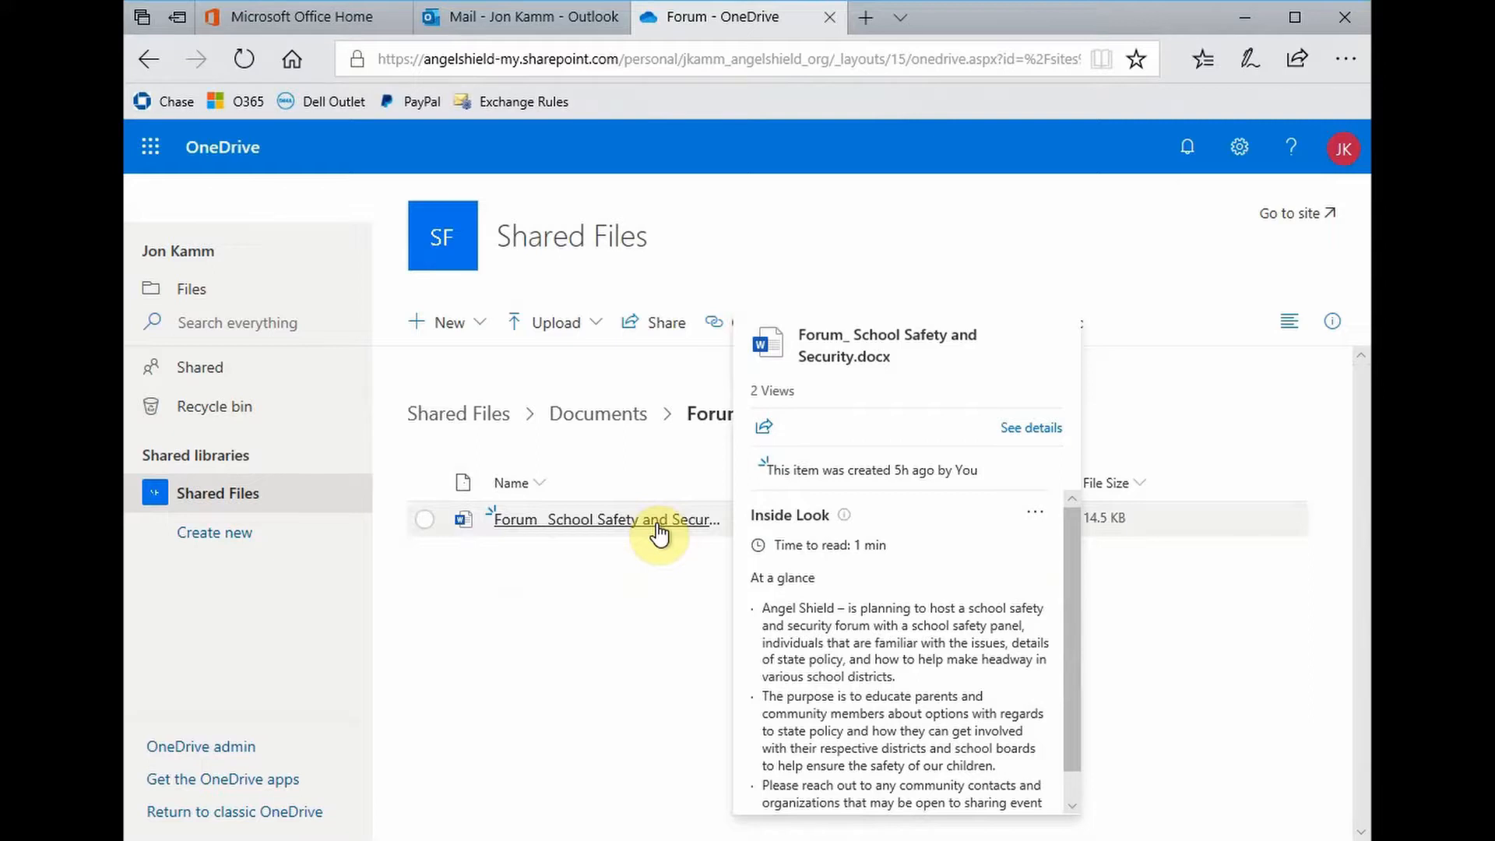
{"action": "left_click", "coordinate": [592, 419]}
{"action": "left_click", "coordinate": [549, 592]}
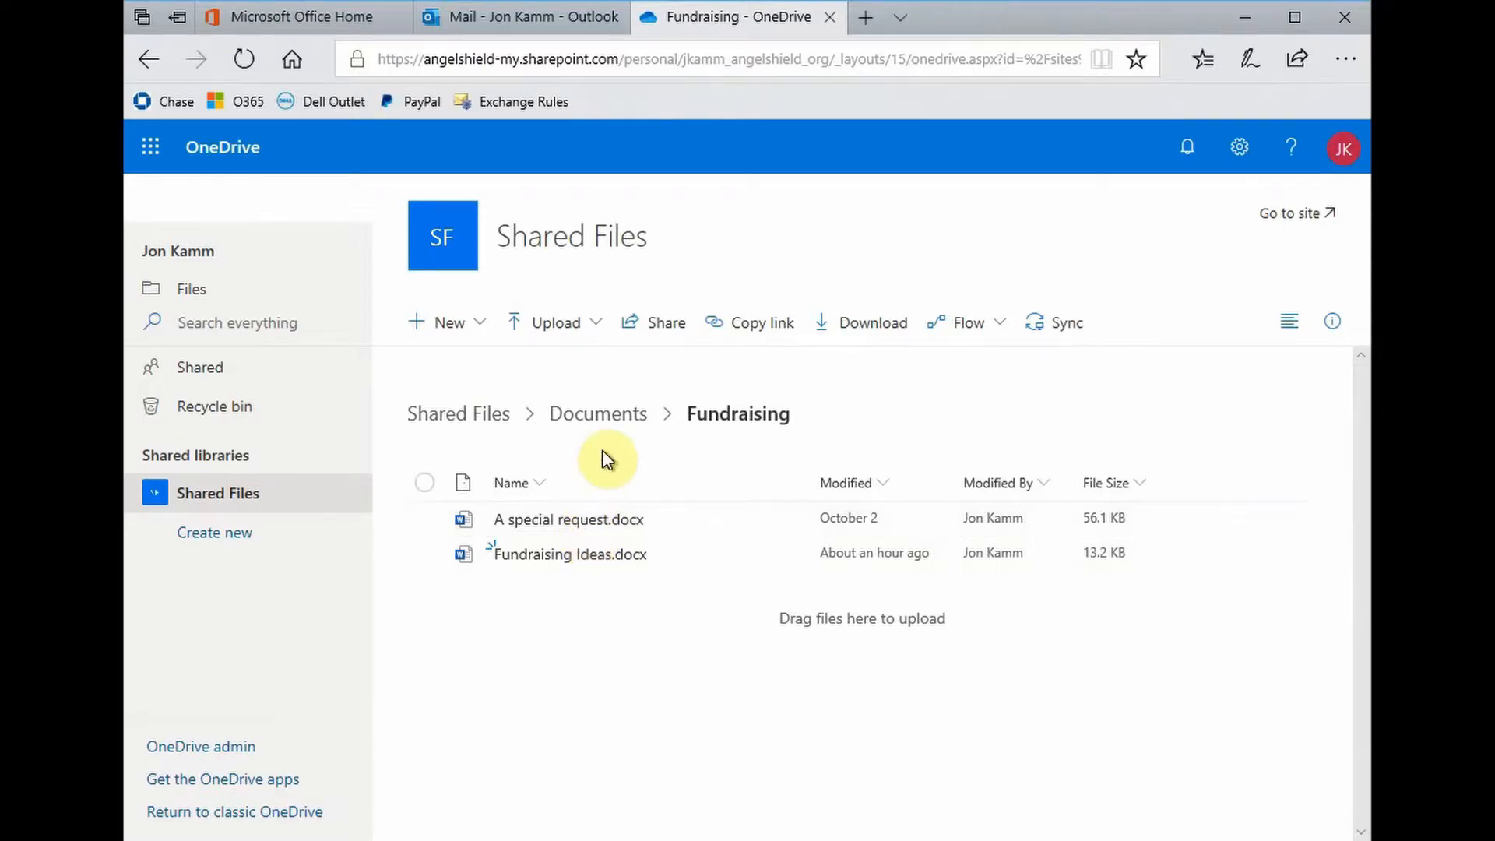
Look through the Graphics and Promo Video subfolders of the Marketing folder.
{"action": "left_click", "coordinate": [604, 417]}
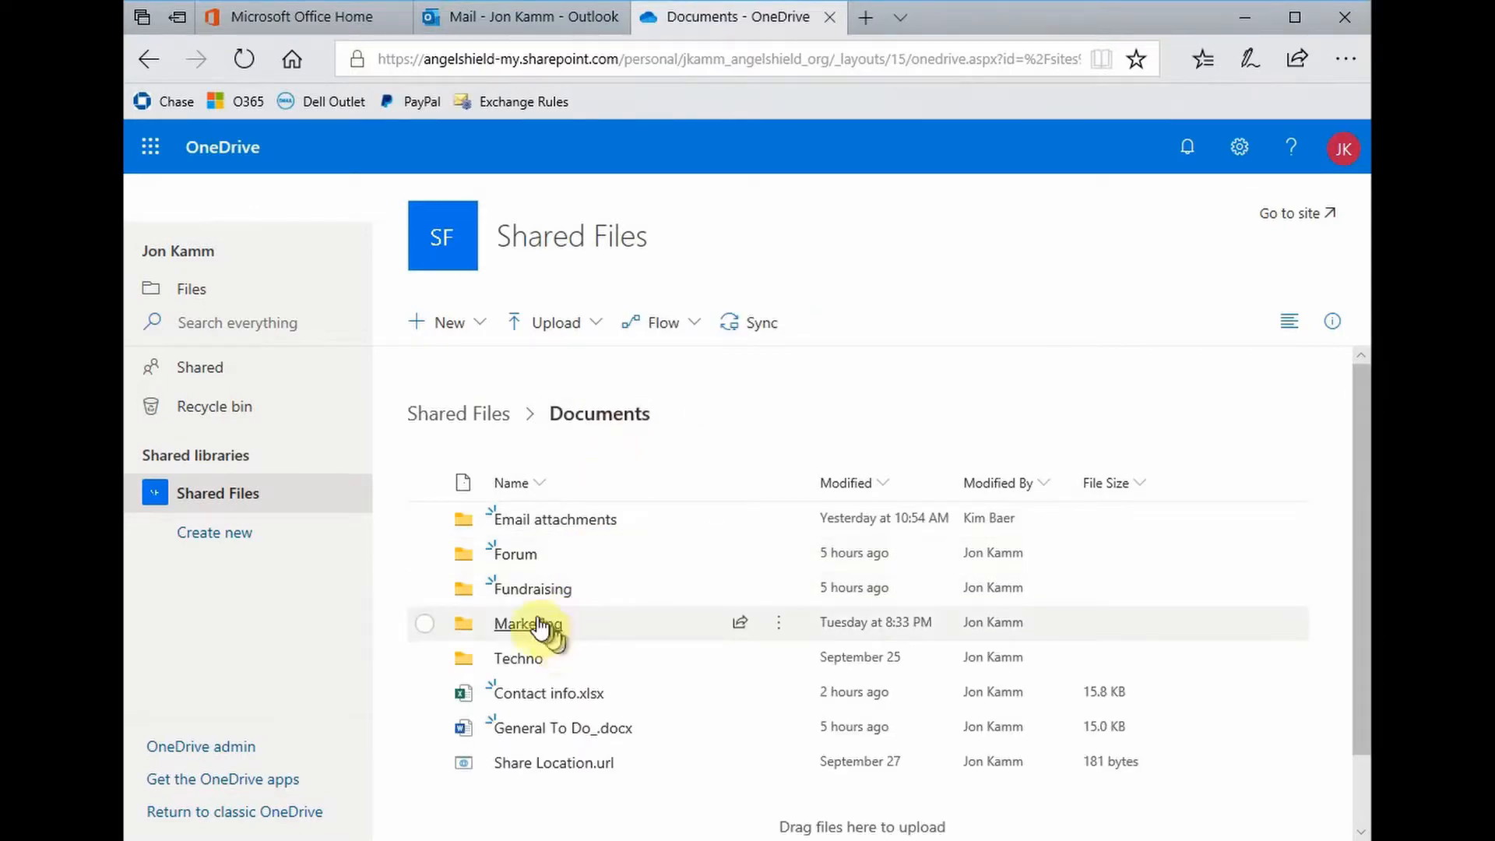
{"action": "left_click", "coordinate": [559, 631]}
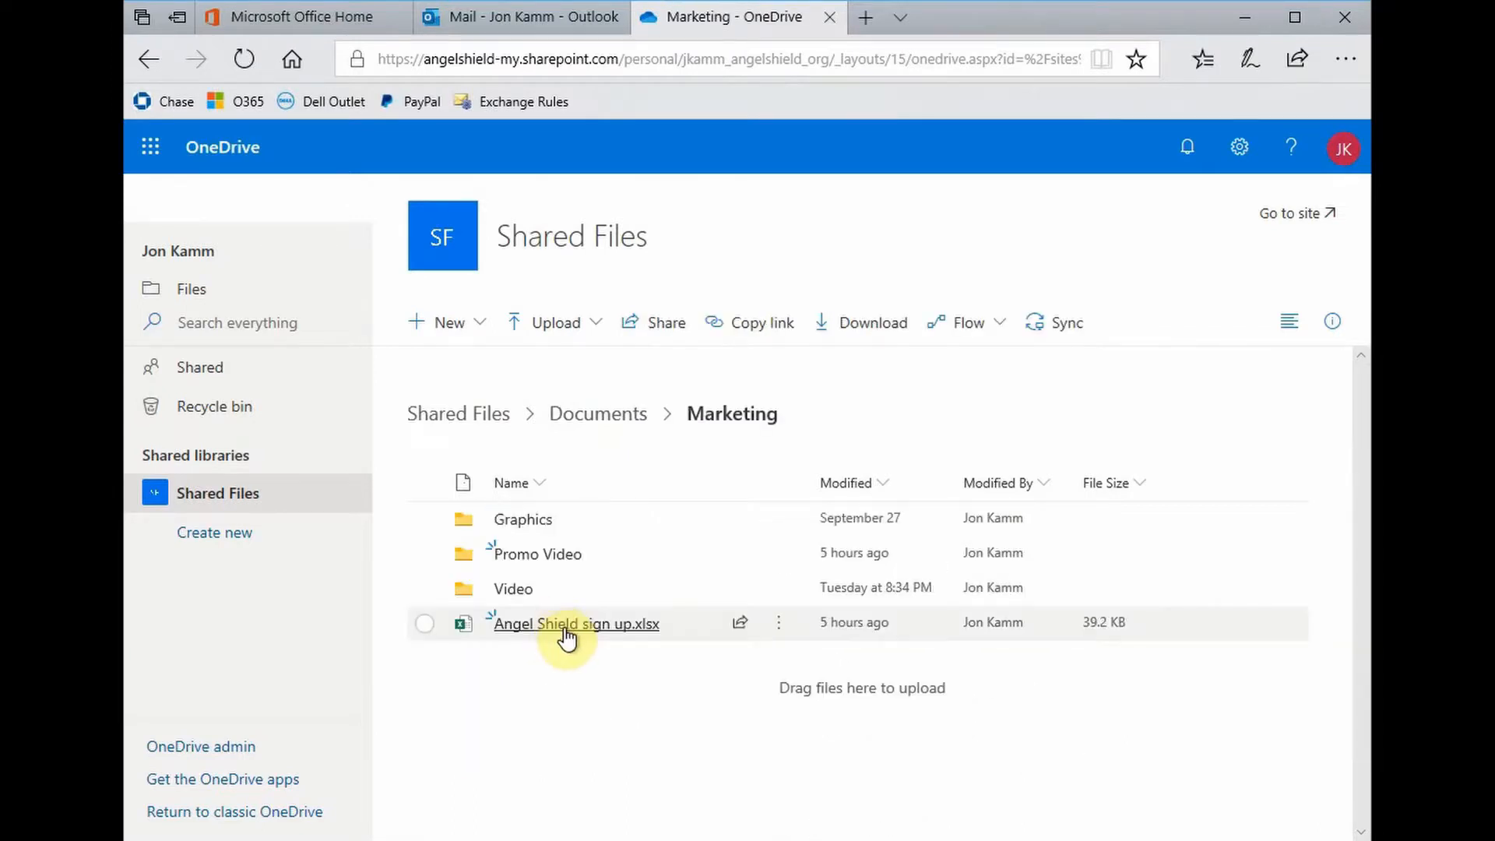
{"action": "left_click", "coordinate": [536, 527]}
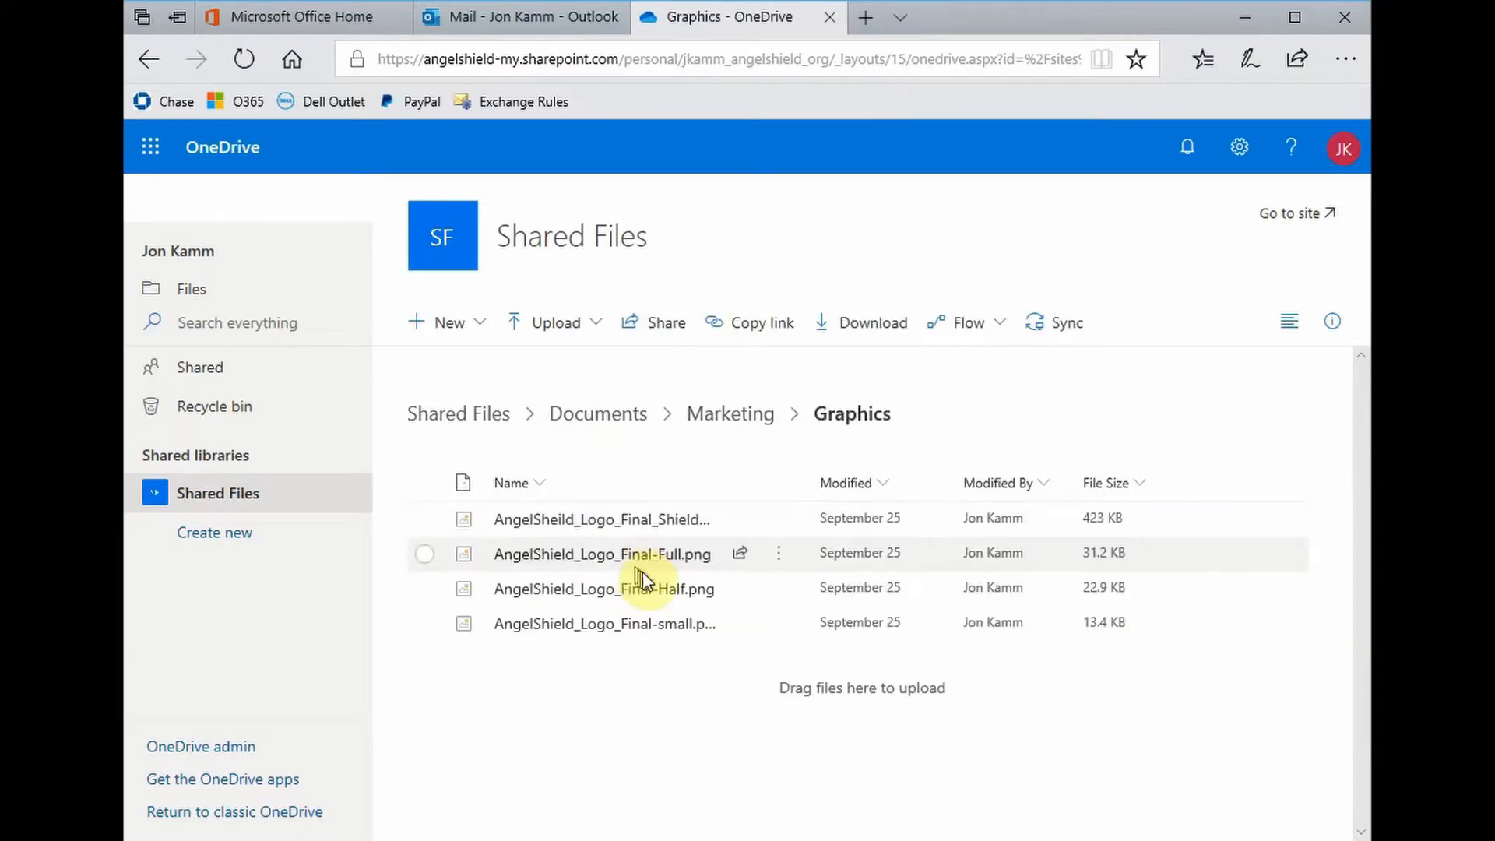
{"action": "left_click", "coordinate": [730, 421]}
{"action": "left_click", "coordinate": [559, 562]}
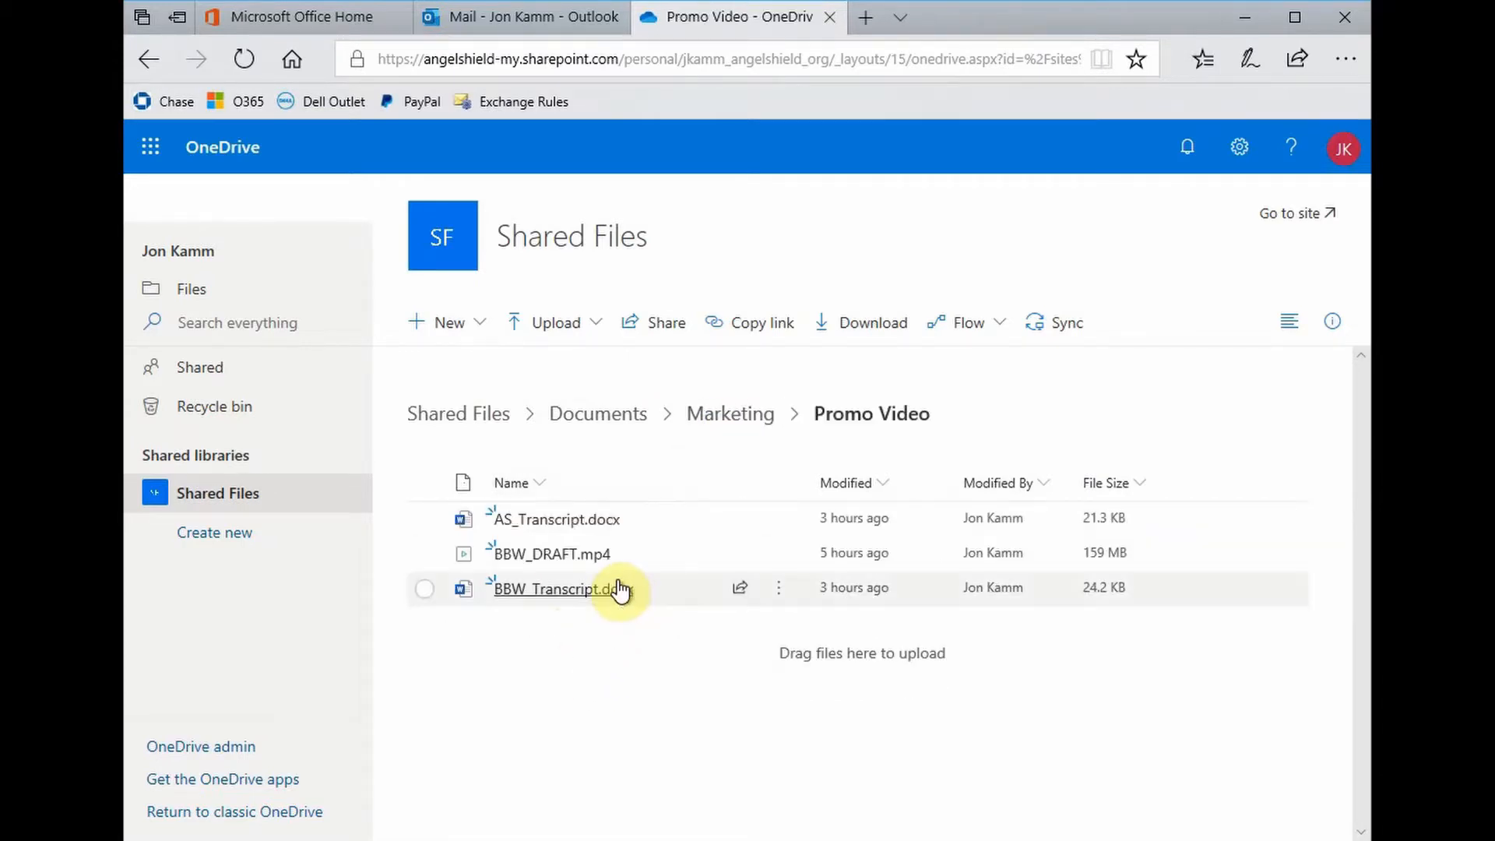
{"action": "mouse_move", "coordinate": [621, 590]}
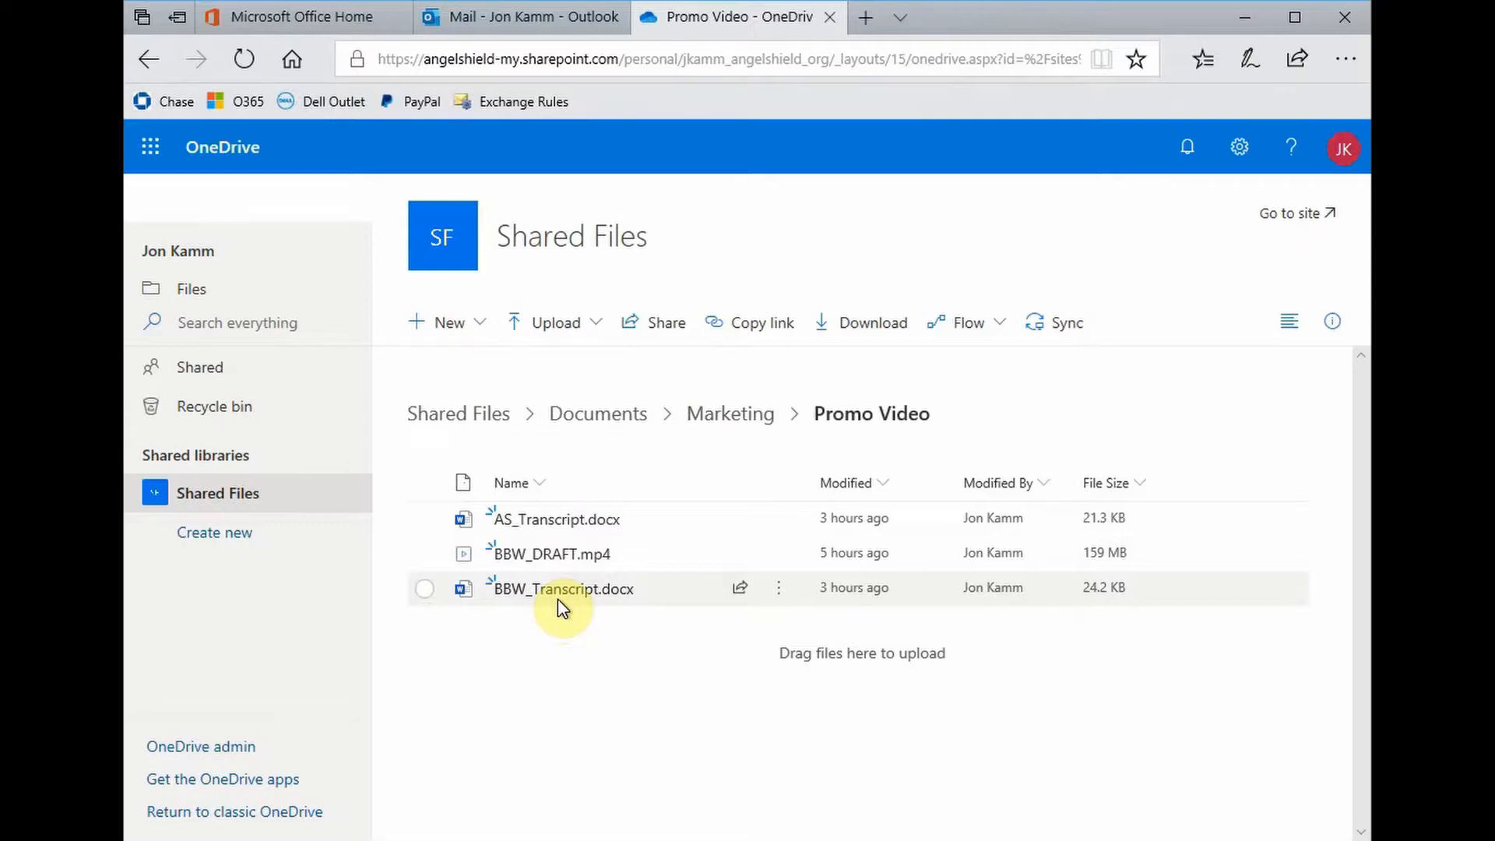
{"action": "mouse_move", "coordinate": [573, 554]}
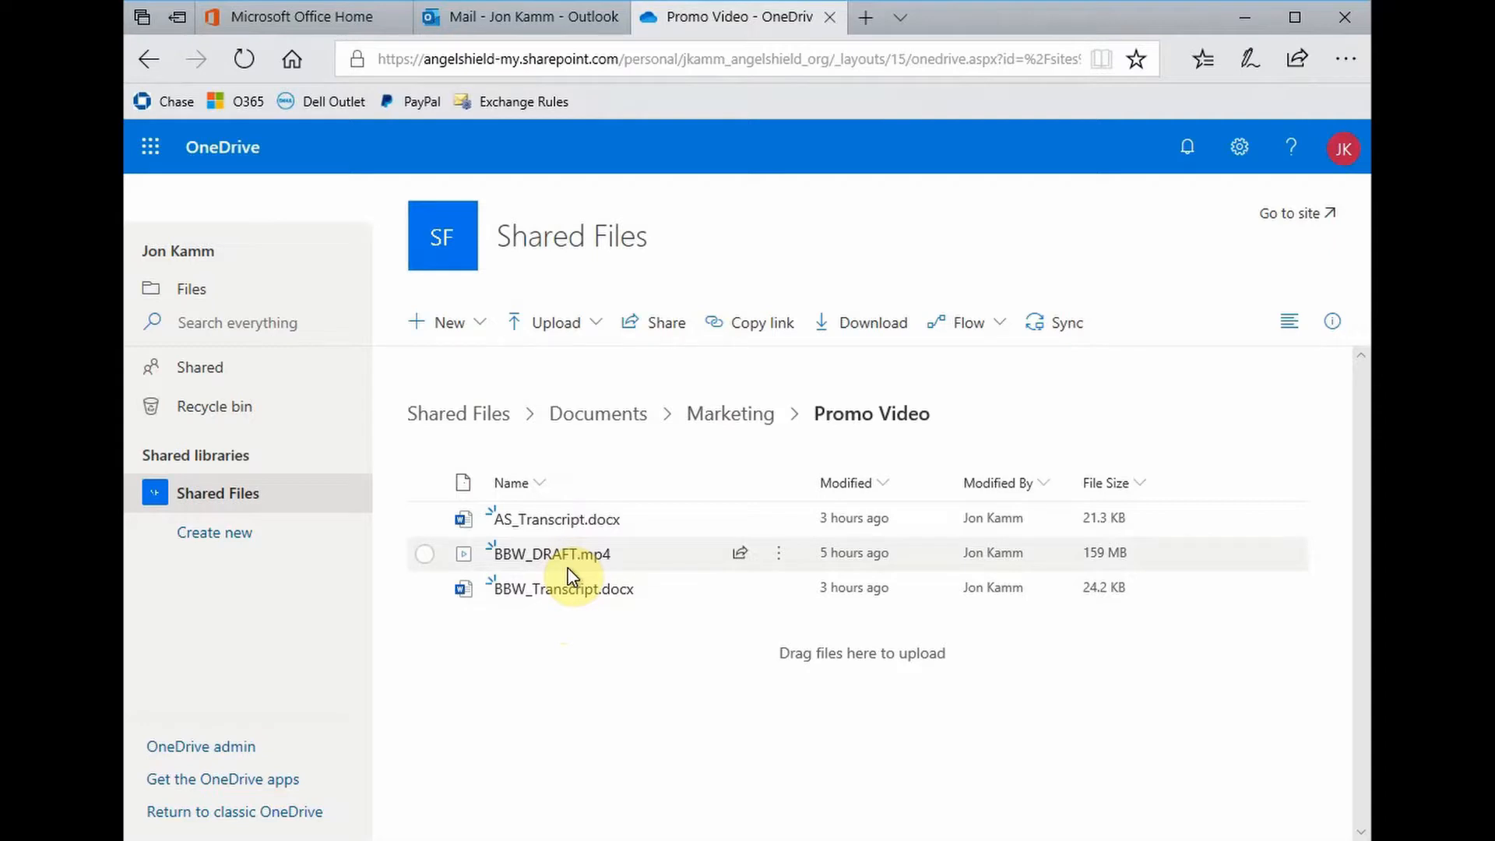
Browse Marketing's Video folder down to 2019Oct08, check its RawVideo subfolder, and return to 2019Oct08.
{"action": "left_click", "coordinate": [696, 421]}
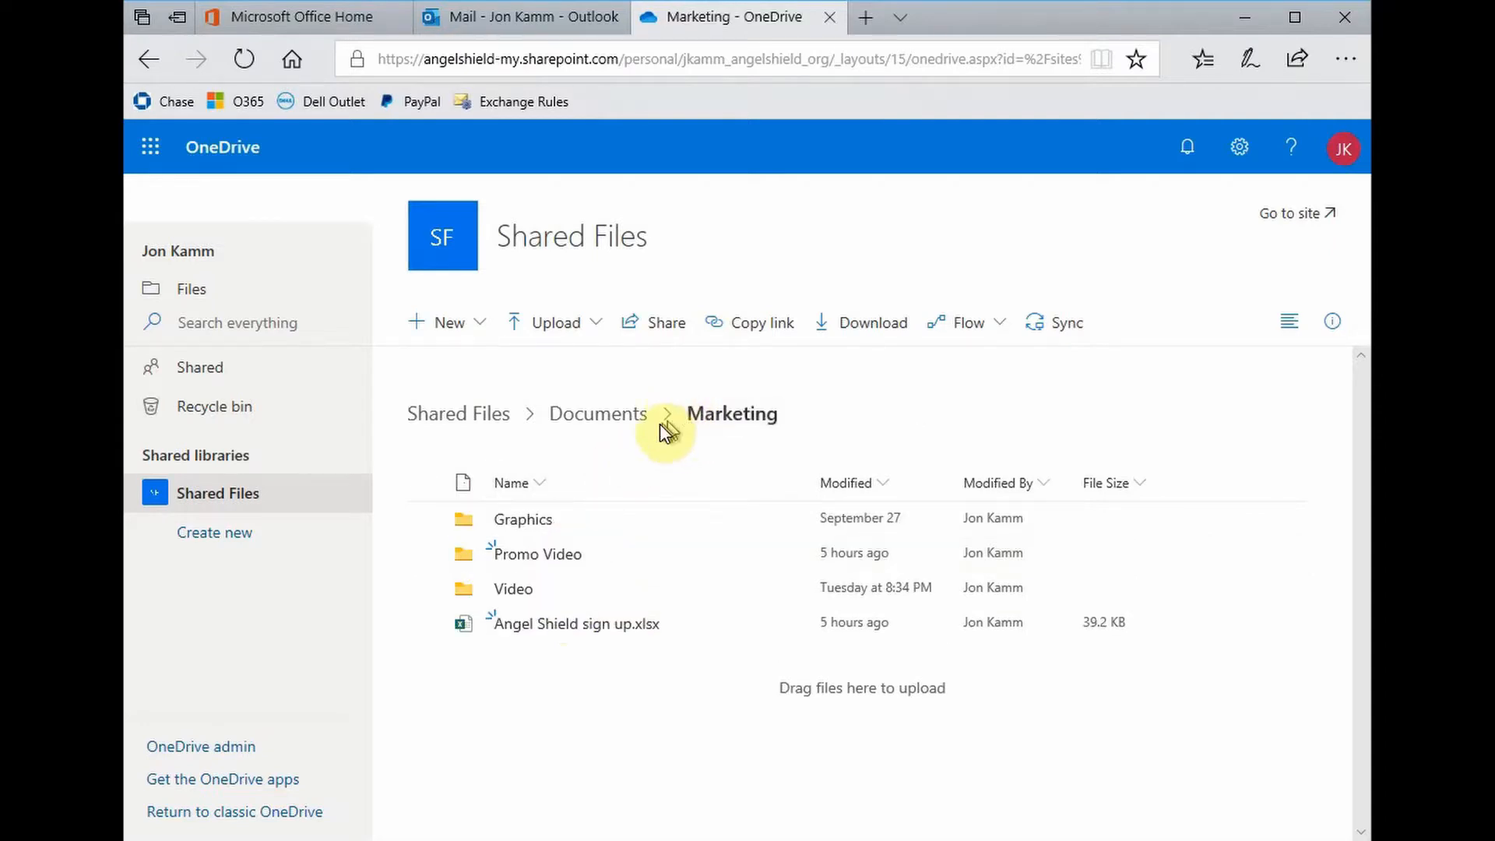
{"action": "left_click", "coordinate": [500, 592]}
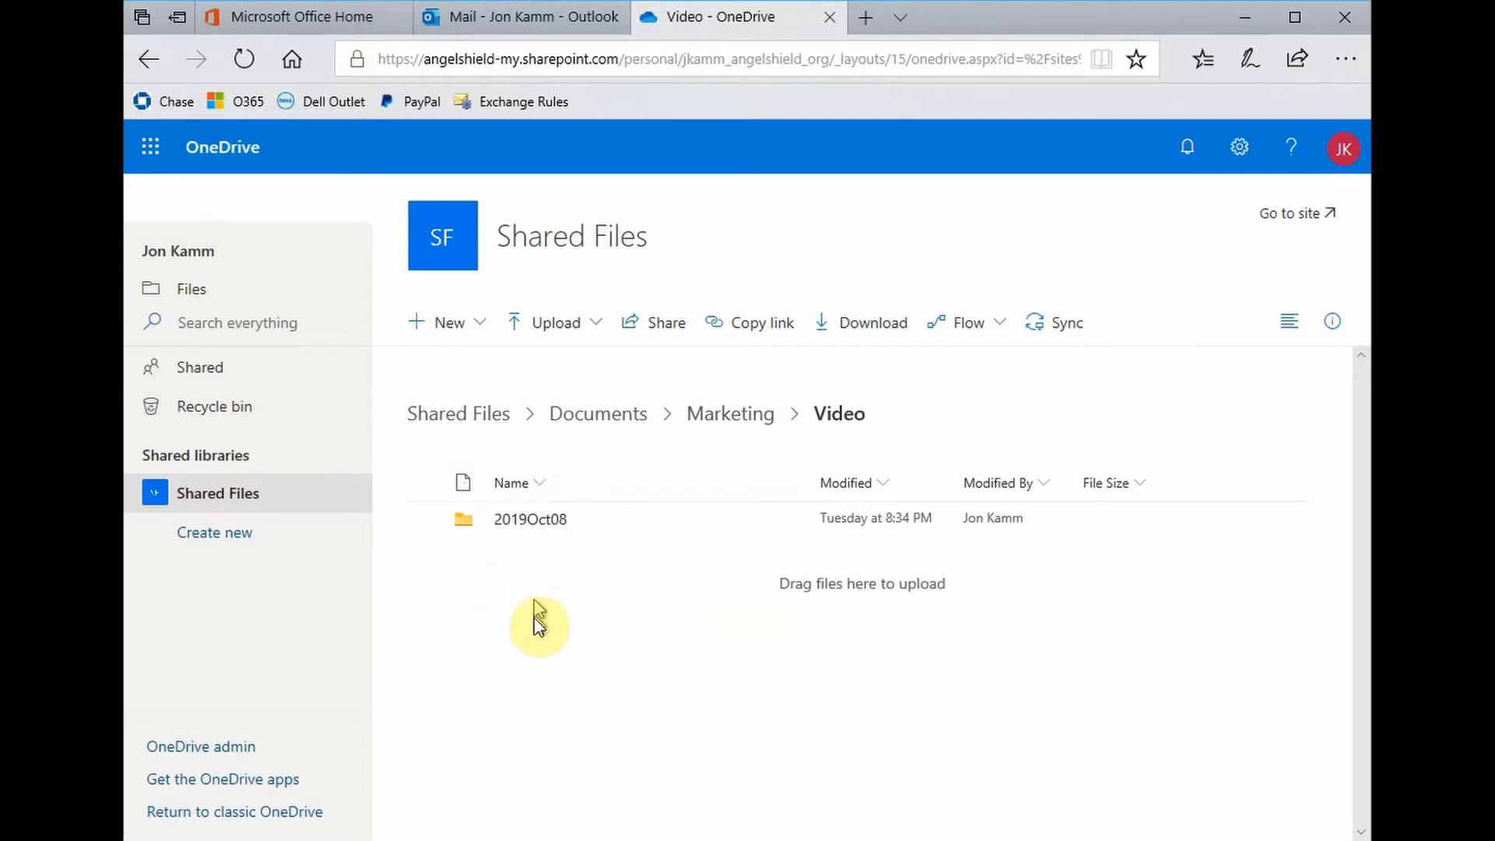
{"action": "left_click", "coordinate": [520, 528]}
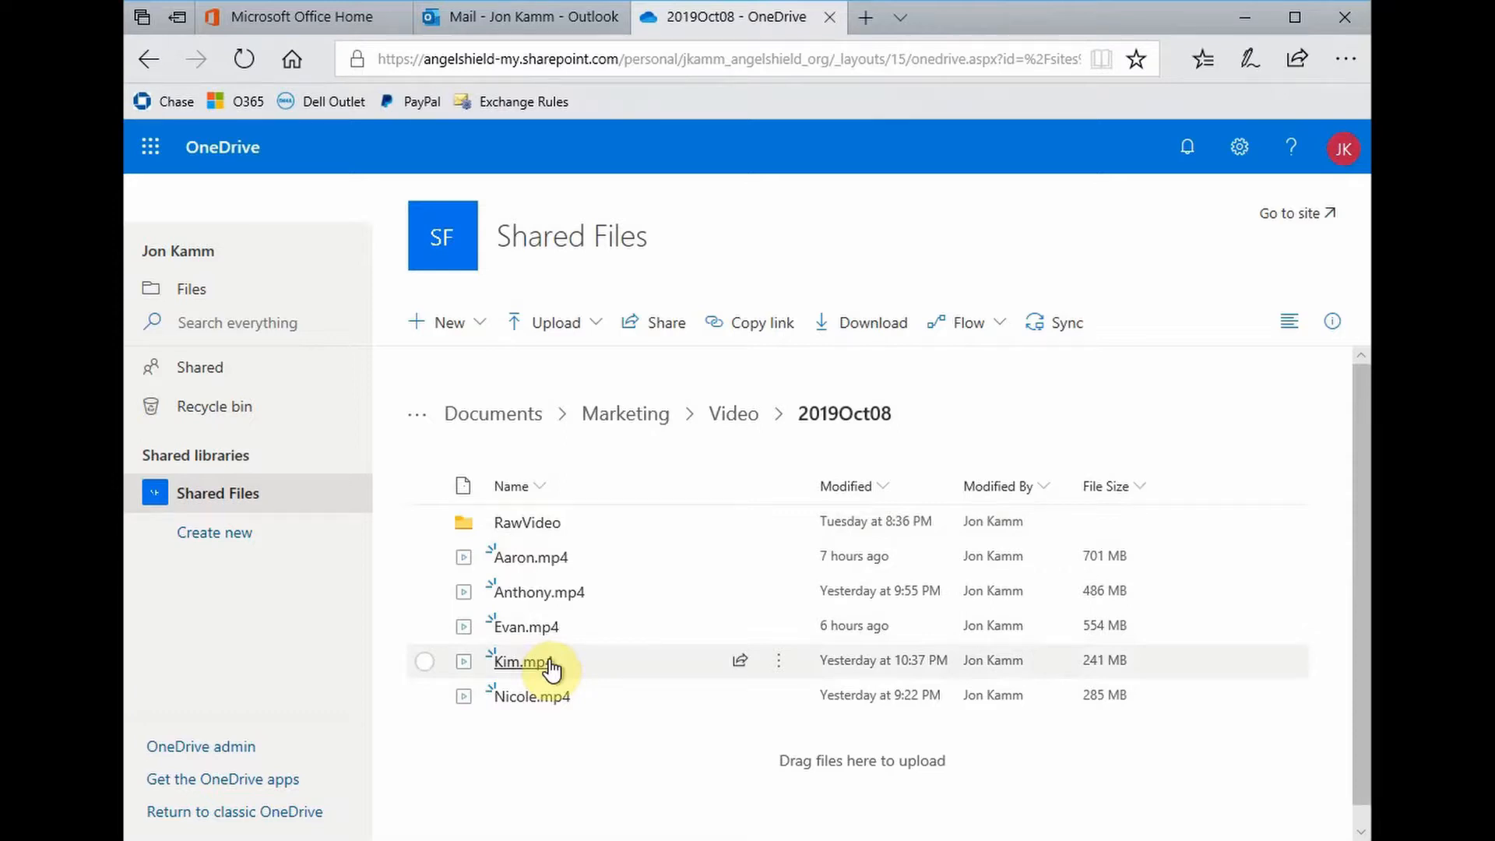
{"action": "left_click", "coordinate": [533, 523]}
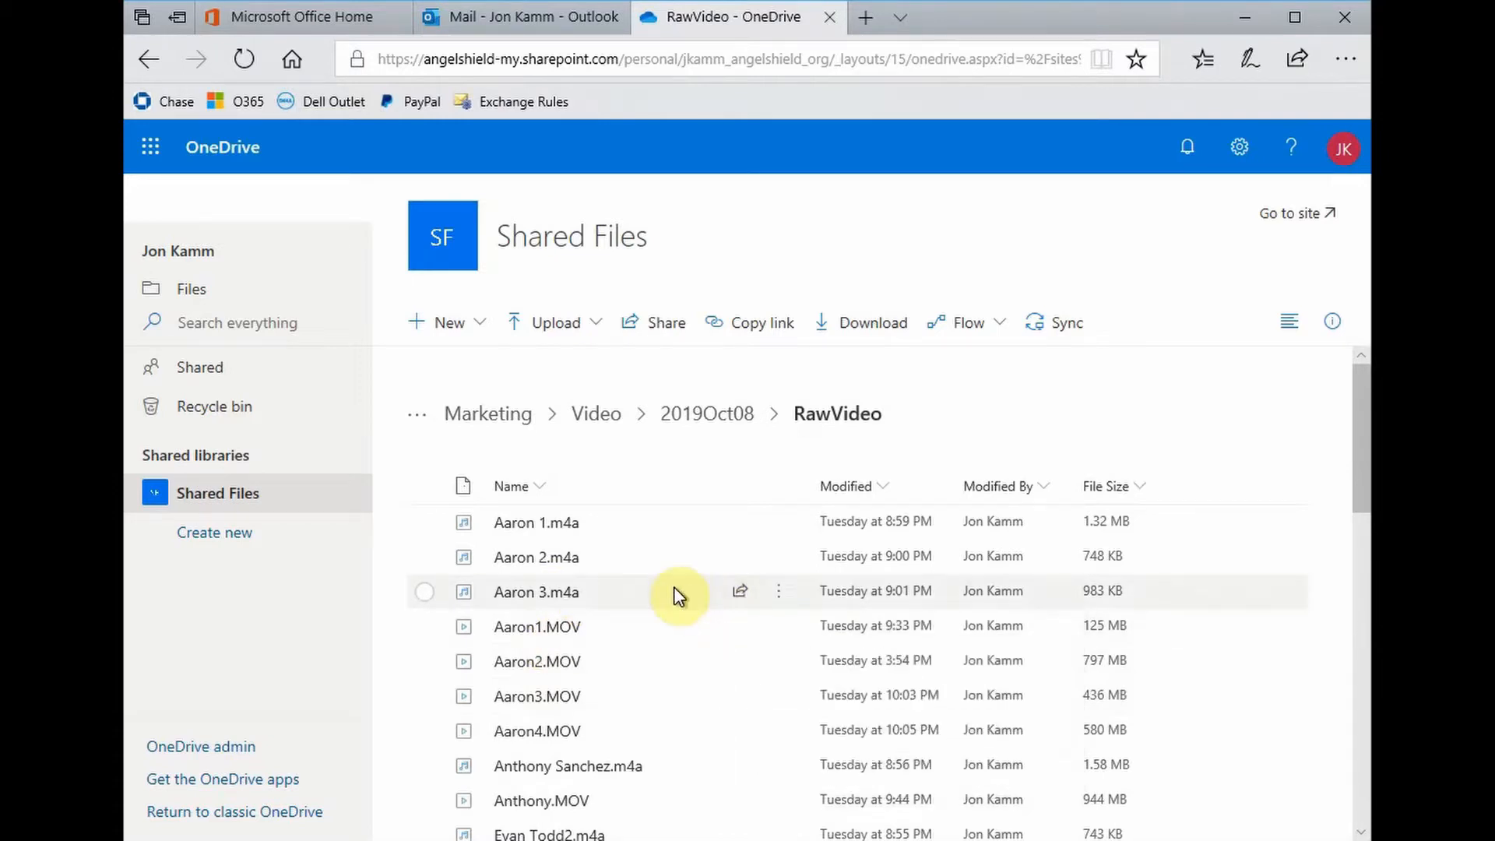
{"action": "left_click", "coordinate": [711, 413]}
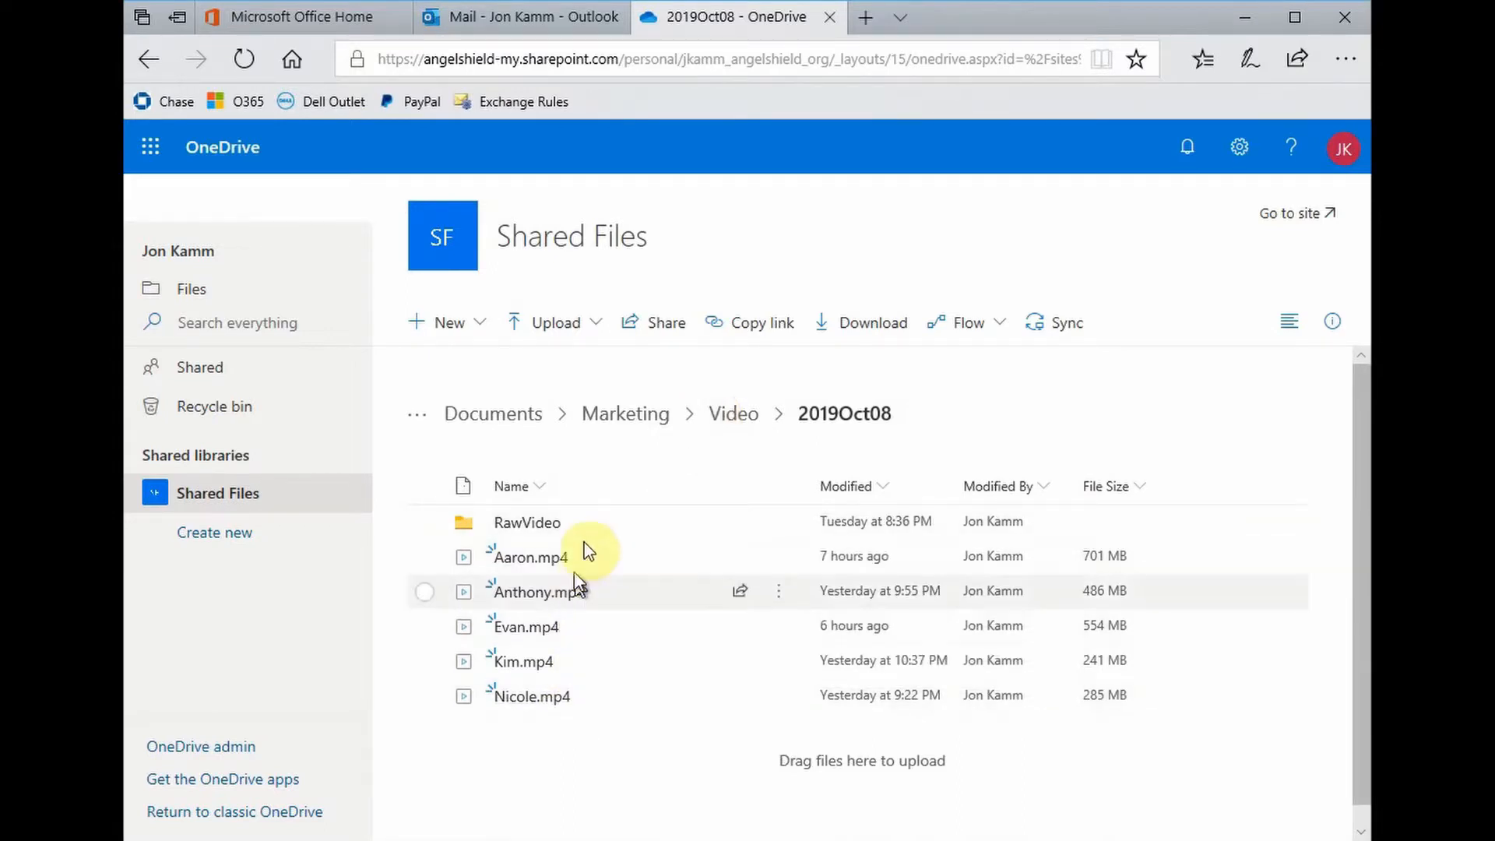
Go back up to Documents in the shared library and view the contents of the Techno folder.
{"action": "left_click", "coordinate": [654, 421]}
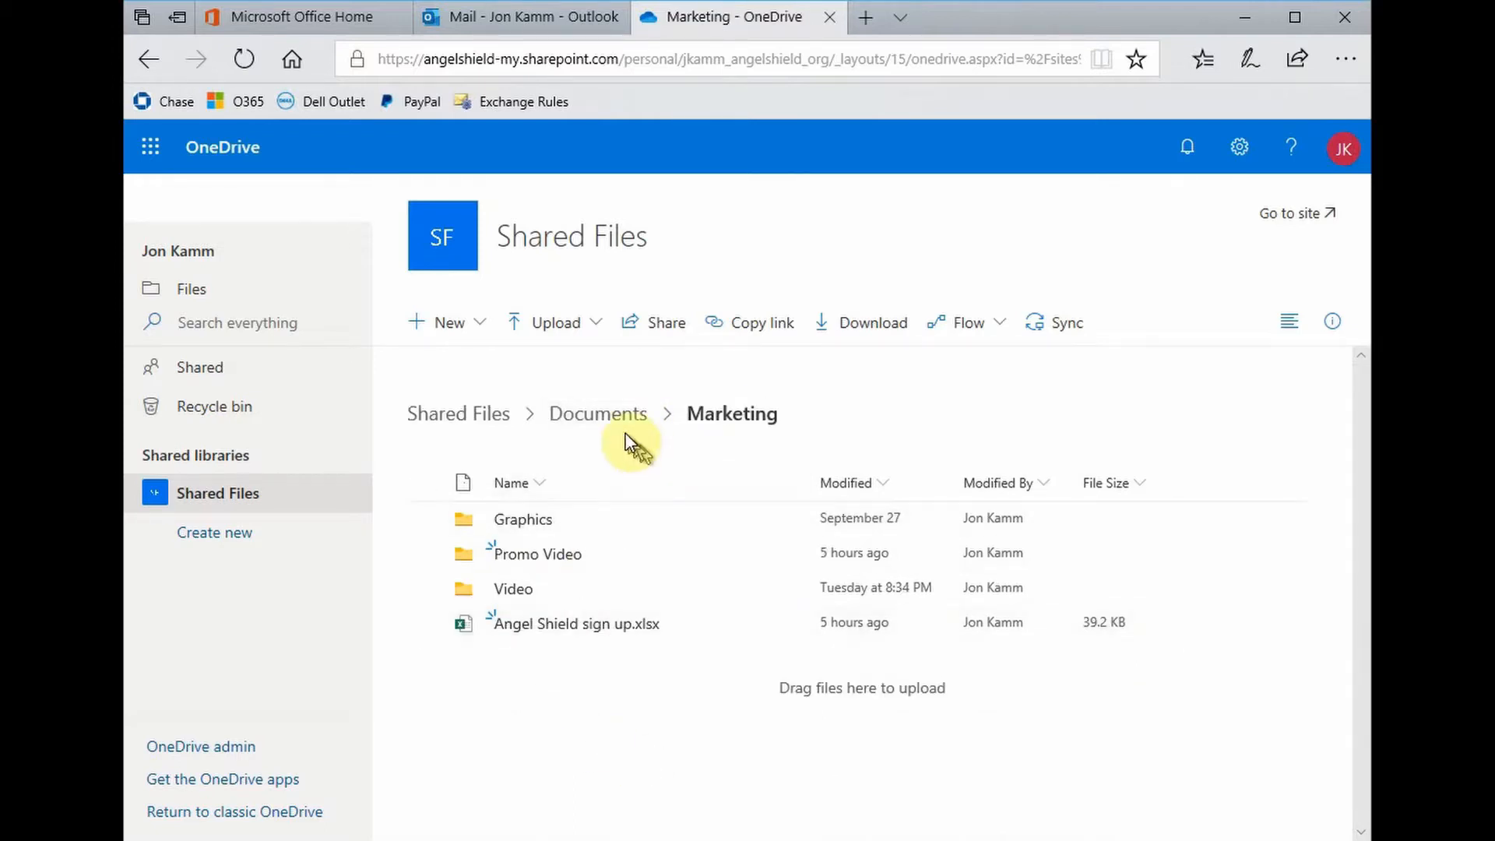
{"action": "left_click", "coordinate": [606, 416]}
{"action": "left_click", "coordinate": [520, 659]}
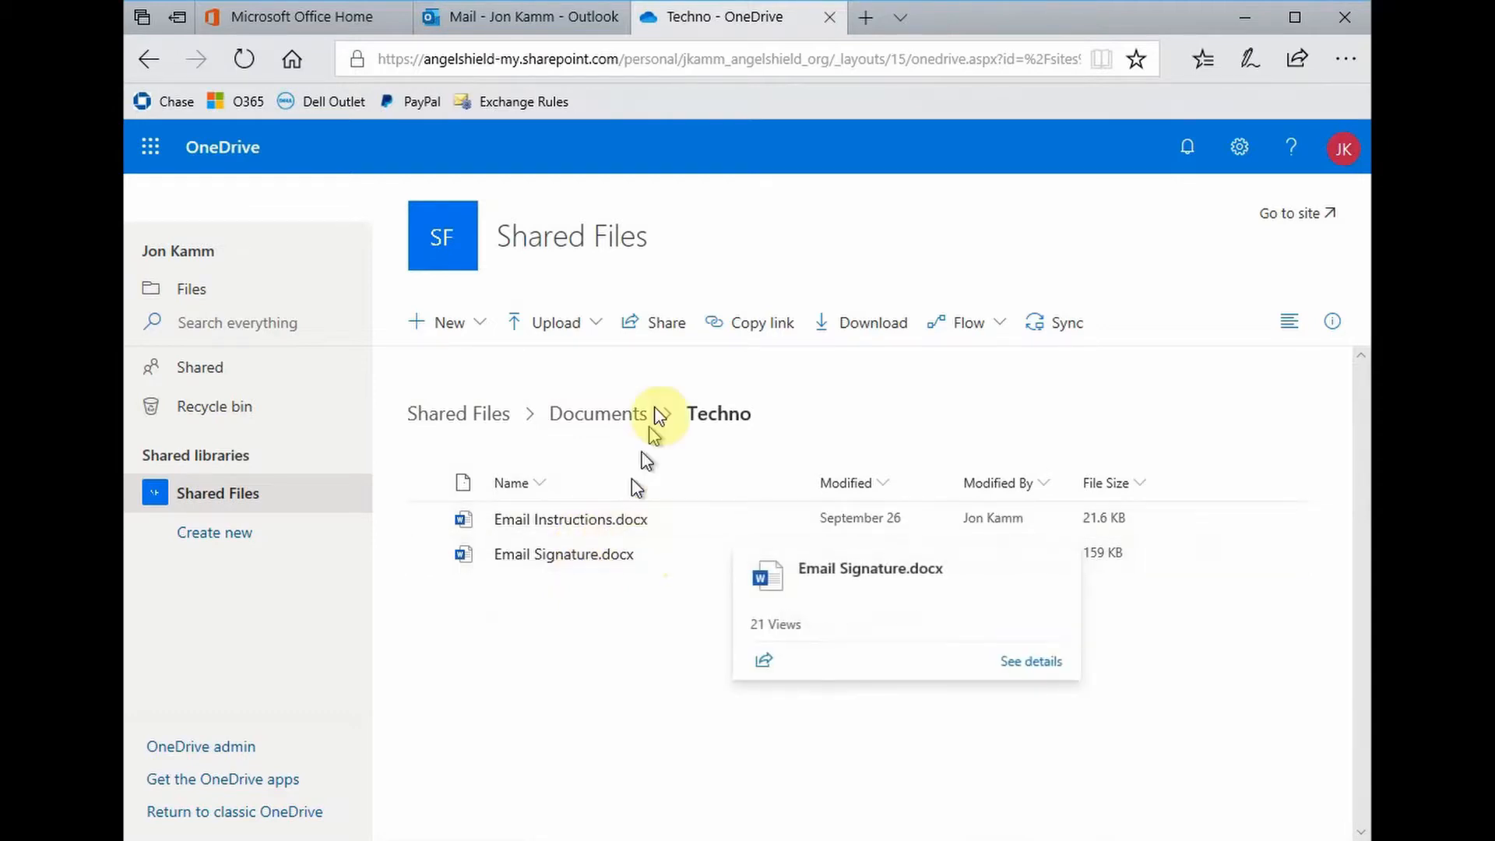
Open Contact info.xlsx from the shared Documents folder and select the phone cell of the last contact.
{"action": "left_click", "coordinate": [613, 427]}
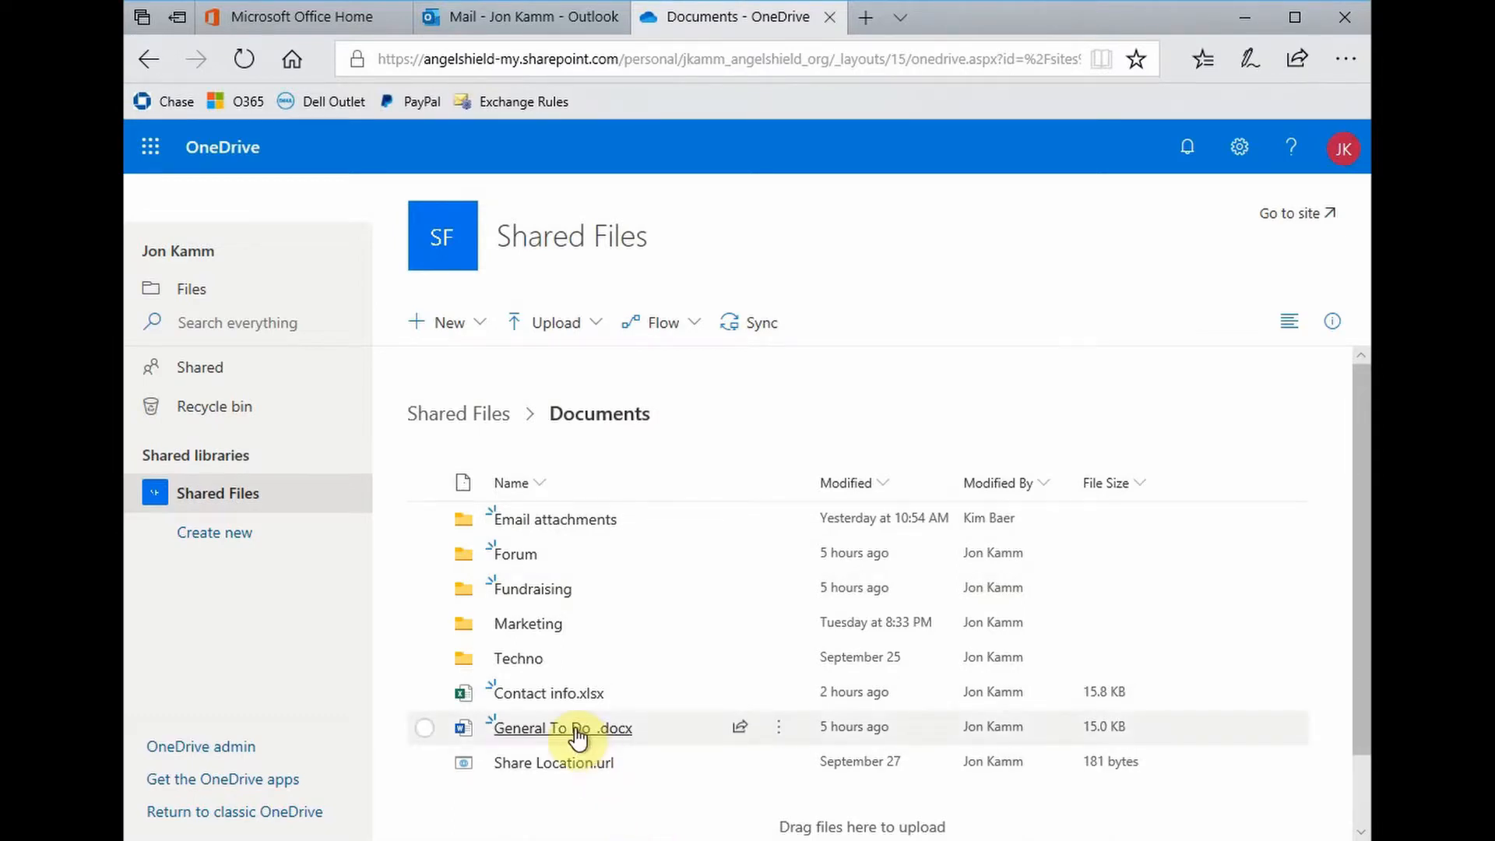
{"action": "left_click", "coordinate": [560, 701]}
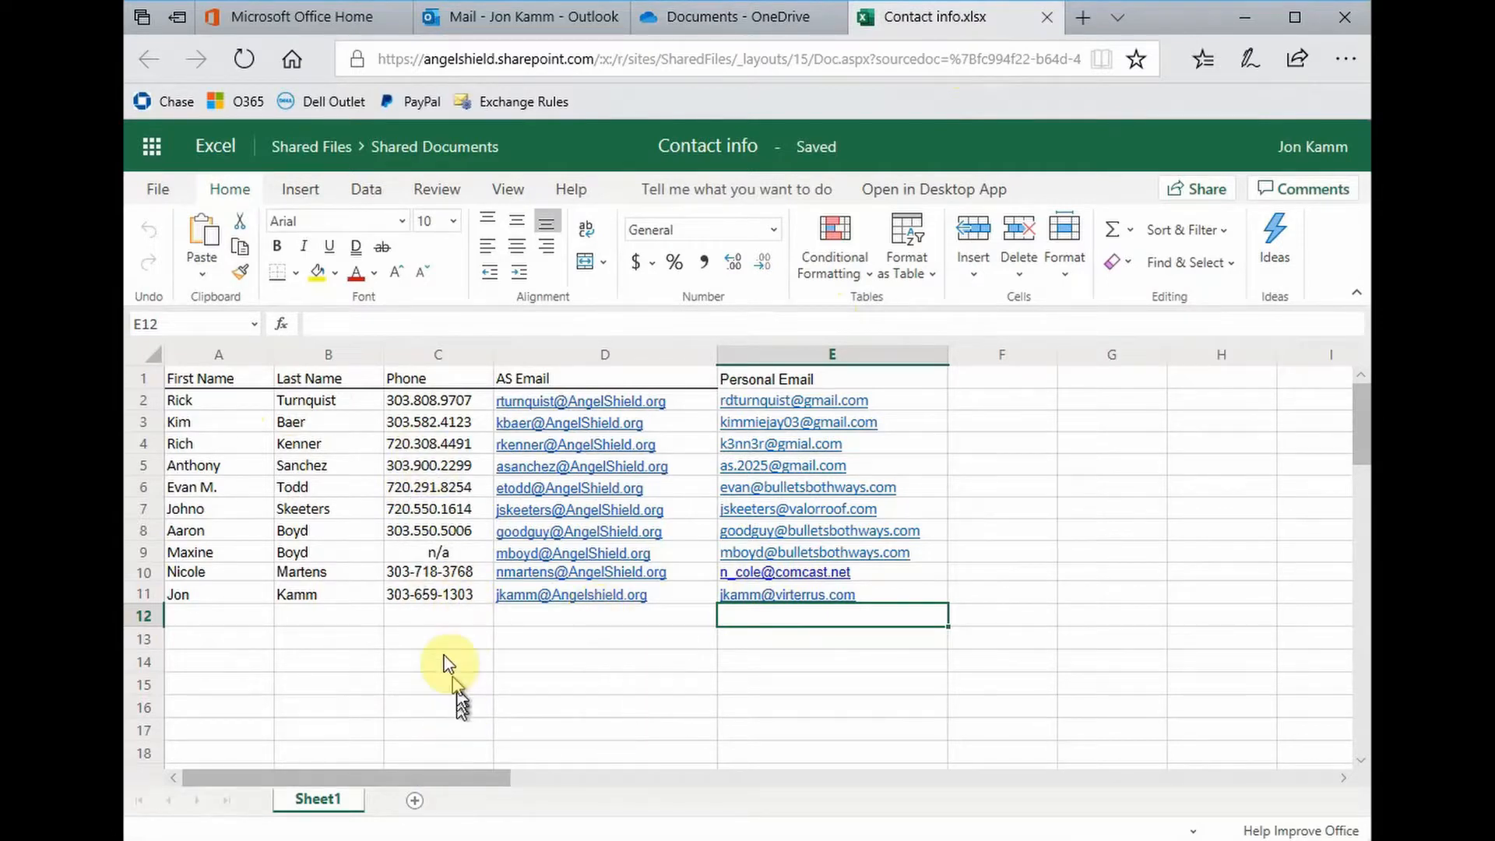
{"action": "left_click", "coordinate": [447, 604]}
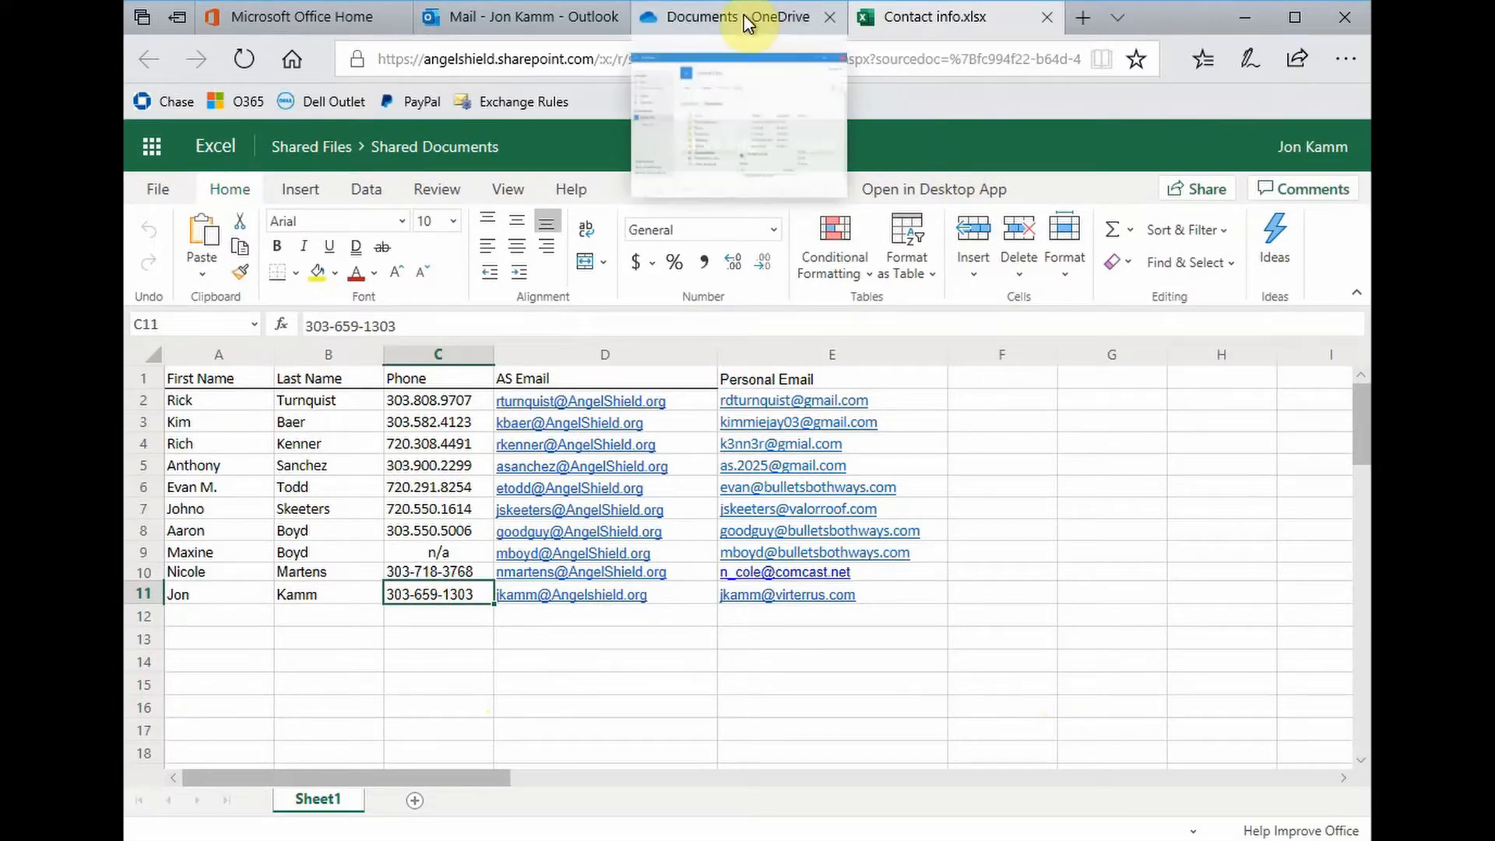
Close Contact info.xlsx and open the Fundraising folder in the shared Documents library.
{"action": "left_click", "coordinate": [1045, 22]}
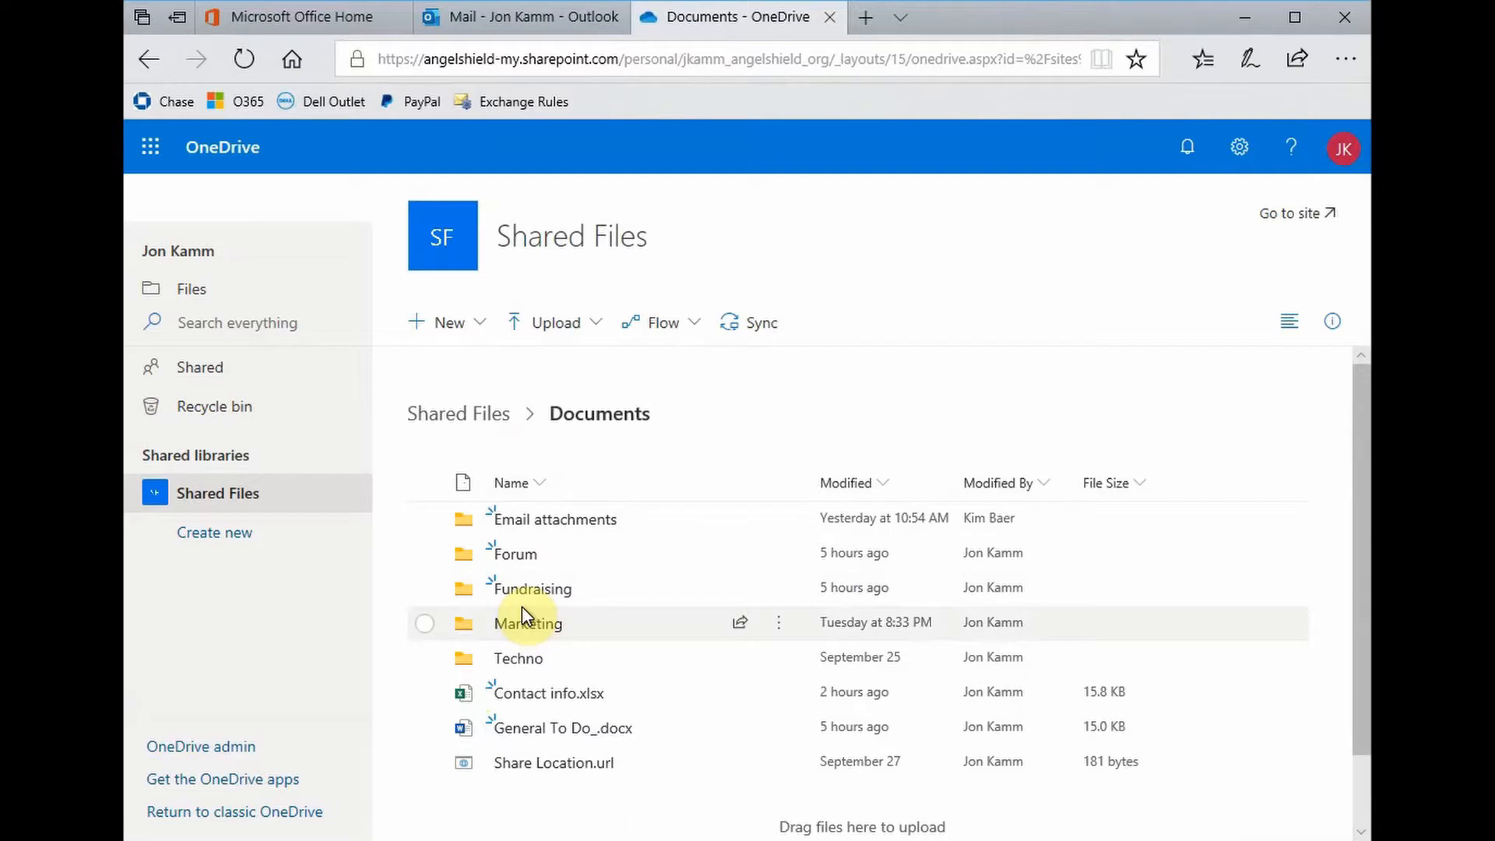
{"action": "left_click", "coordinate": [525, 600]}
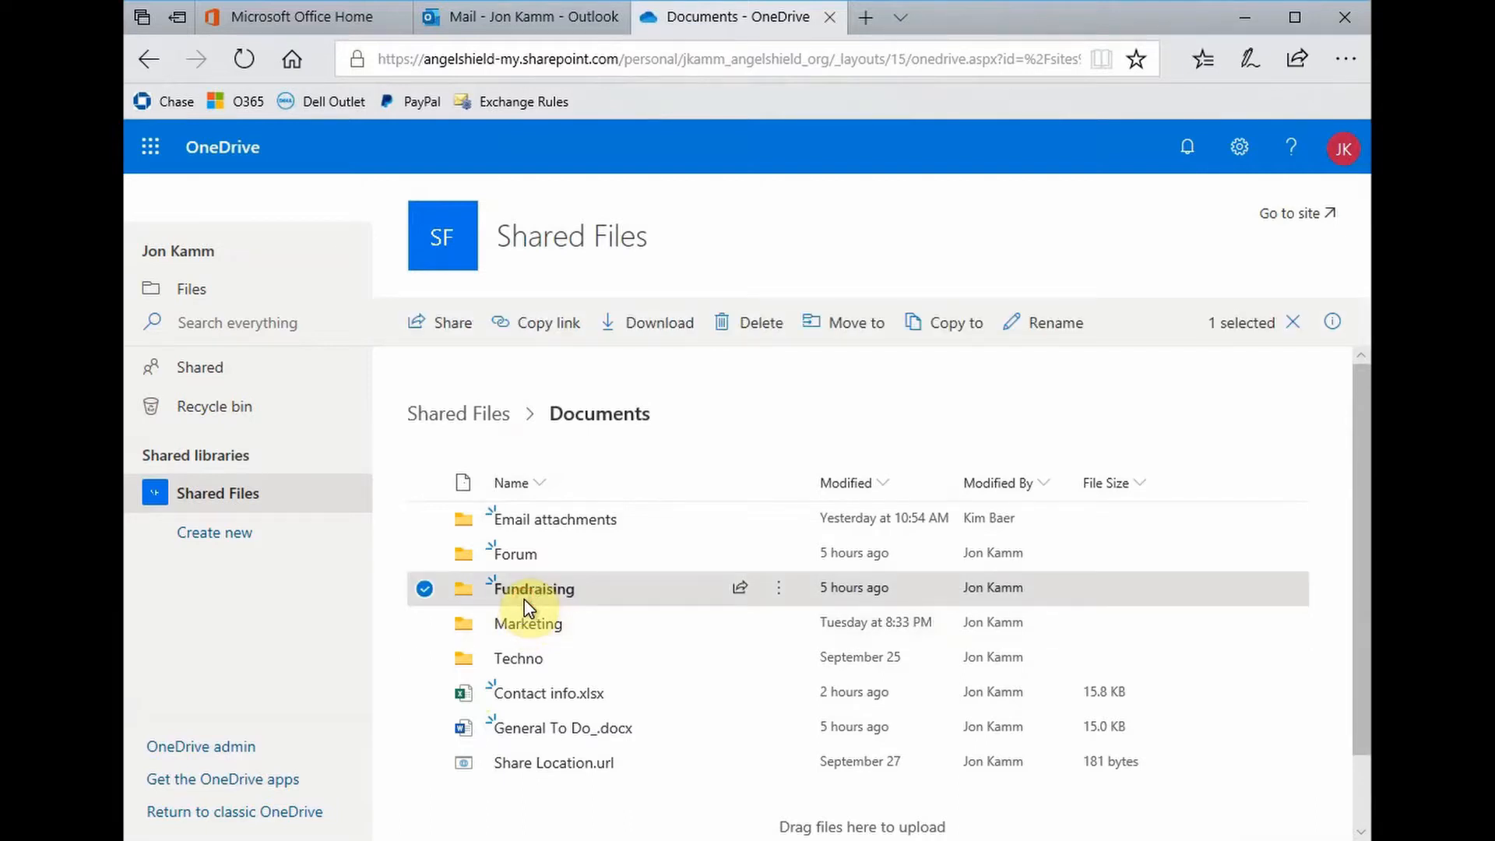
{"action": "double_click", "coordinate": [525, 600]}
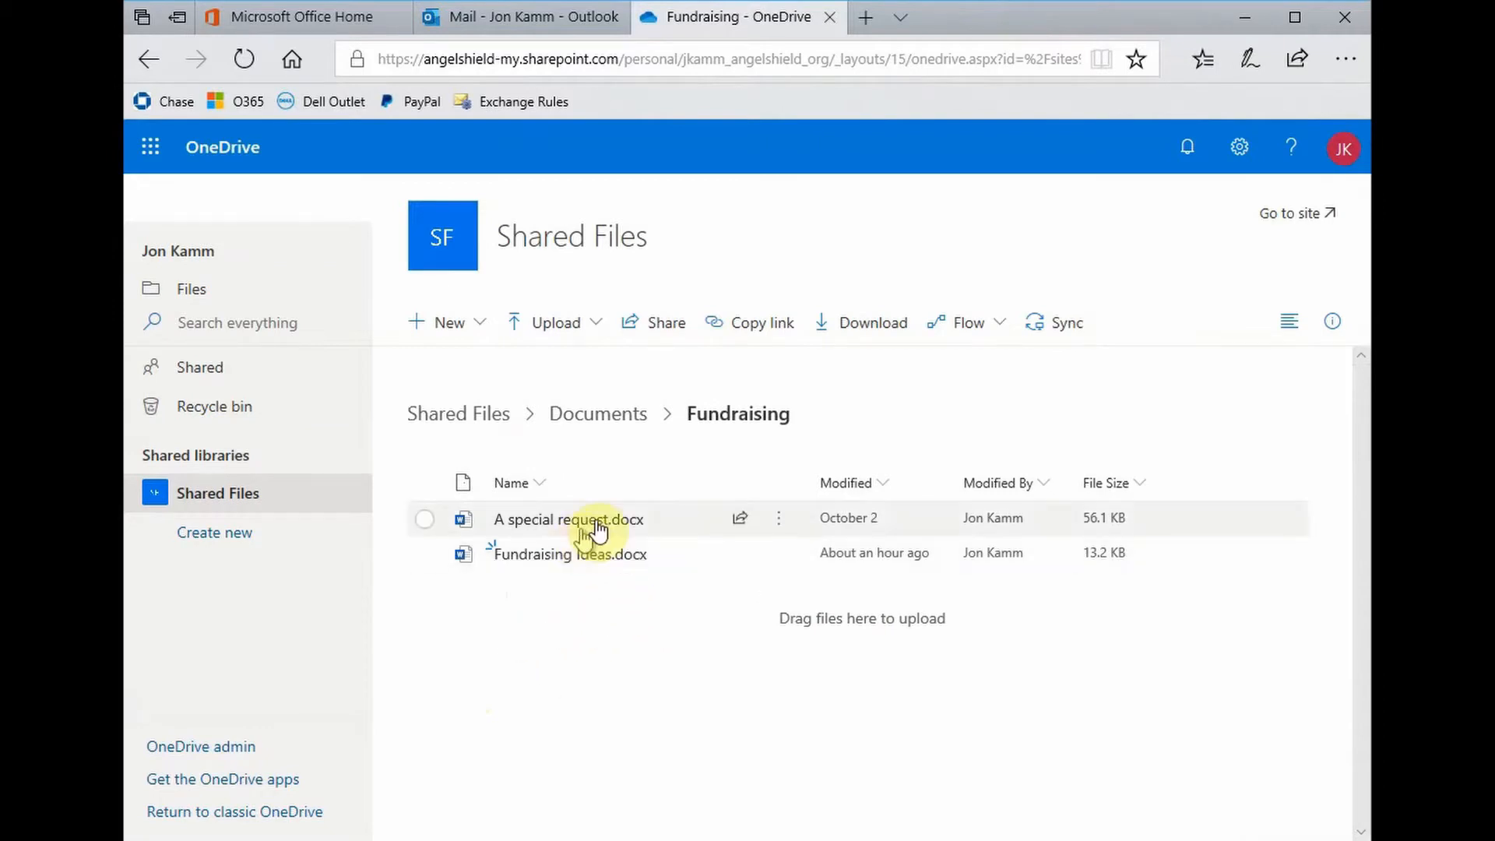
Copy A special request.docx from the shared Fundraising folder into a new Fundraising Letters folder in your OneDrive.
{"action": "right_click", "coordinate": [574, 522]}
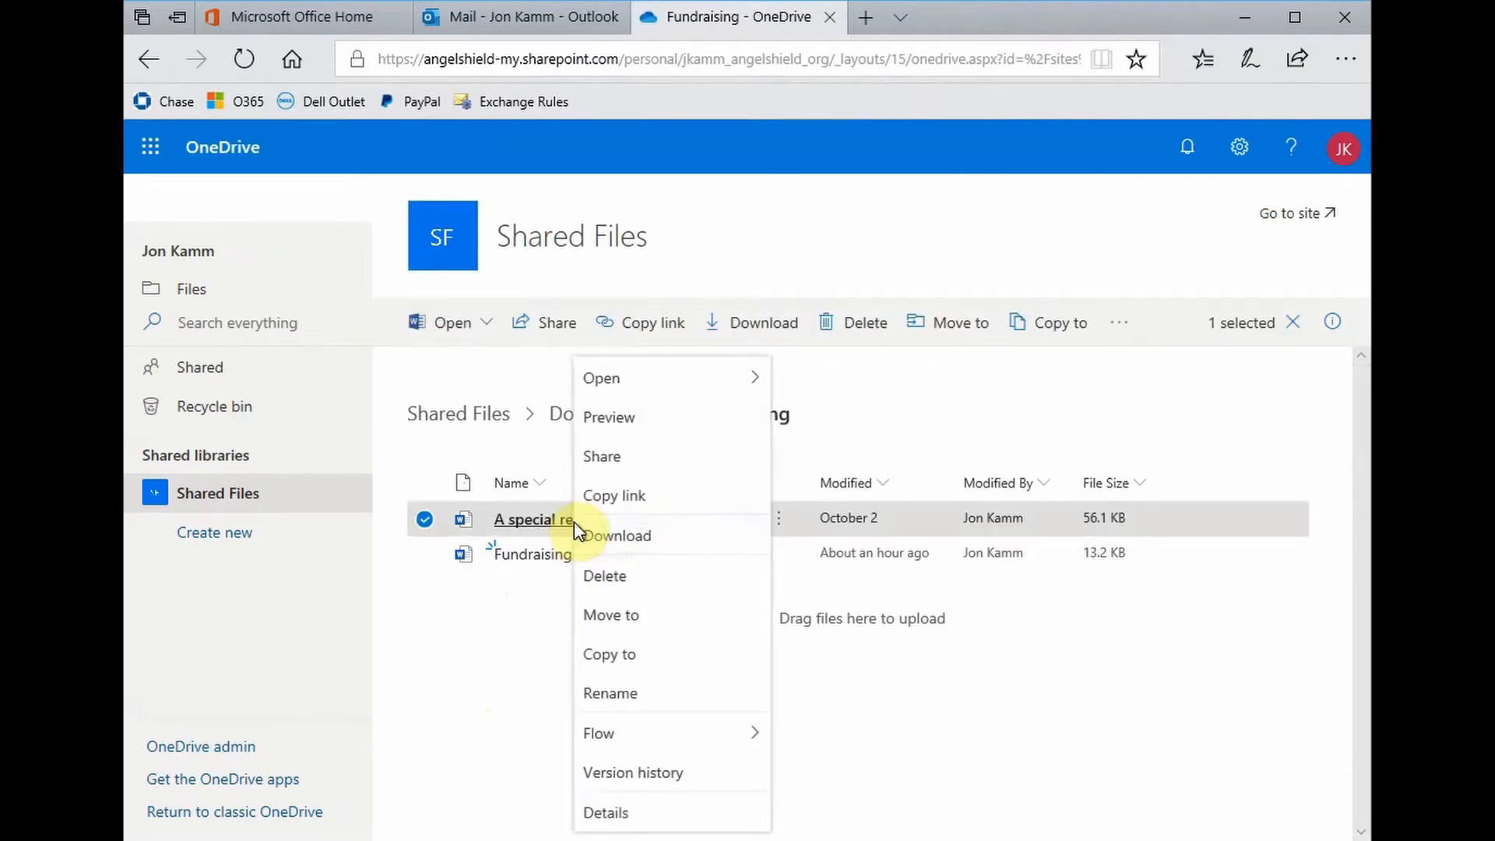
{"action": "left_click", "coordinate": [675, 660]}
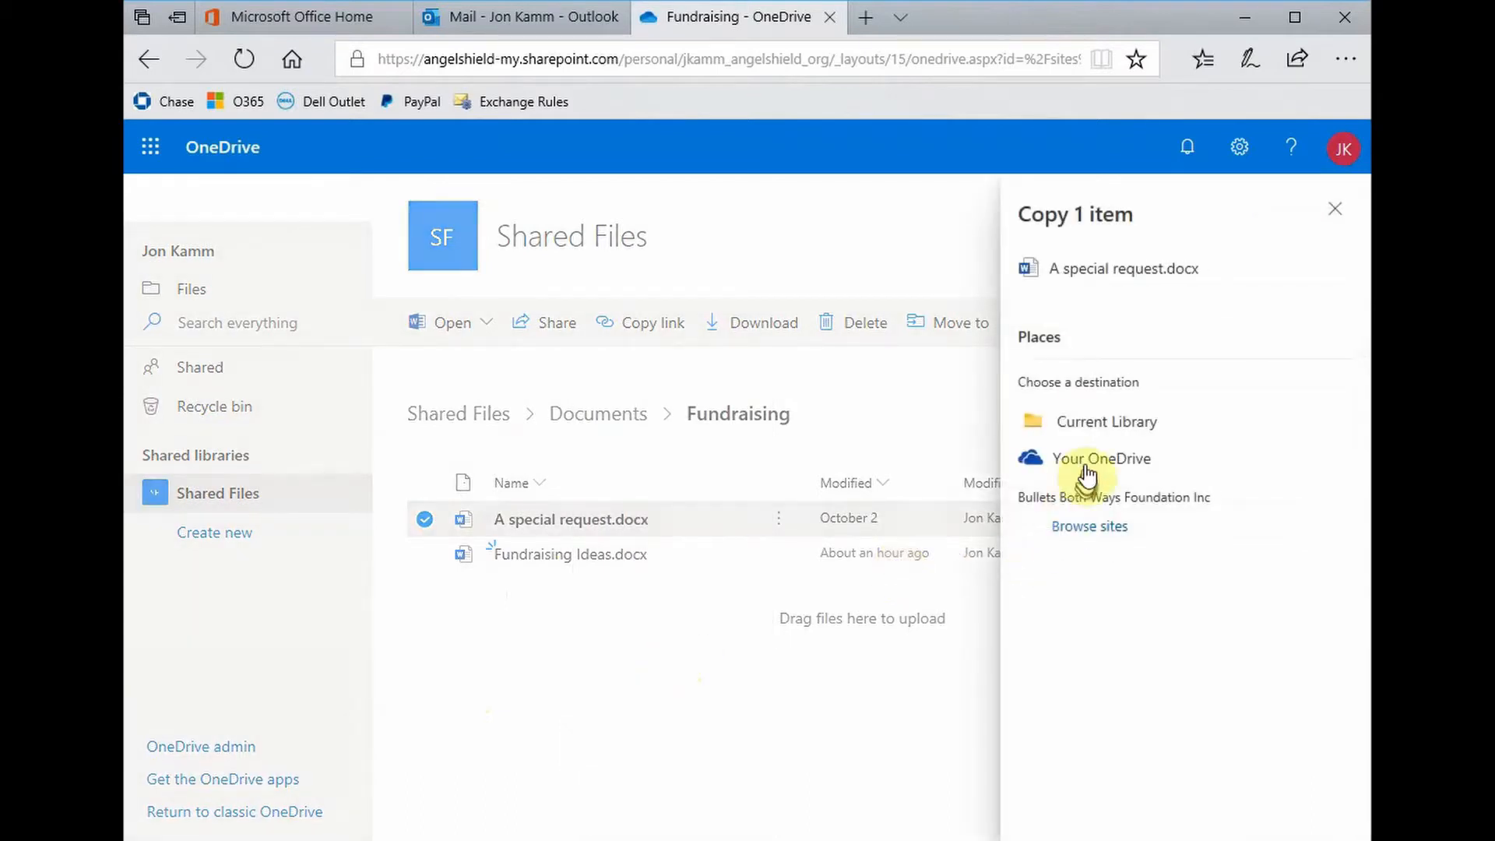
{"action": "left_click", "coordinate": [1088, 472]}
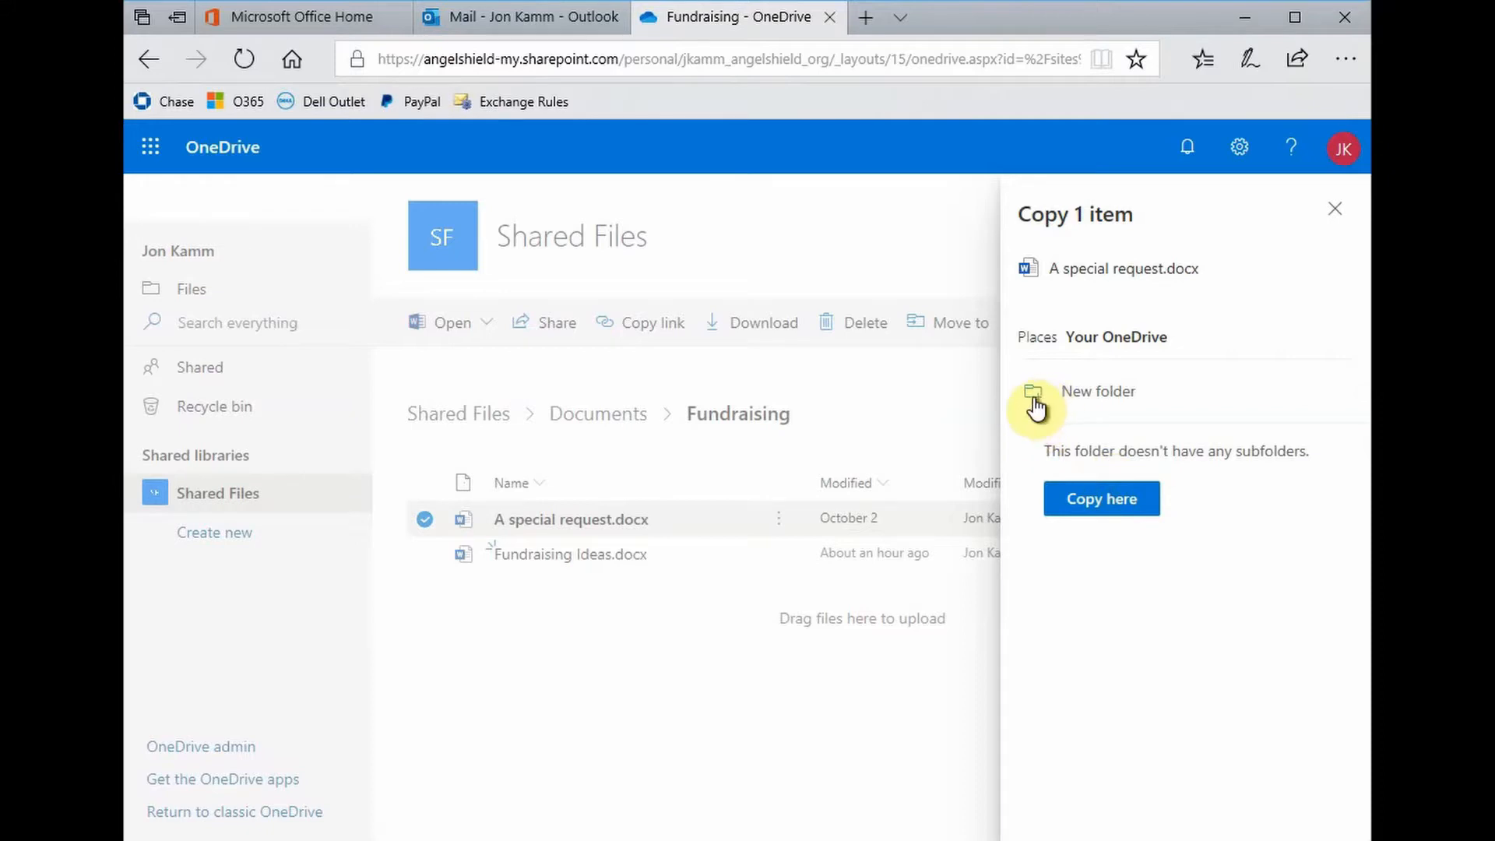
{"action": "left_click", "coordinate": [1082, 397]}
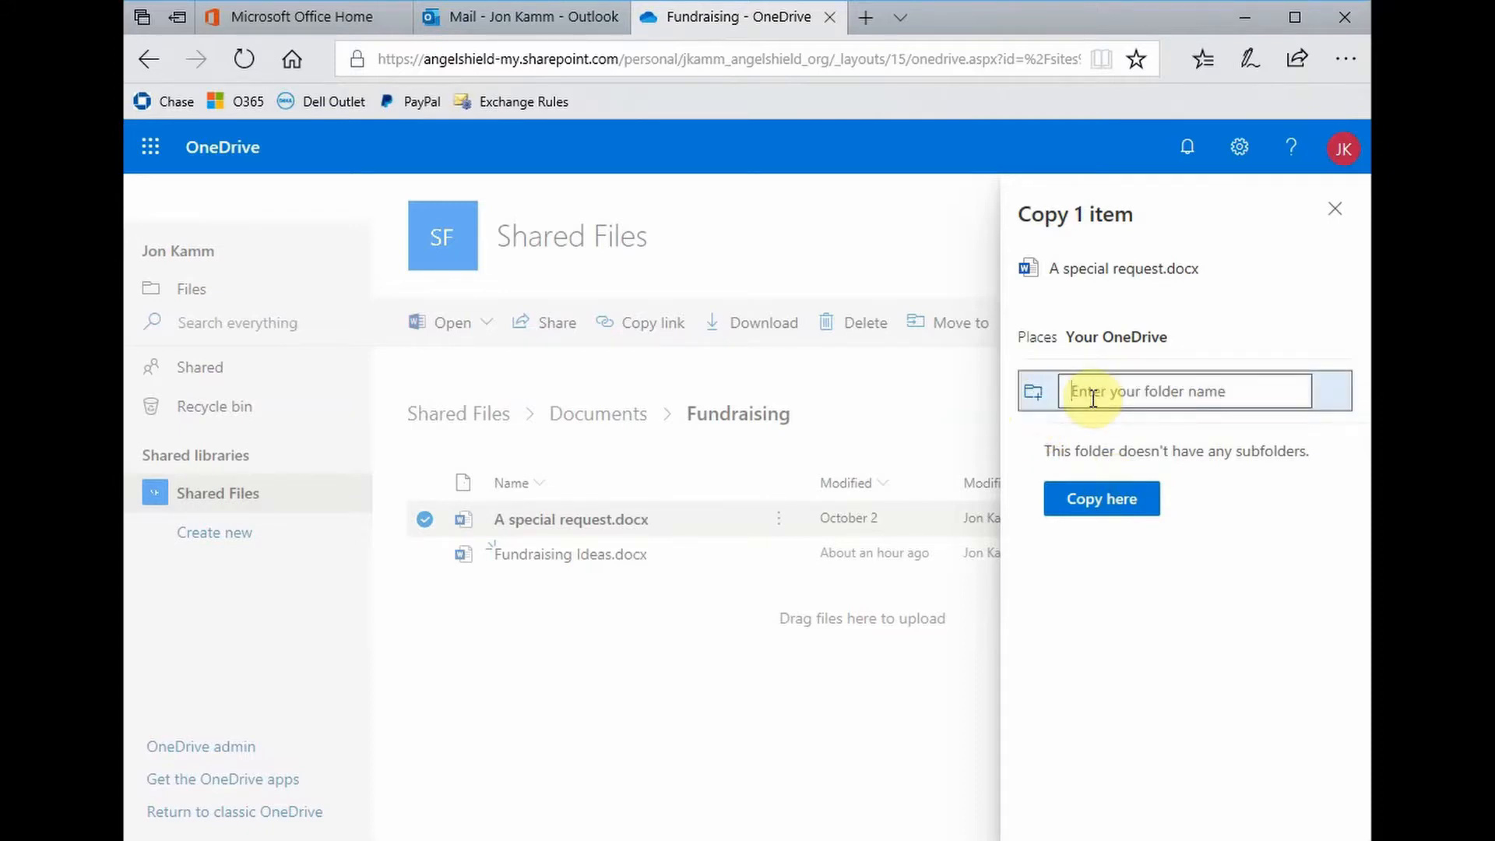
{"action": "type", "text": "Fundra"}
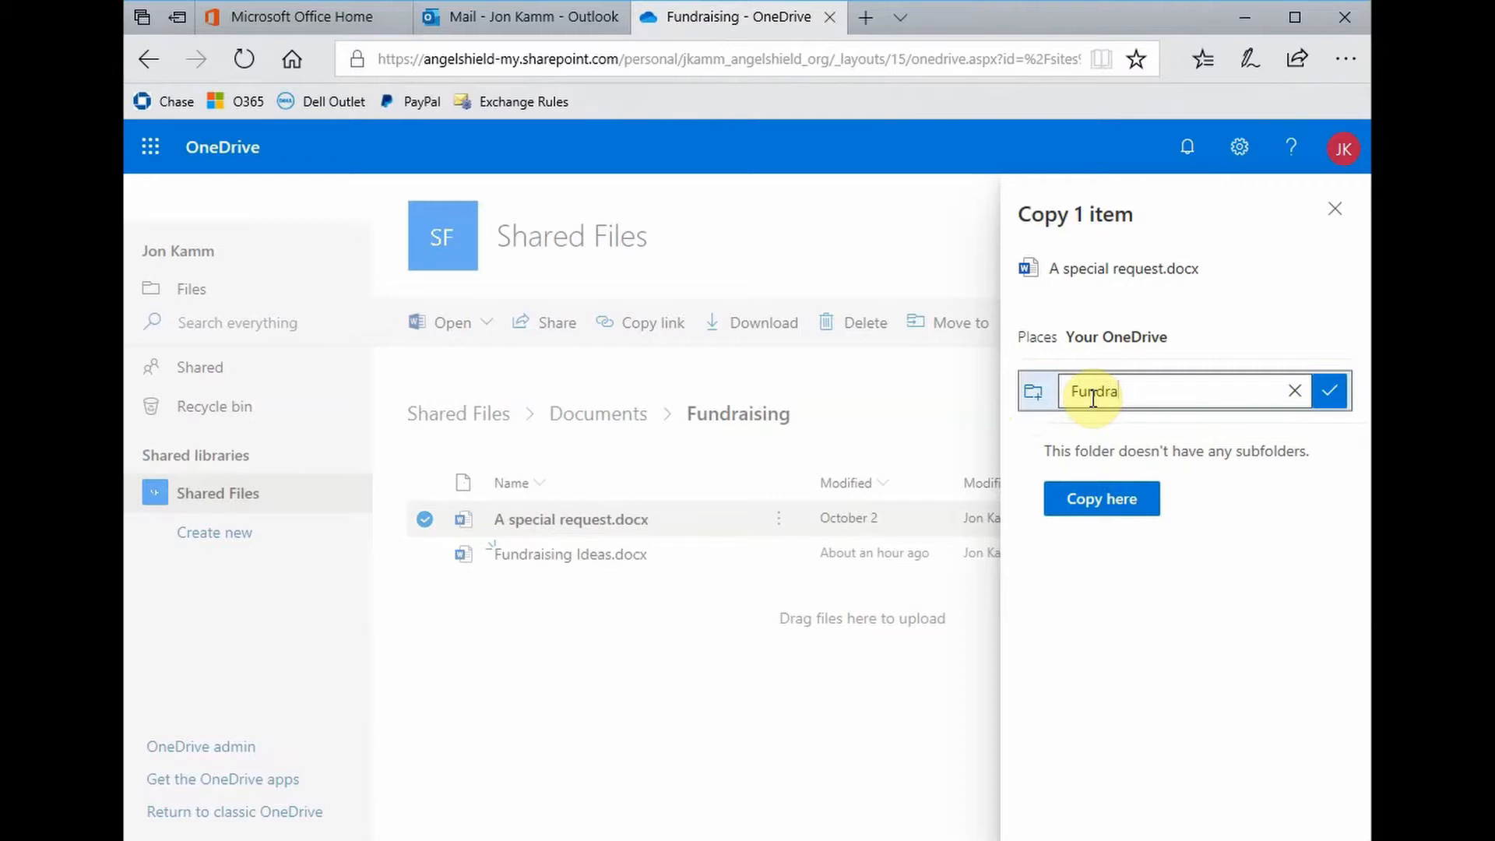
{"action": "type", "text": "ising Letters"}
{"action": "key", "text": "Return"}
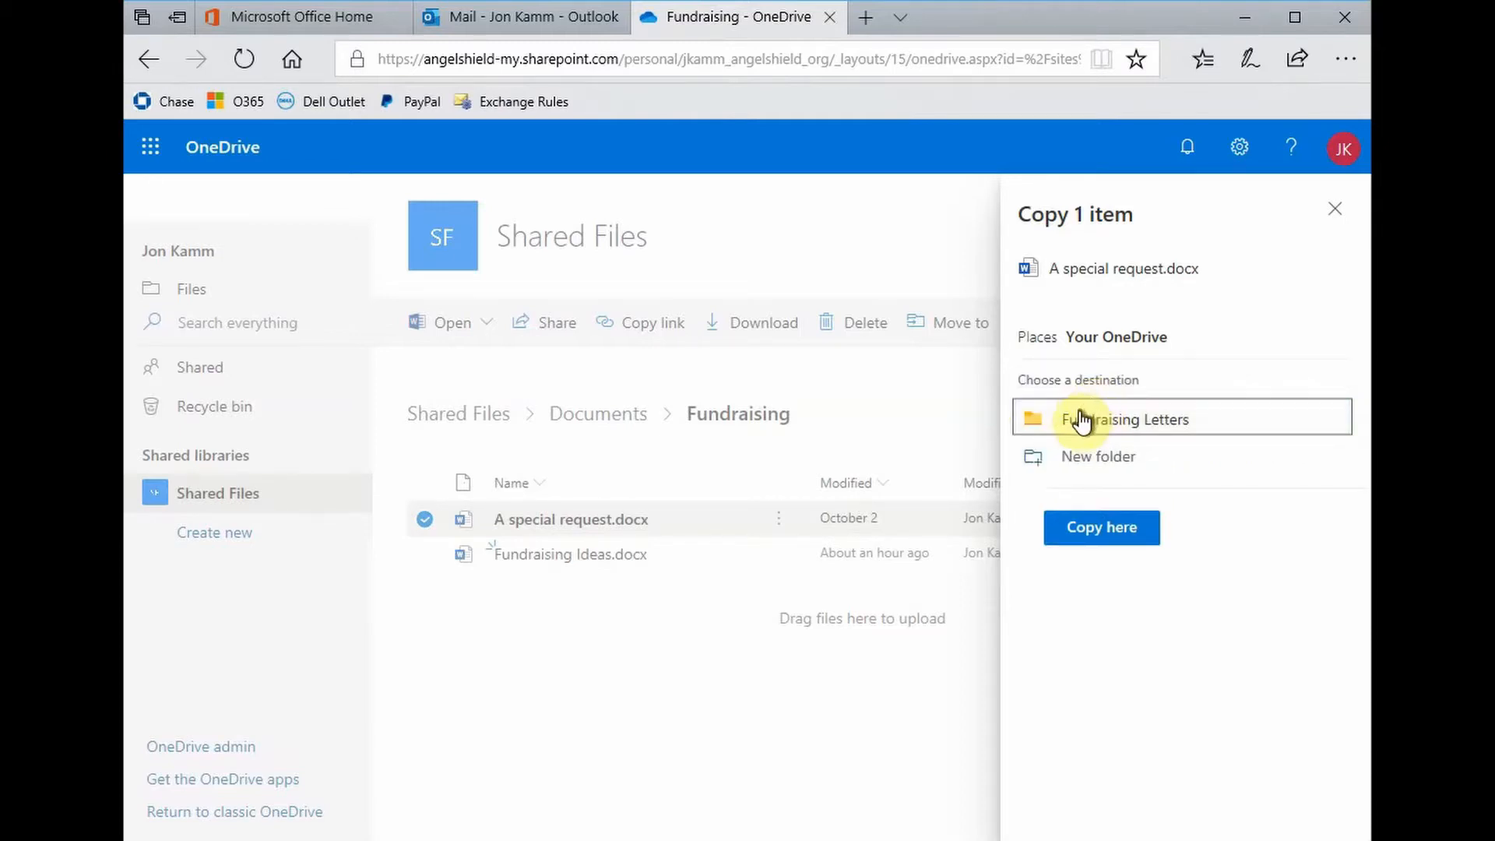
{"action": "left_click", "coordinate": [1082, 420]}
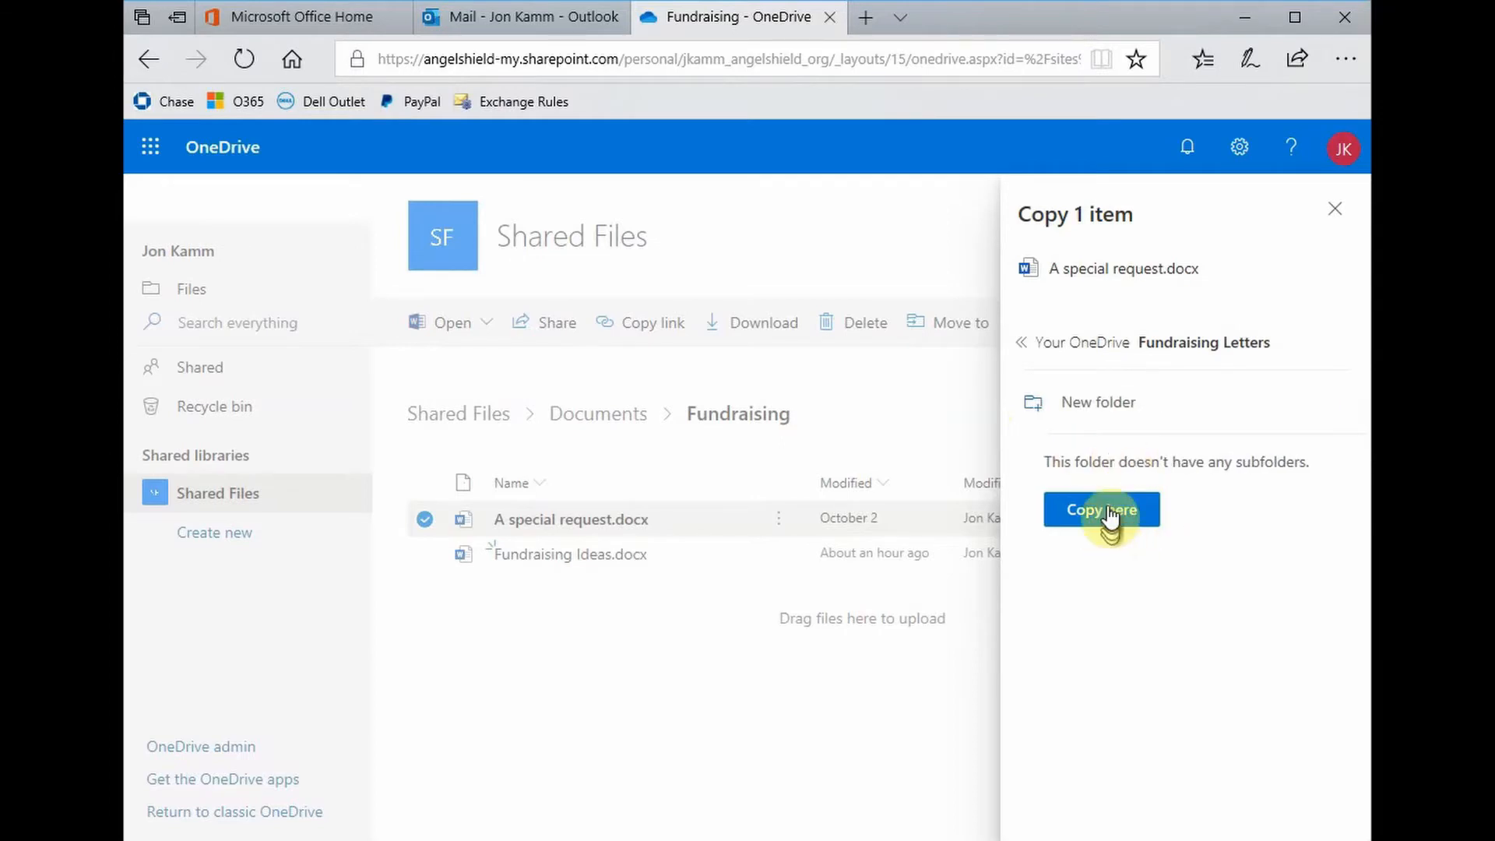
{"action": "left_click", "coordinate": [1110, 513]}
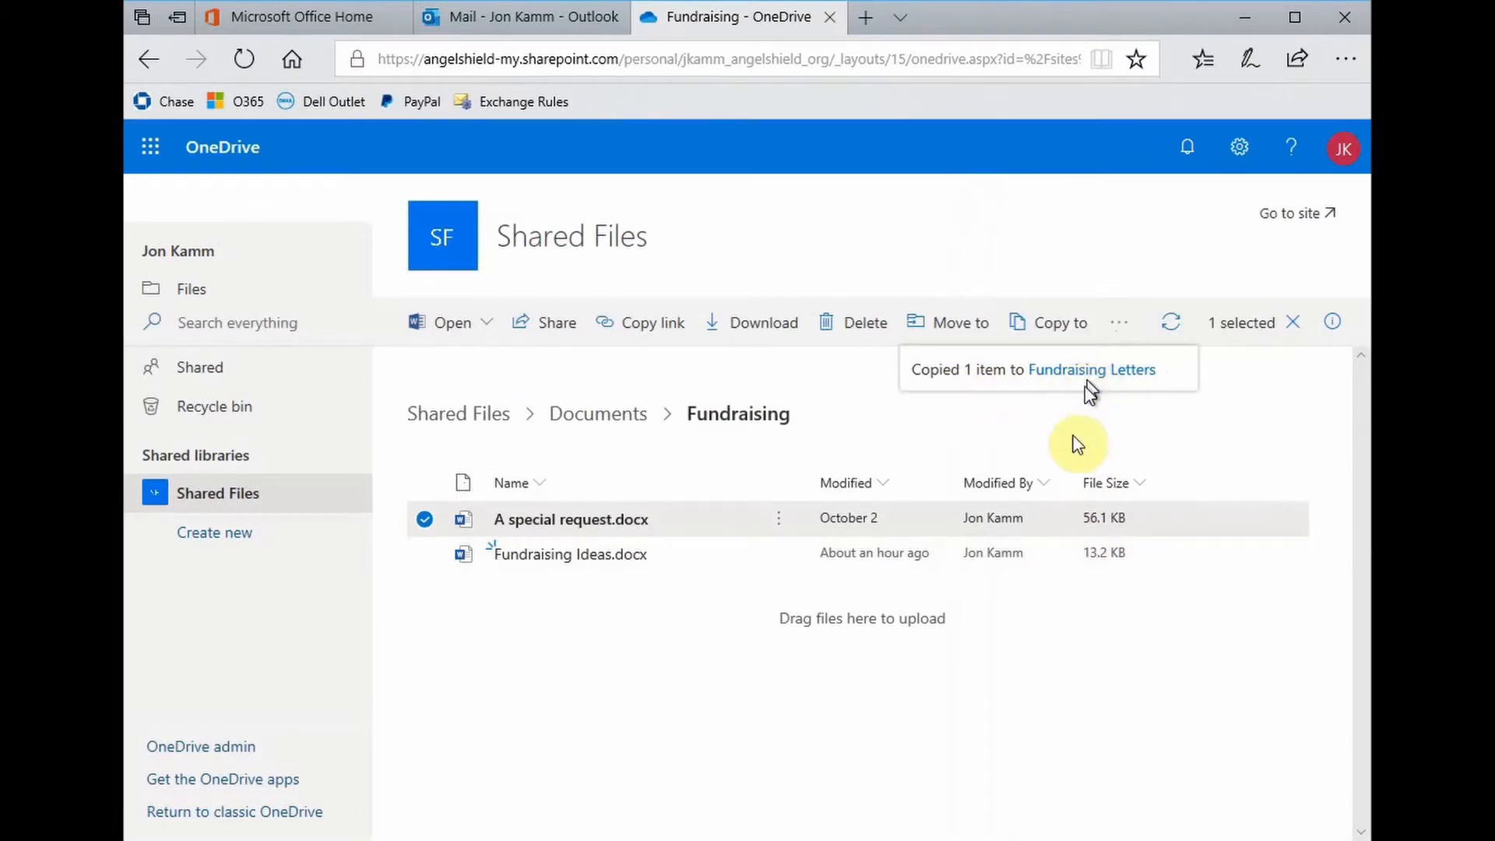
Go to the personal OneDrive files, refresh the page, and open the Fundraising Letters folder.
{"action": "left_click", "coordinate": [195, 289]}
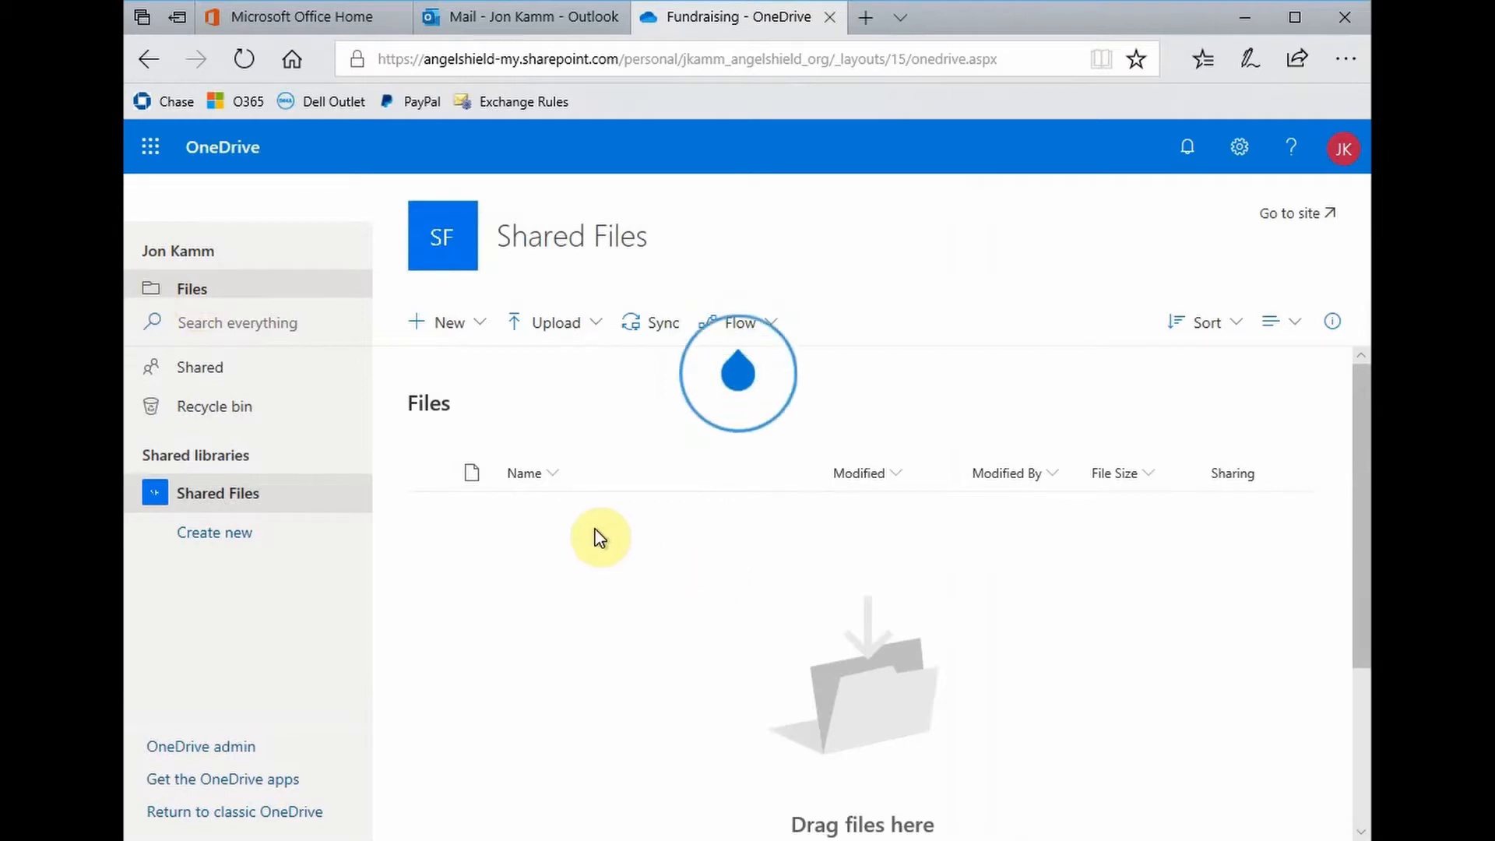
{"action": "left_click", "coordinate": [246, 61]}
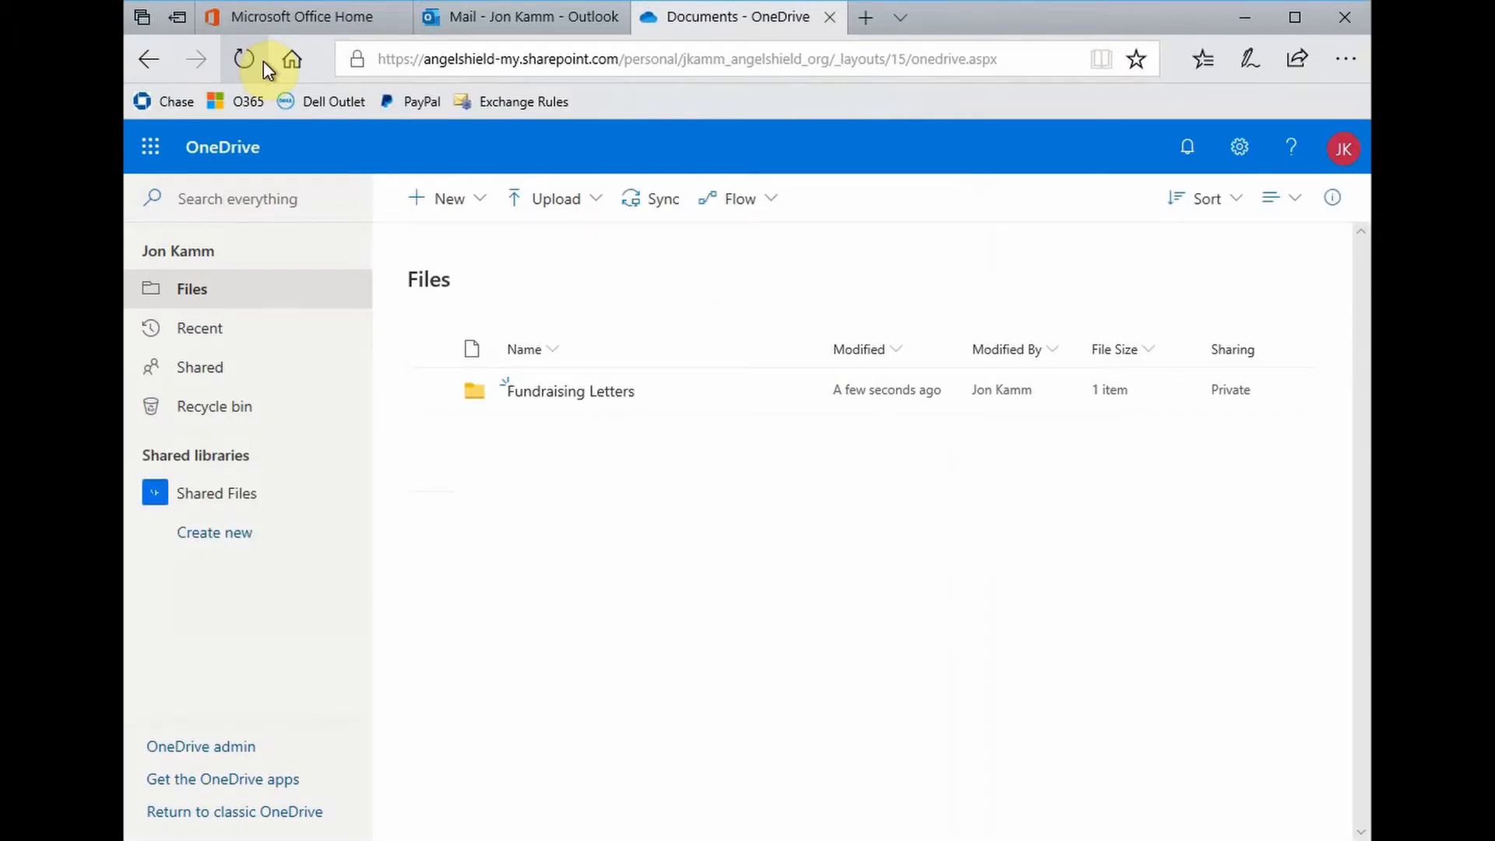
{"action": "left_click", "coordinate": [604, 393]}
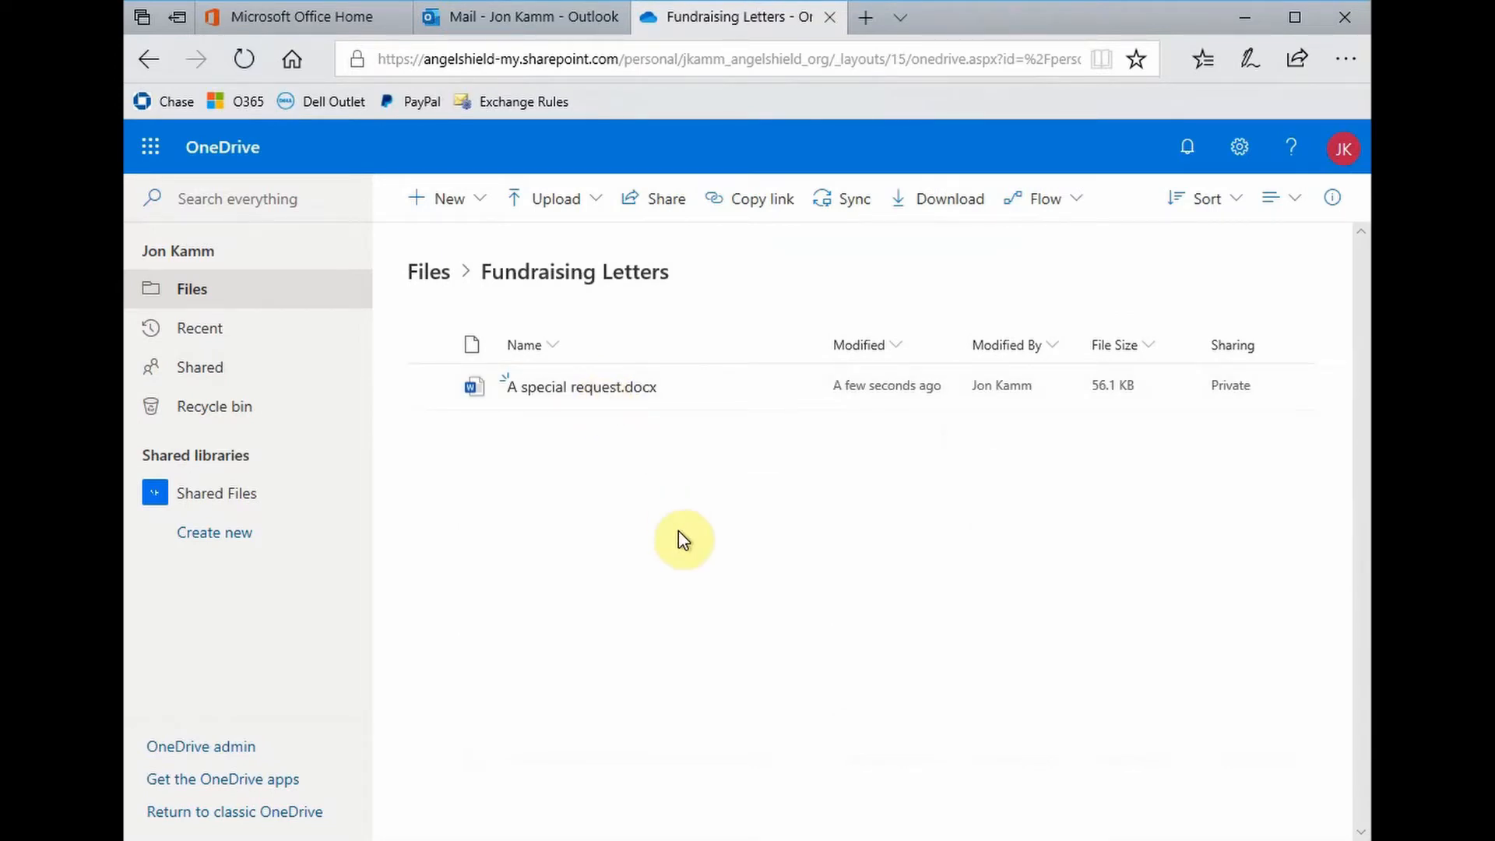
Open A special request.docx from Fundraising Letters and replace the addressee's surname in the greeting with Trump.
{"action": "left_click", "coordinate": [580, 393]}
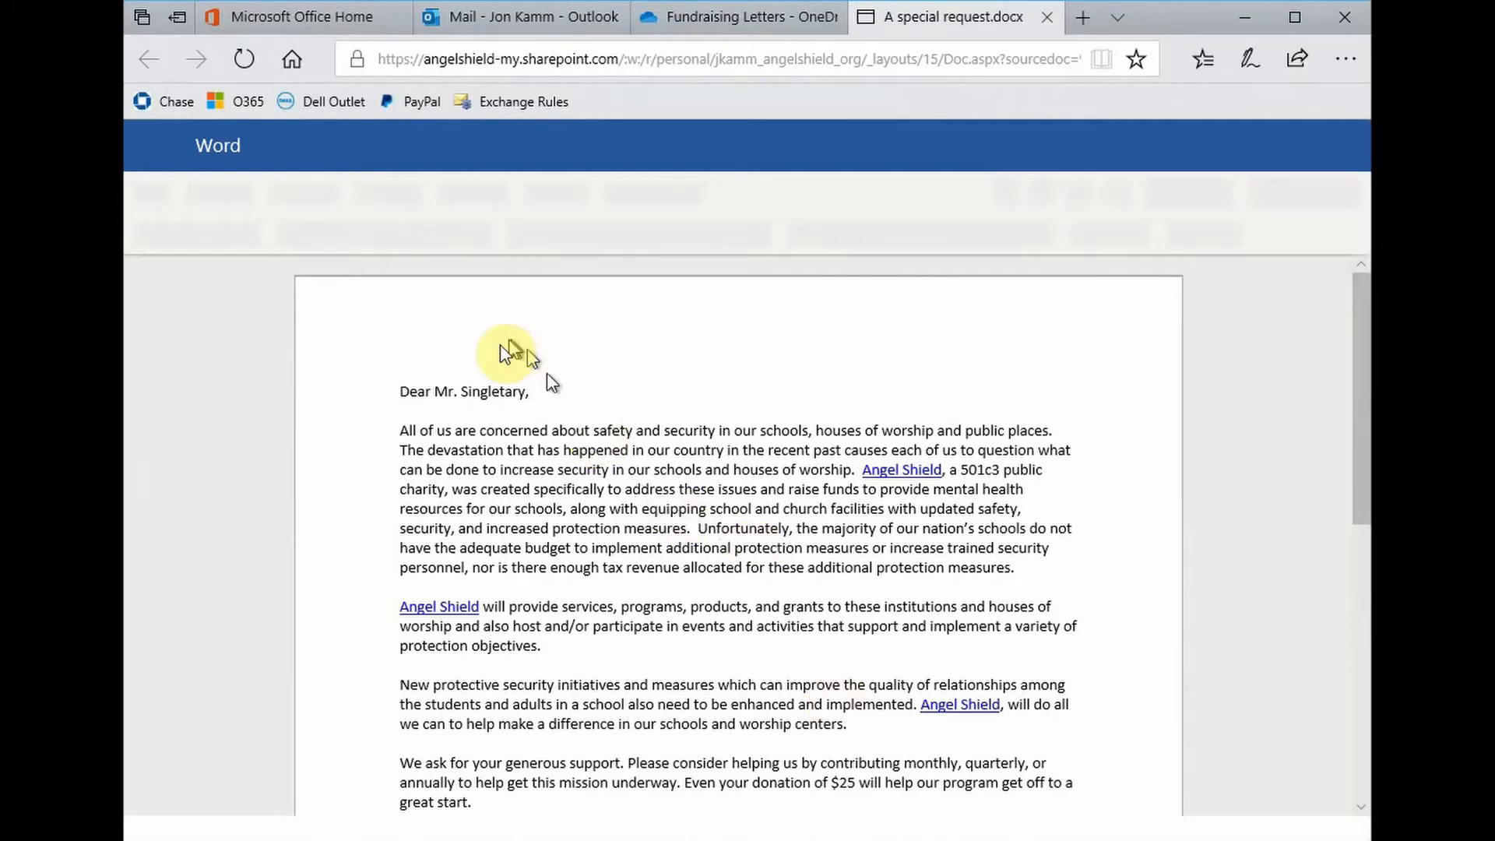
{"action": "double_click", "coordinate": [498, 392]}
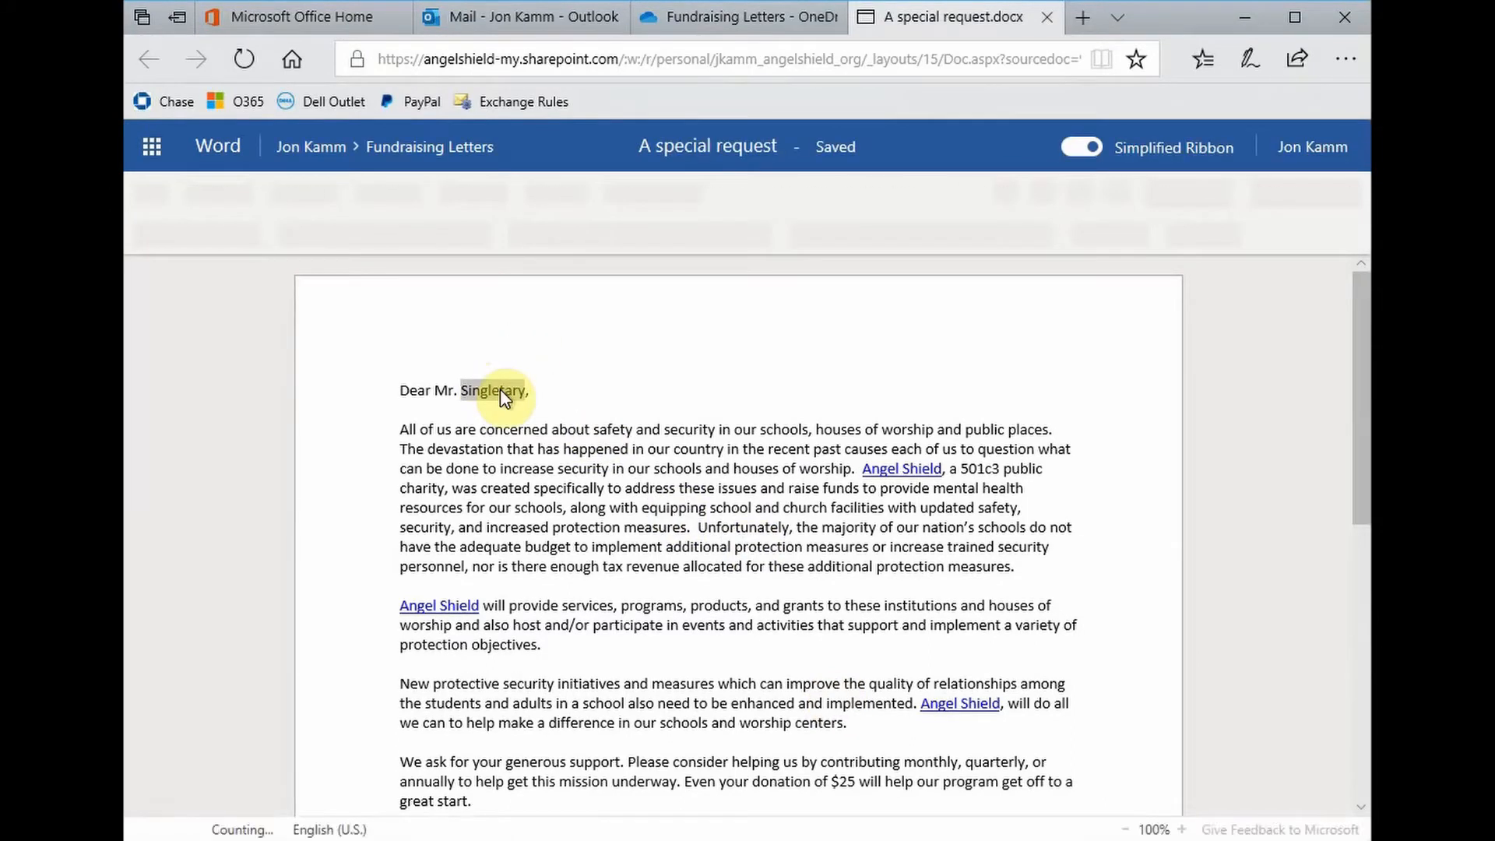
{"action": "type", "text": "Trump"}
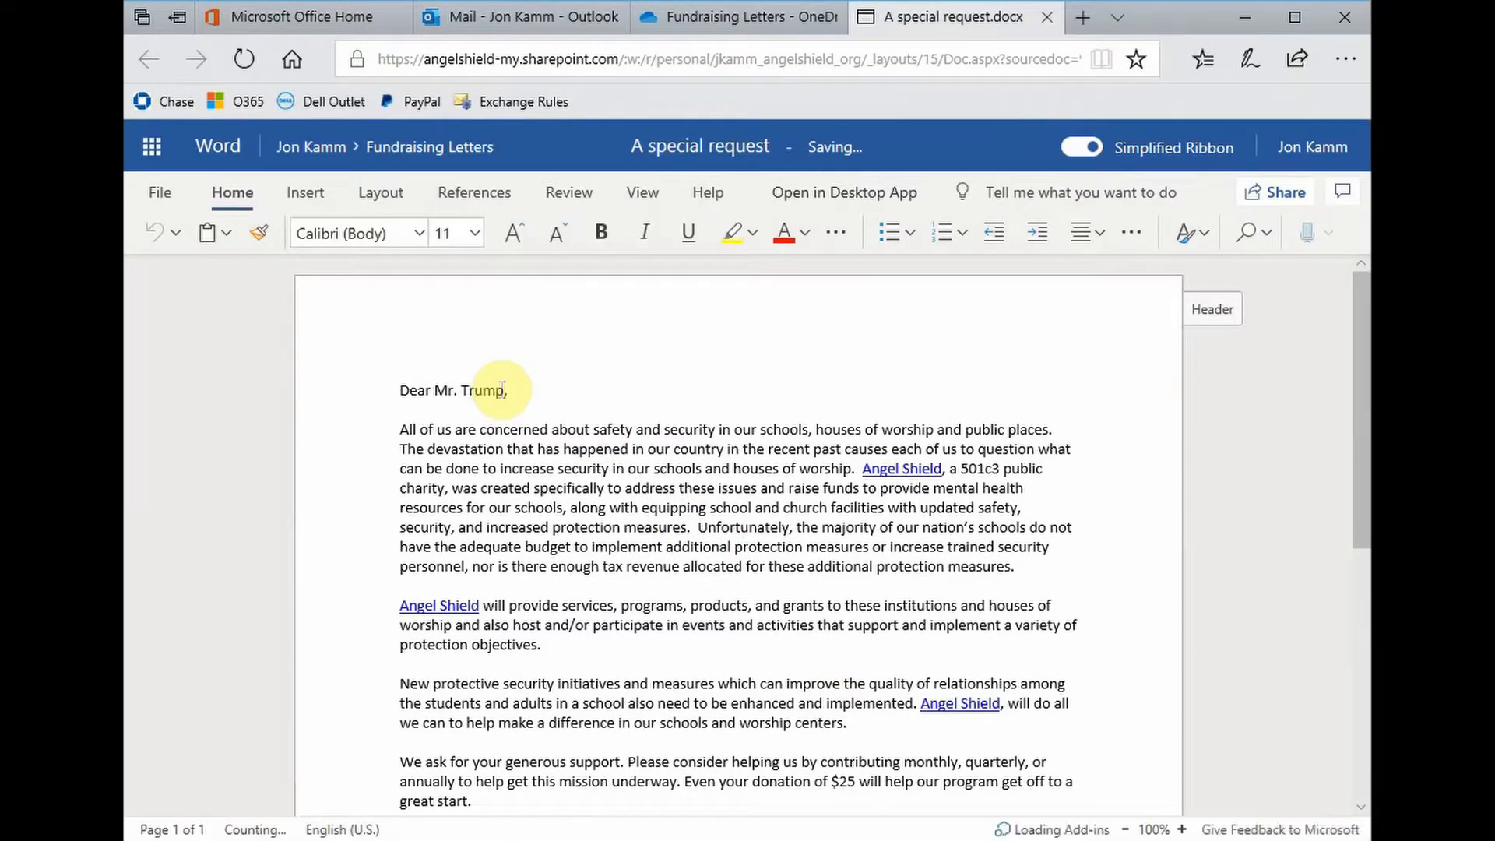
{"action": "key", "text": "Down"}
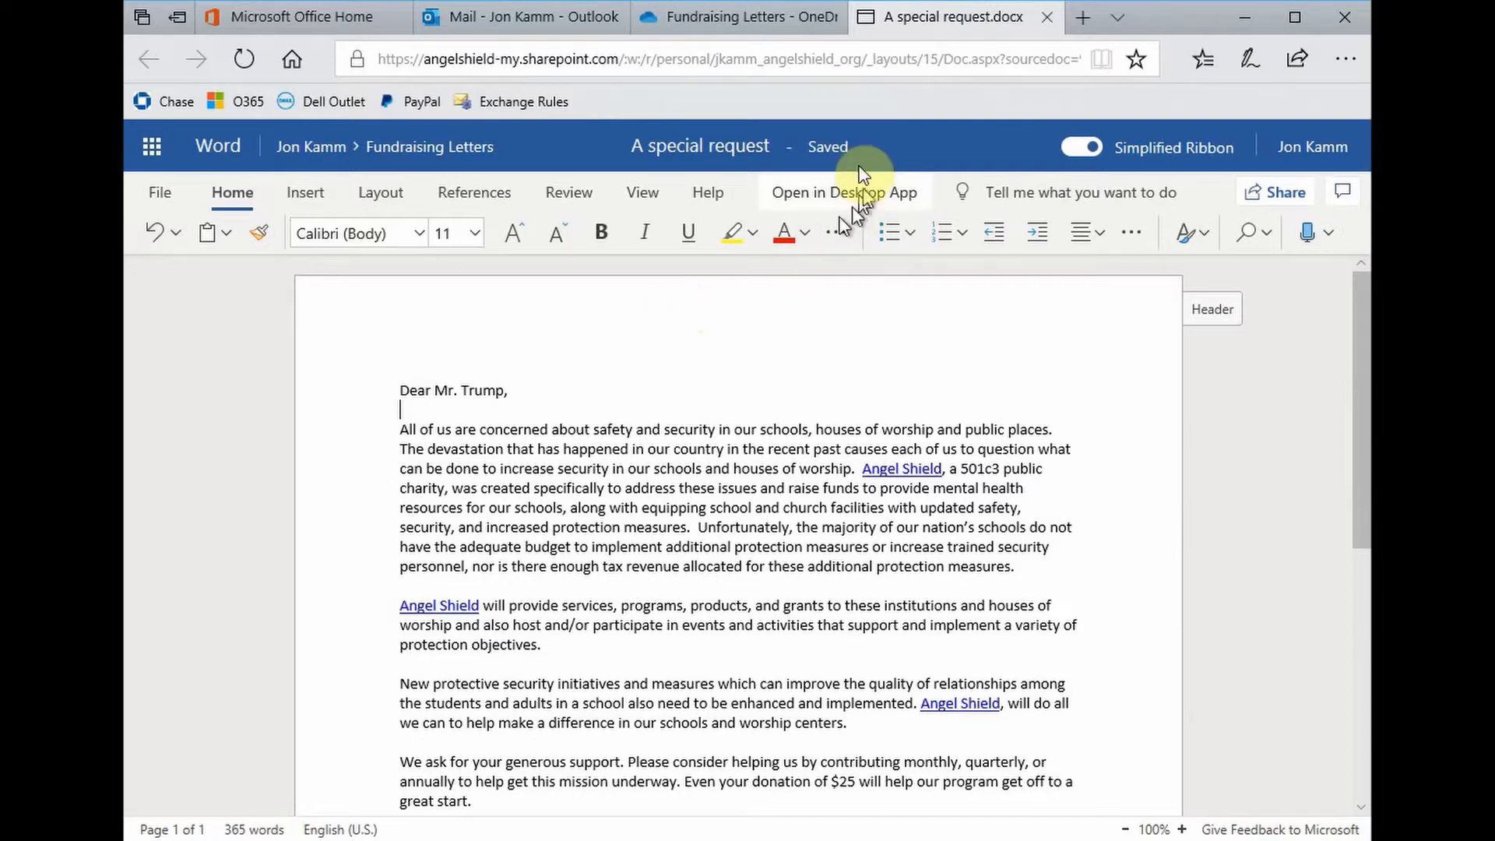
Check the version history of A special request.docx in the Fundraising Letters folder, and close the history and the document.
{"action": "left_click", "coordinate": [744, 22]}
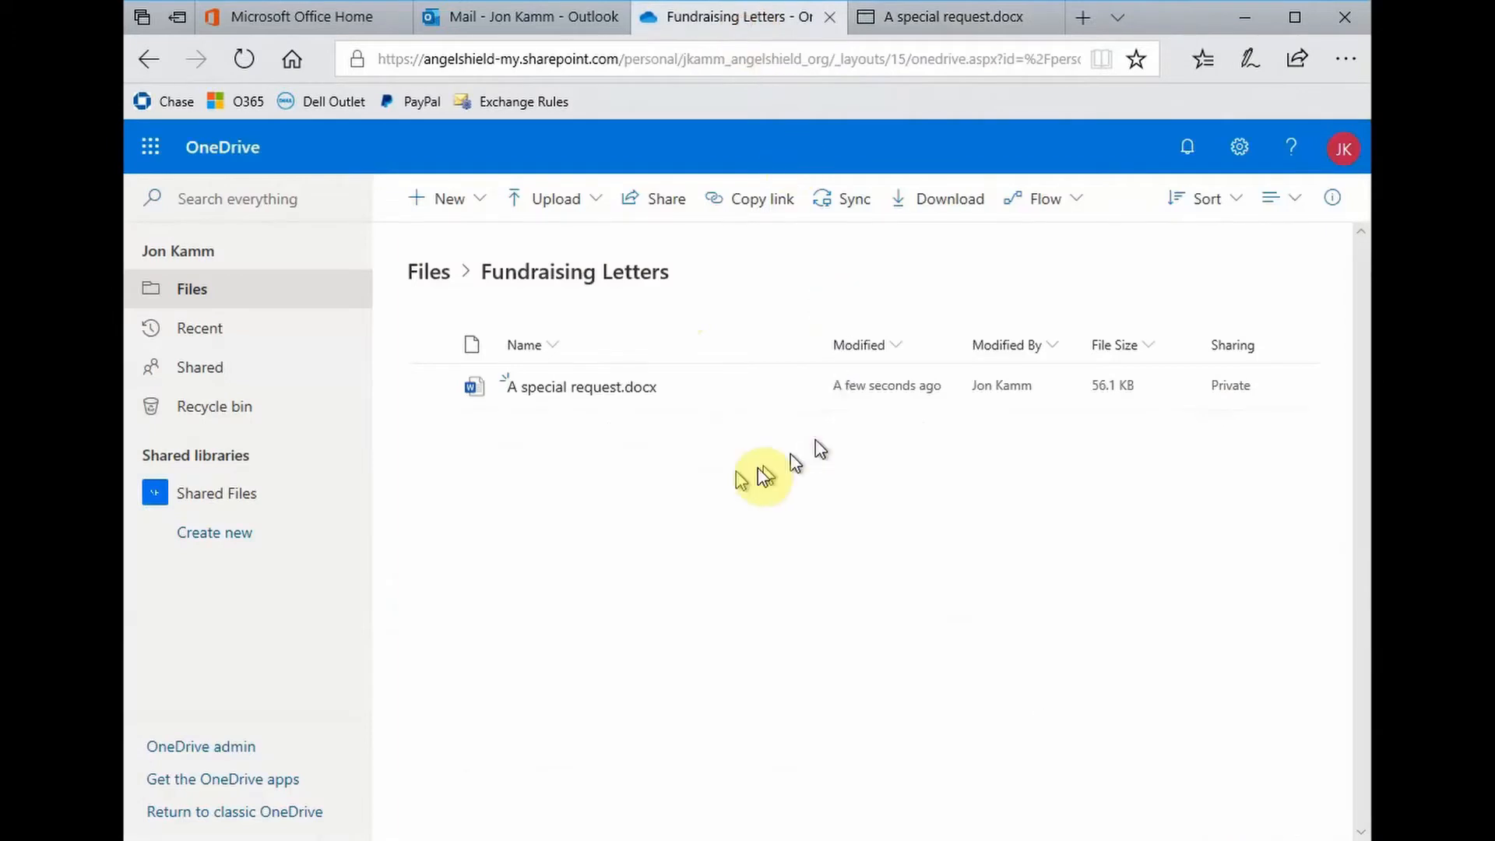
{"action": "right_click", "coordinate": [612, 392]}
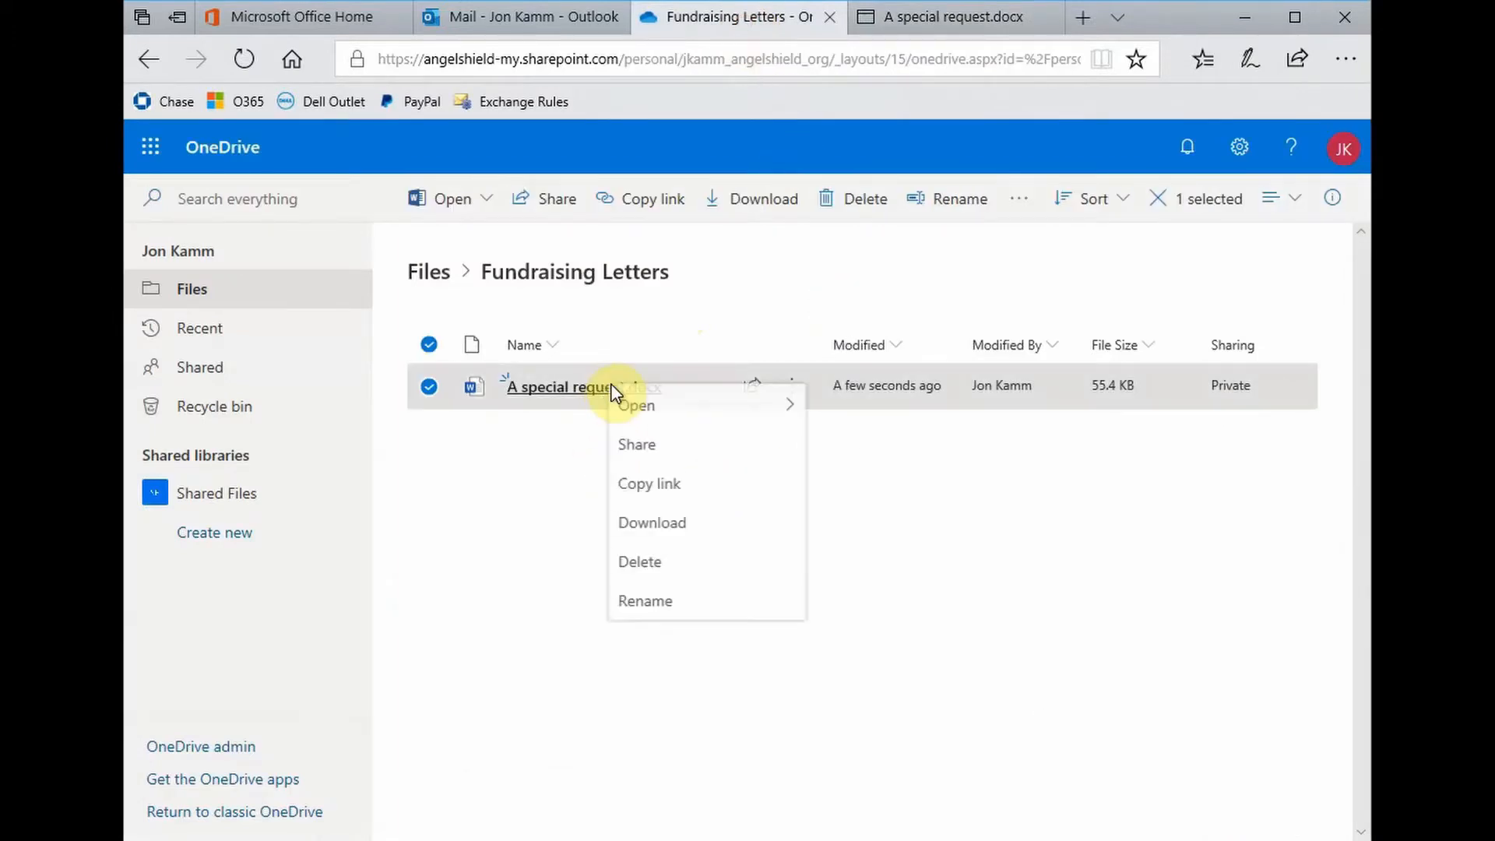
{"action": "left_click", "coordinate": [685, 775]}
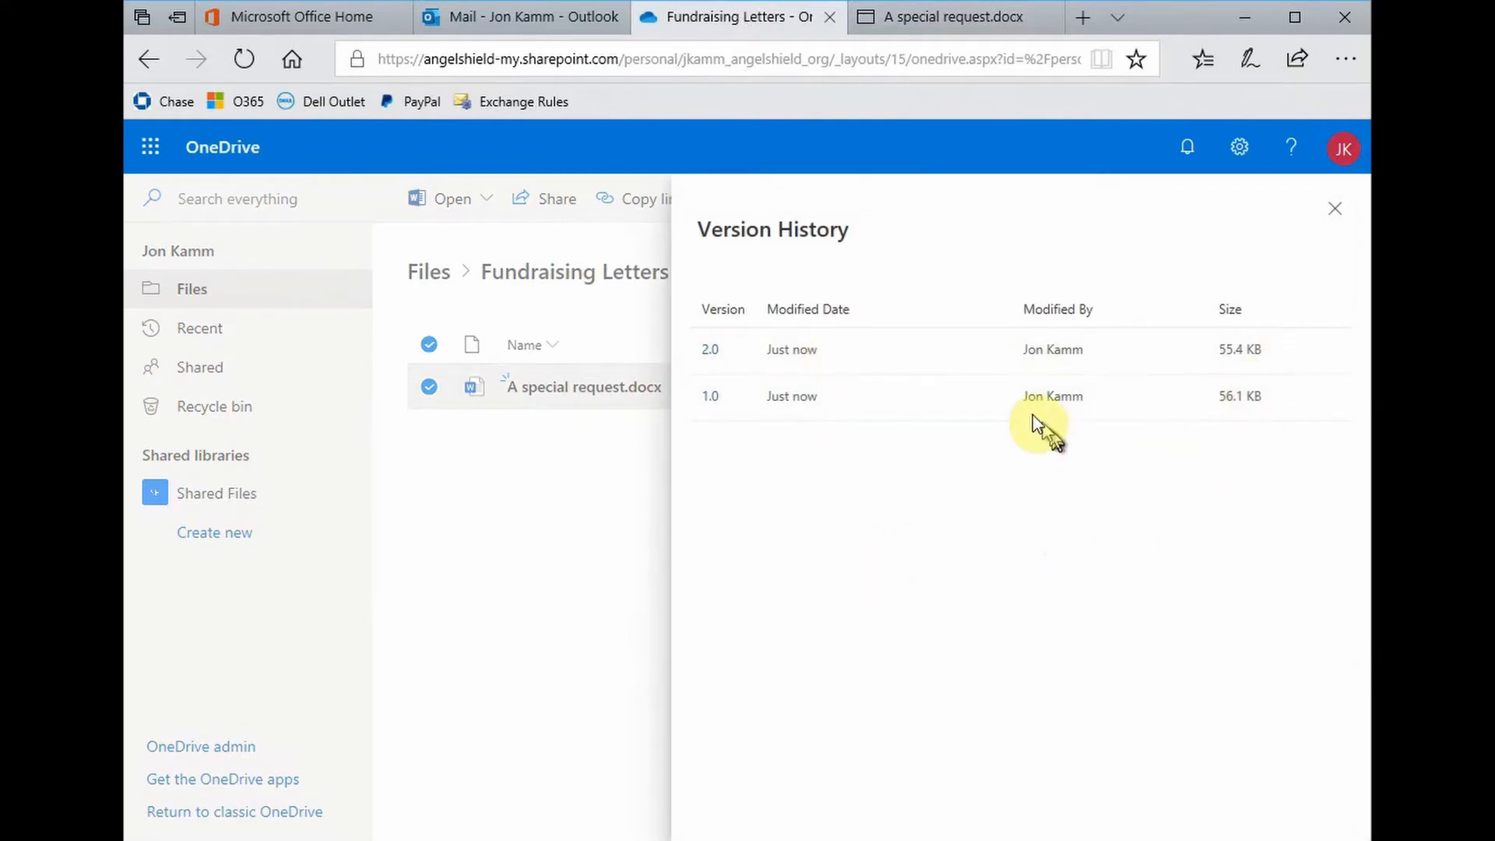
{"action": "left_click", "coordinate": [1337, 216]}
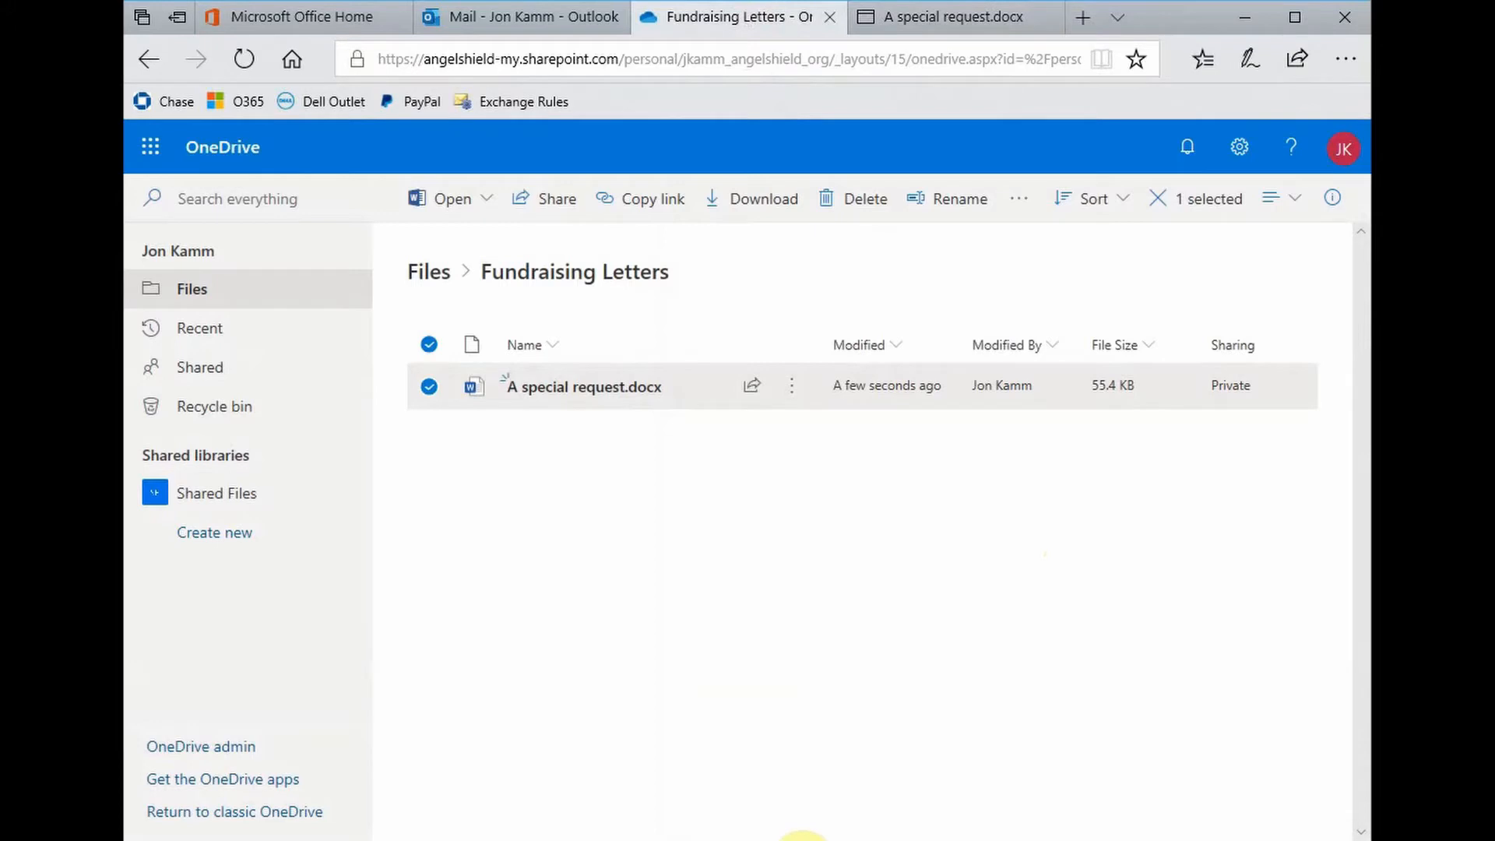
{"action": "left_click", "coordinate": [596, 455]}
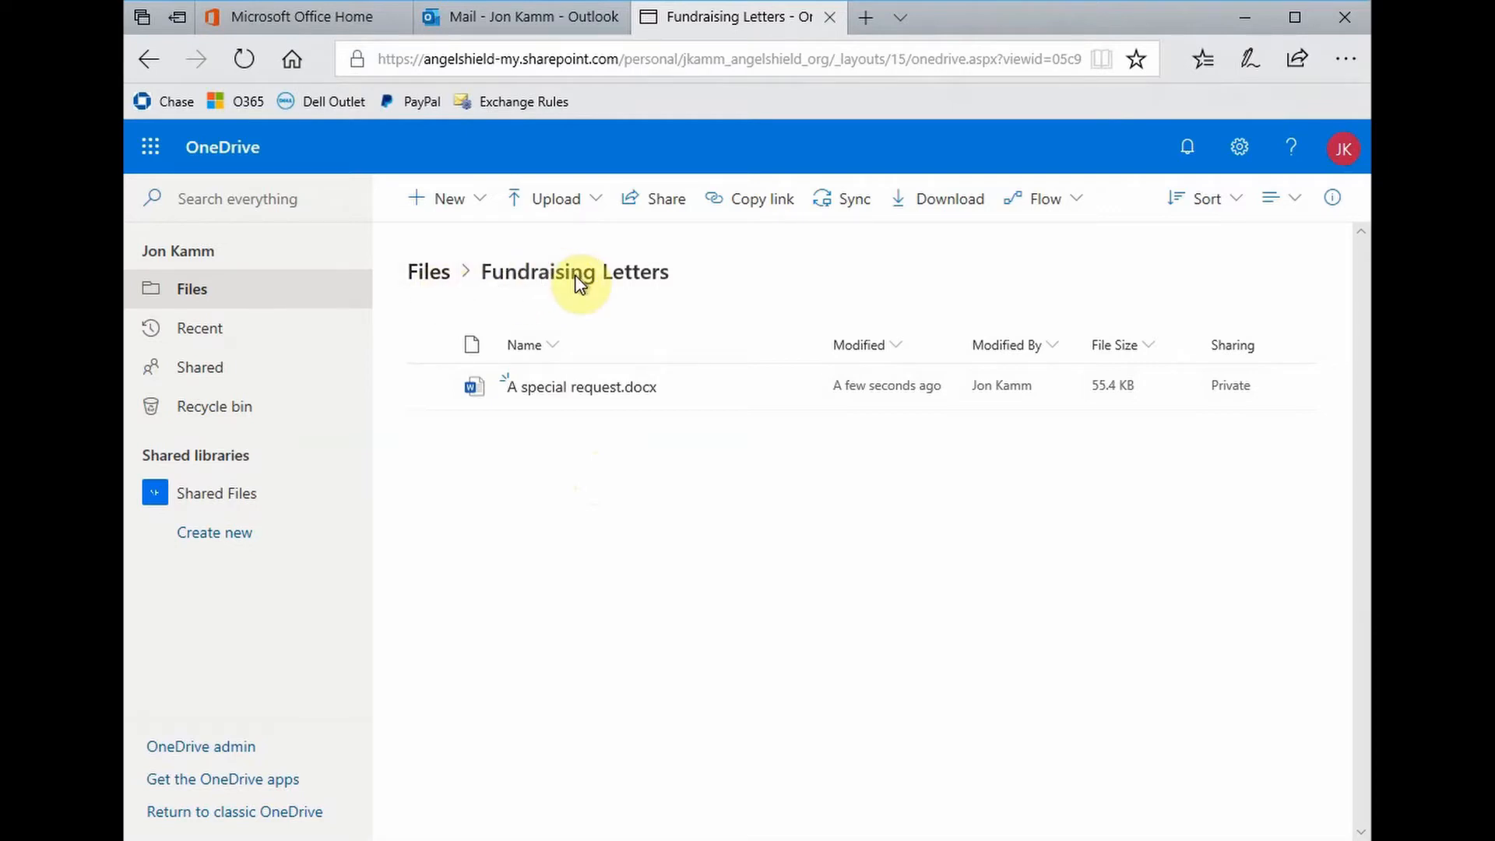
Compare the contents of the shared Fundraising folder with those of the personal Fundraising Letters folder.
{"action": "left_click", "coordinate": [217, 497]}
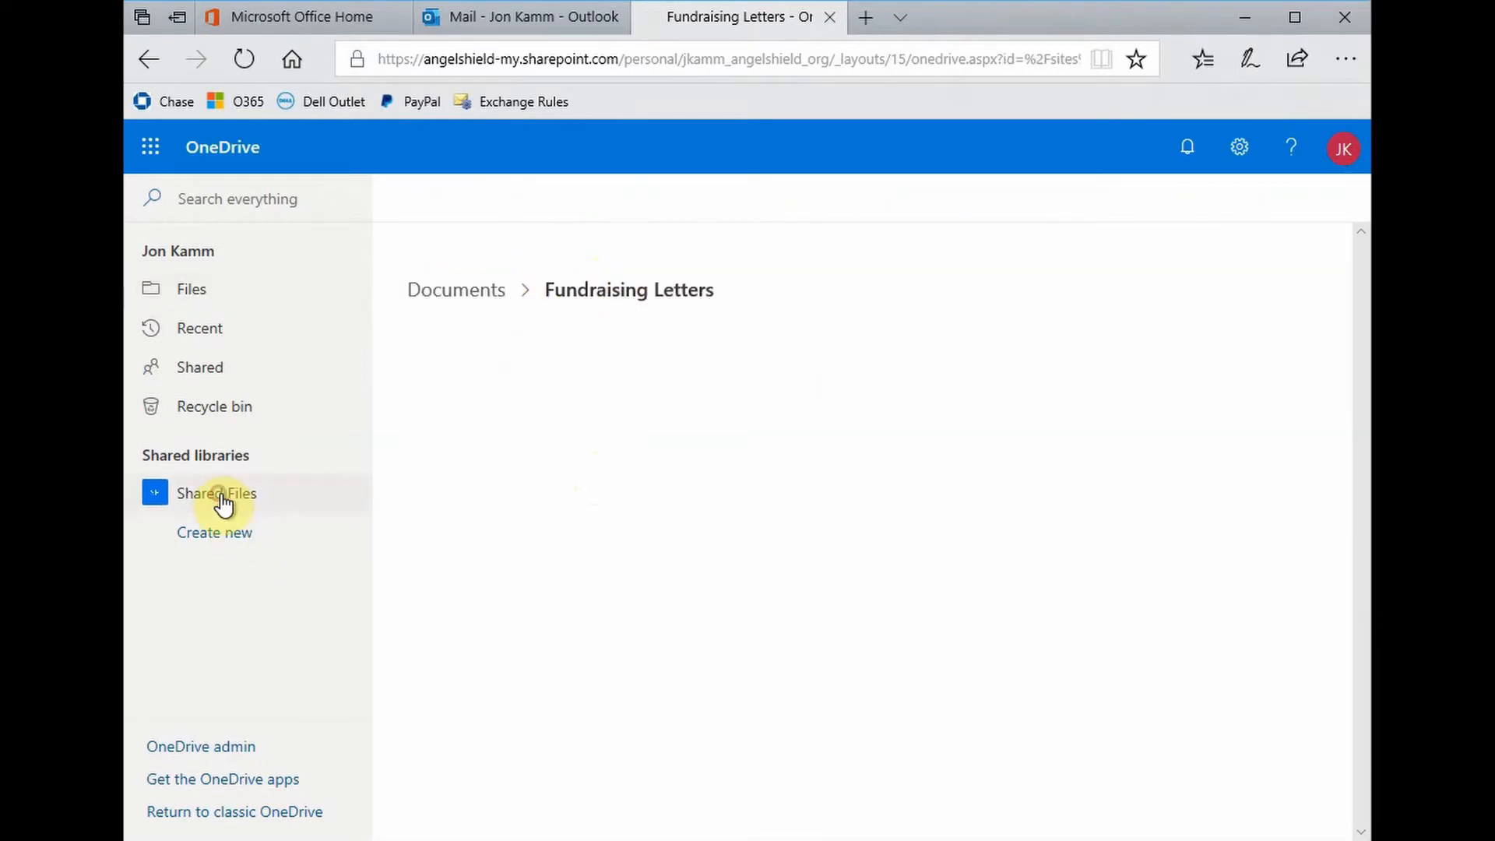
{"action": "left_click", "coordinate": [561, 588]}
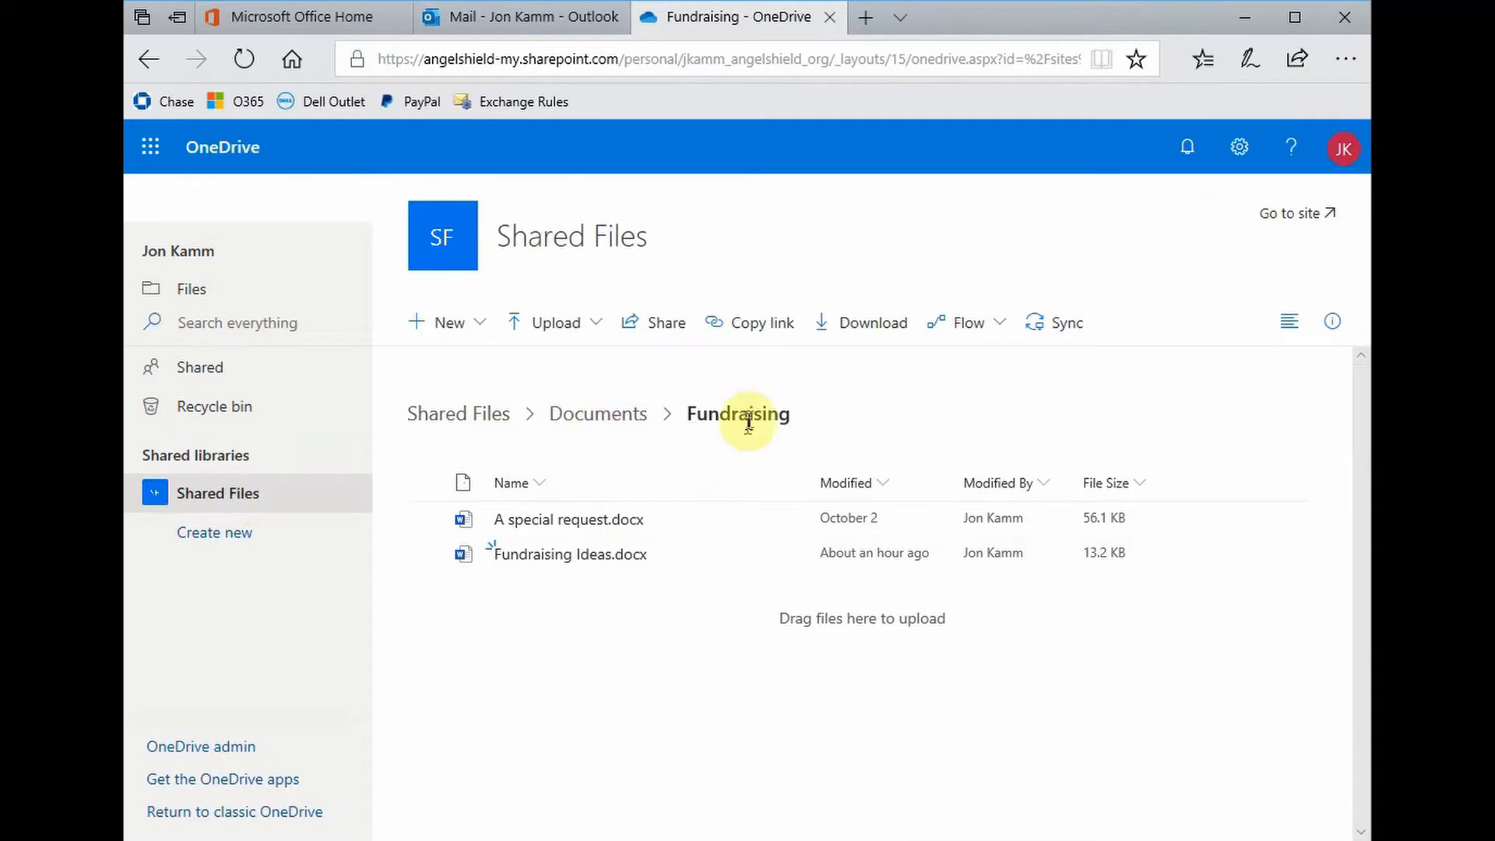
{"action": "left_click", "coordinate": [192, 288]}
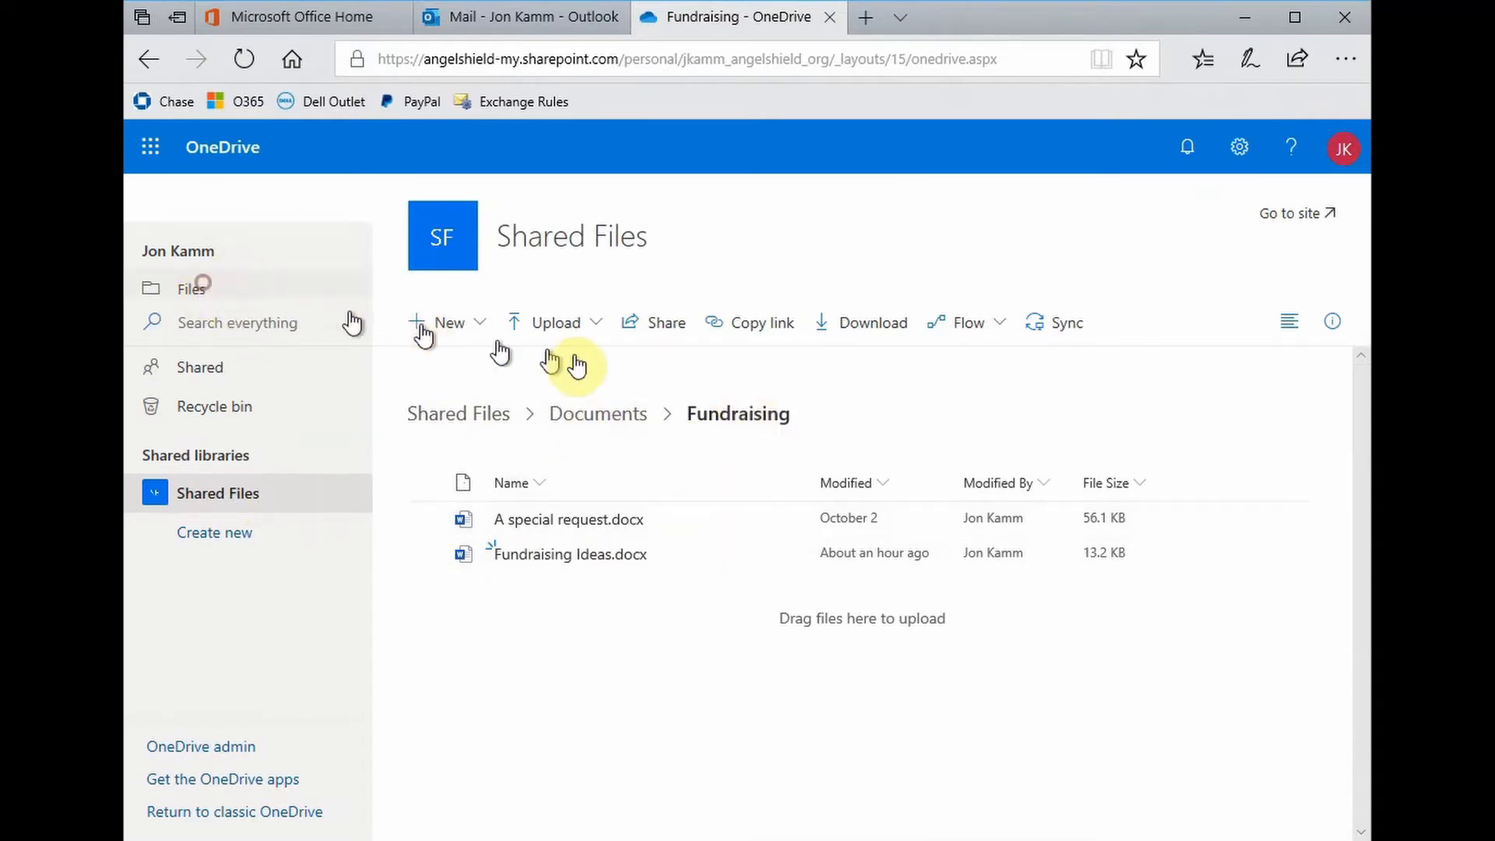
{"action": "left_click", "coordinate": [561, 393]}
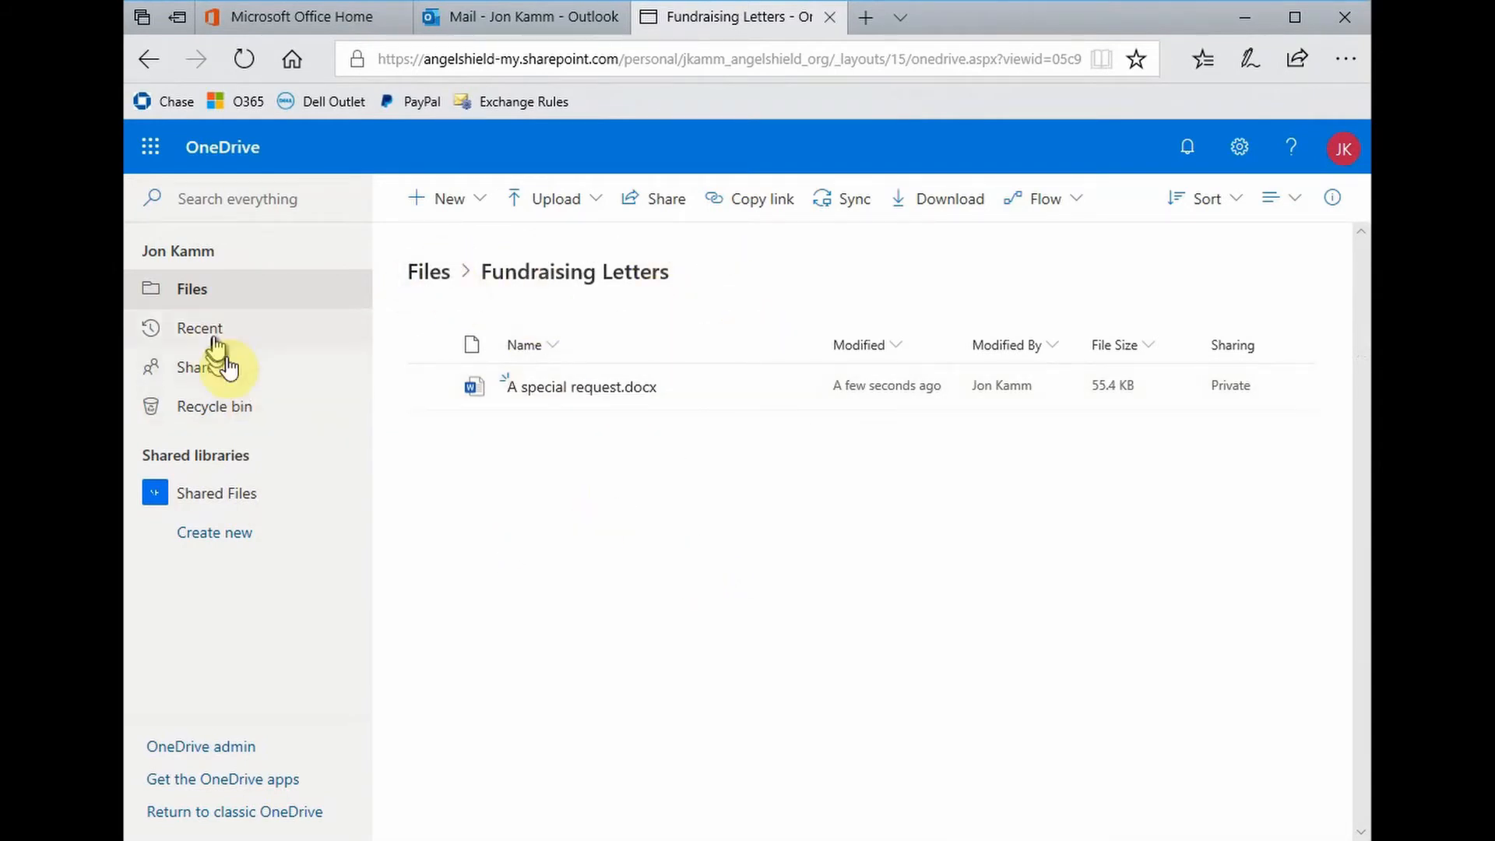
Return to the Shared Files library, switch to File Explorer, and view the synced Shared Files - Documents folder.
{"action": "left_click", "coordinate": [216, 494]}
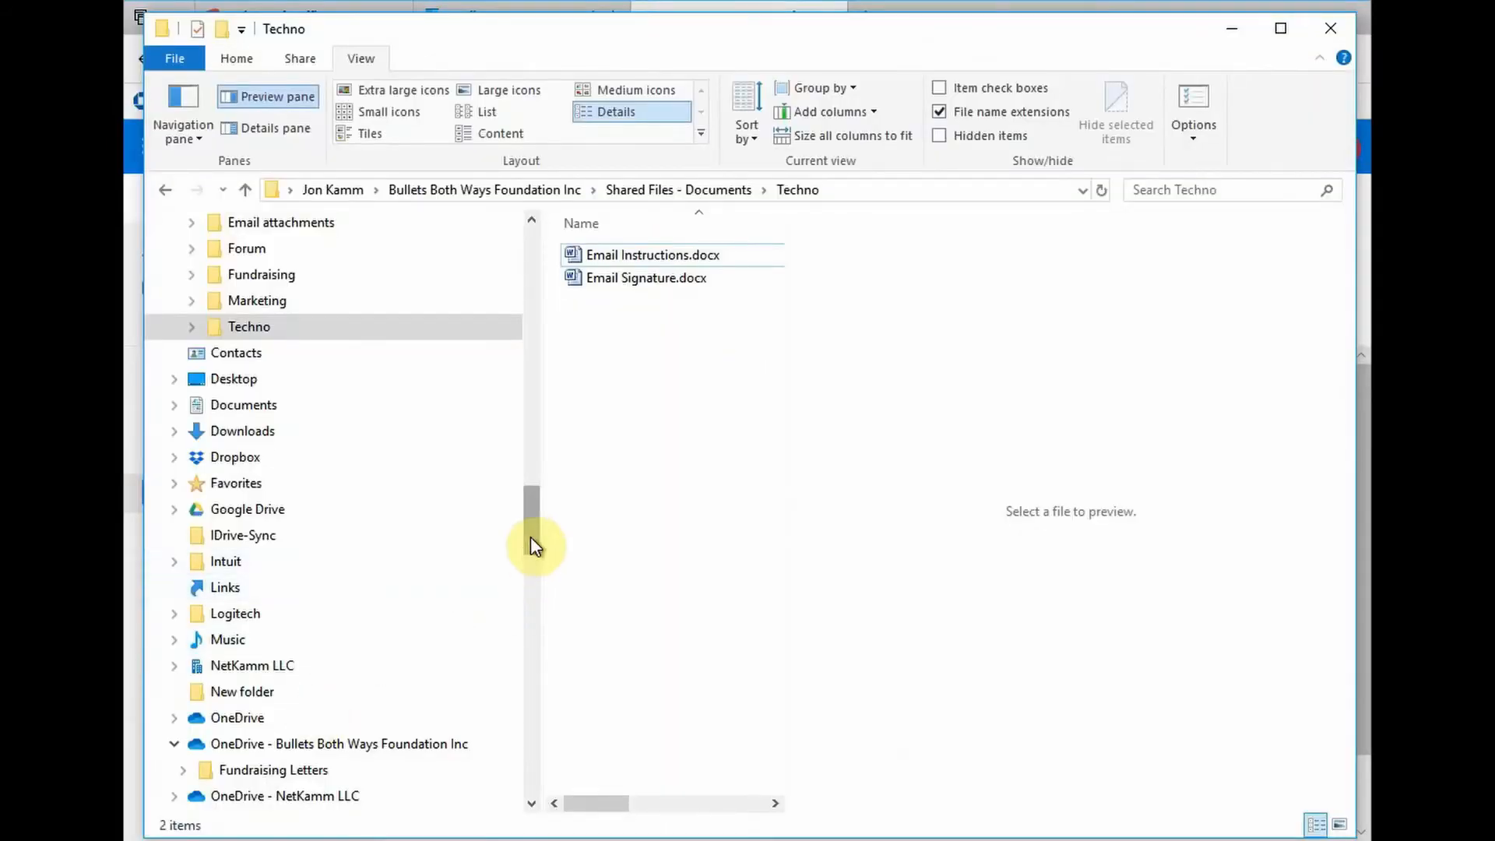
{"action": "left_click_drag", "start_coordinate": [534, 545], "coordinate": [540, 500]}
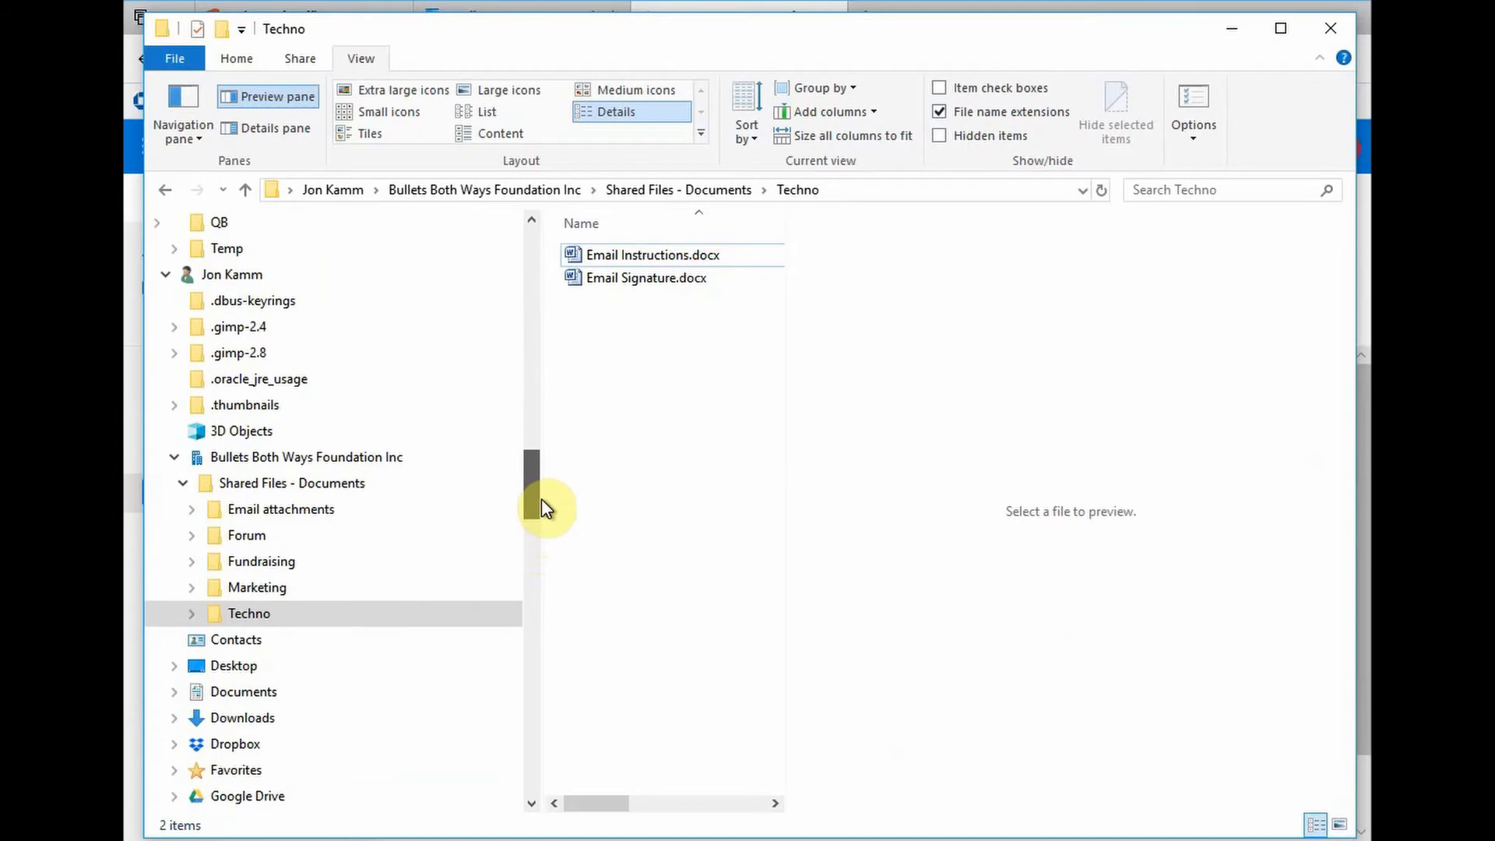
{"action": "left_click", "coordinate": [274, 492]}
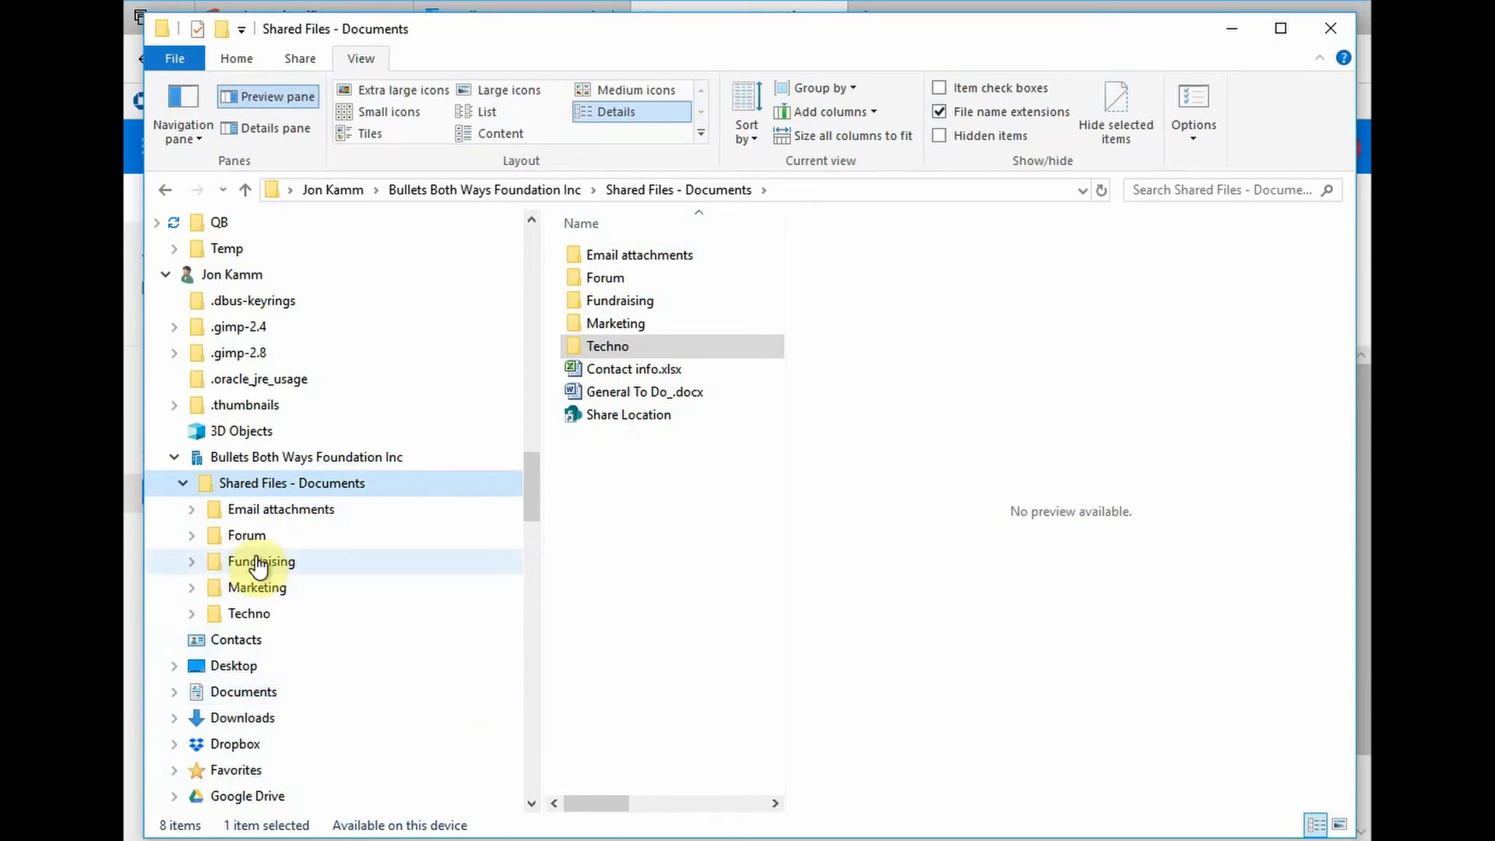
Collapse the other organization's OneDrive tree and open Fundraising Letters under OneDrive - Bullets Both Ways Foundation Inc.
{"action": "scroll", "coordinate": [452, 533], "scroll_direction": "up", "scroll_amount": 3}
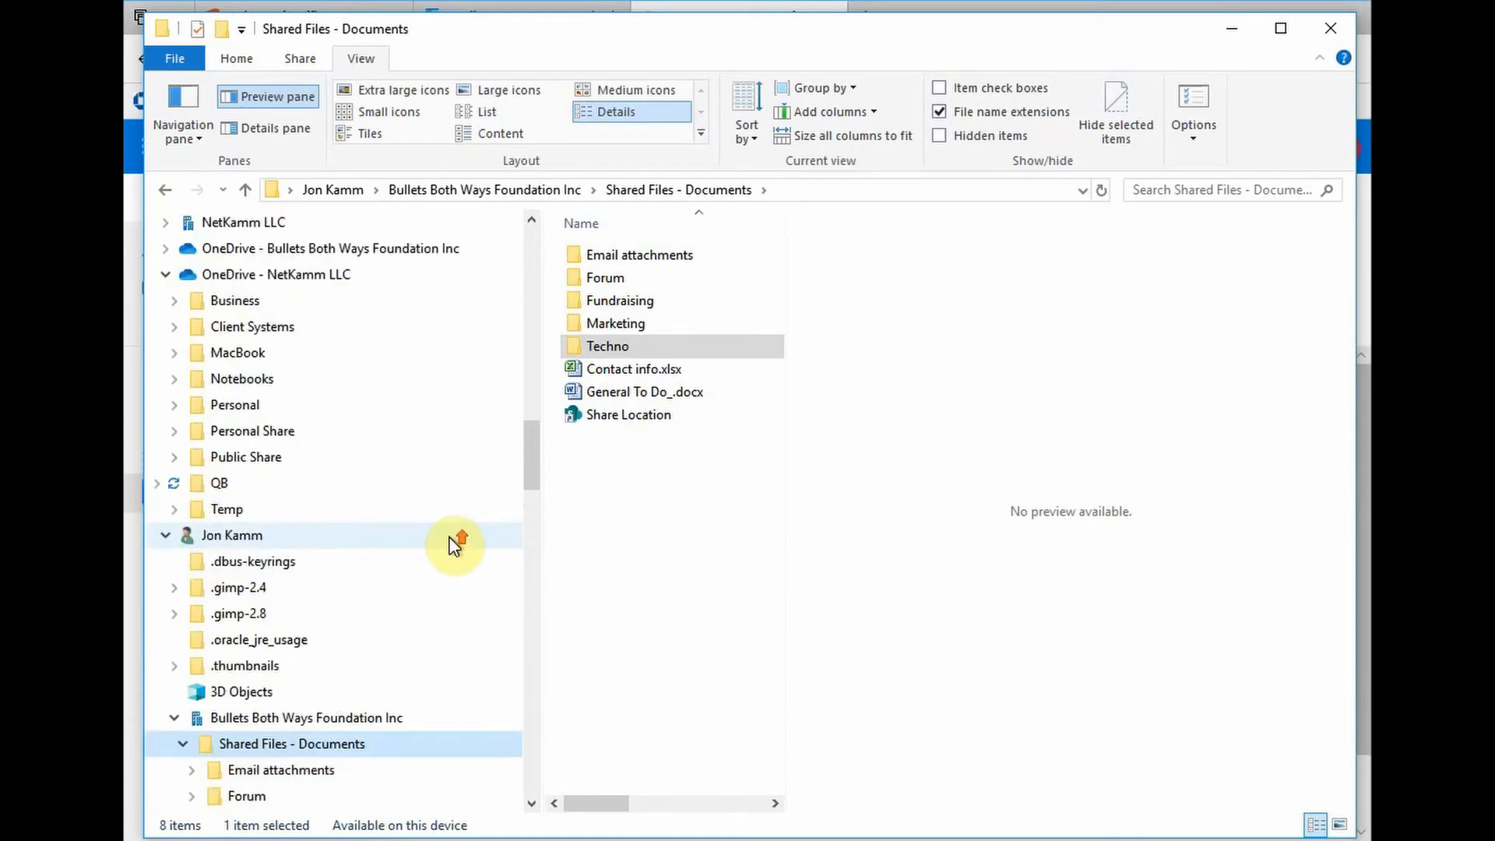
{"action": "scroll", "coordinate": [453, 537], "scroll_direction": "up", "scroll_amount": 2}
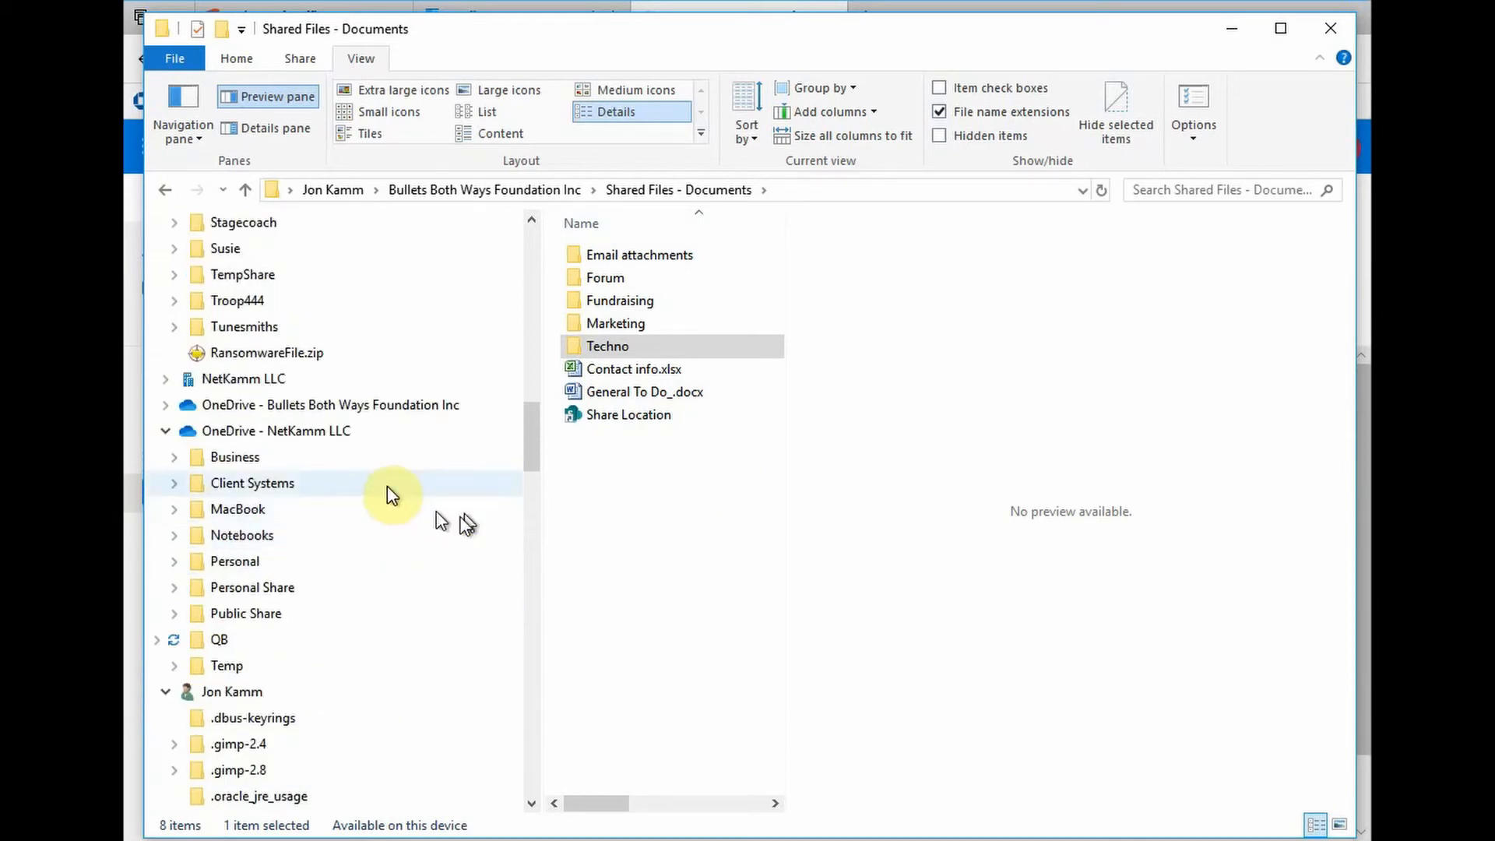
{"action": "left_click", "coordinate": [166, 405]}
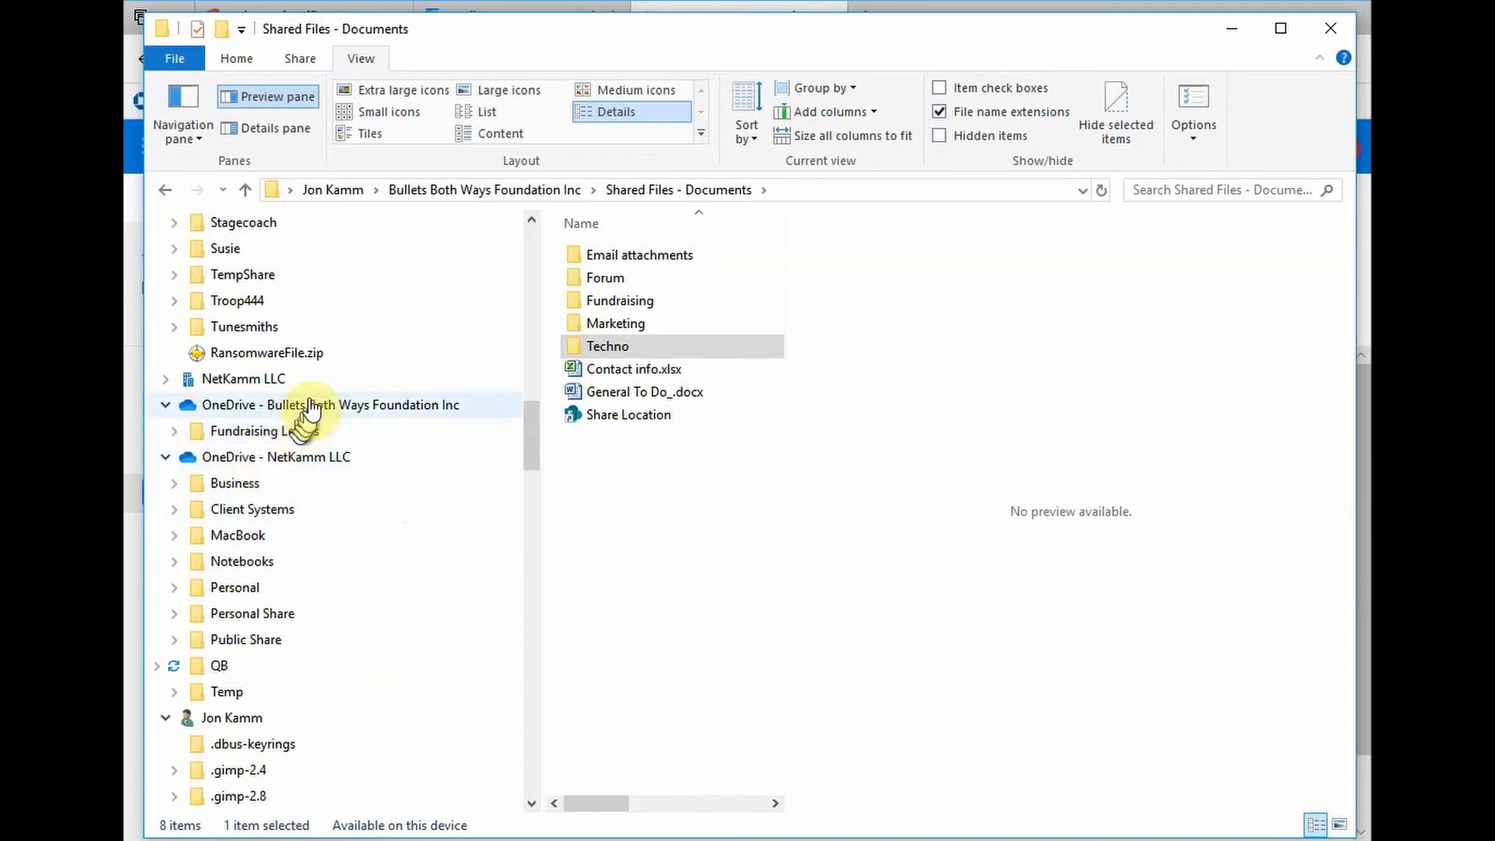
{"action": "left_click", "coordinate": [162, 459]}
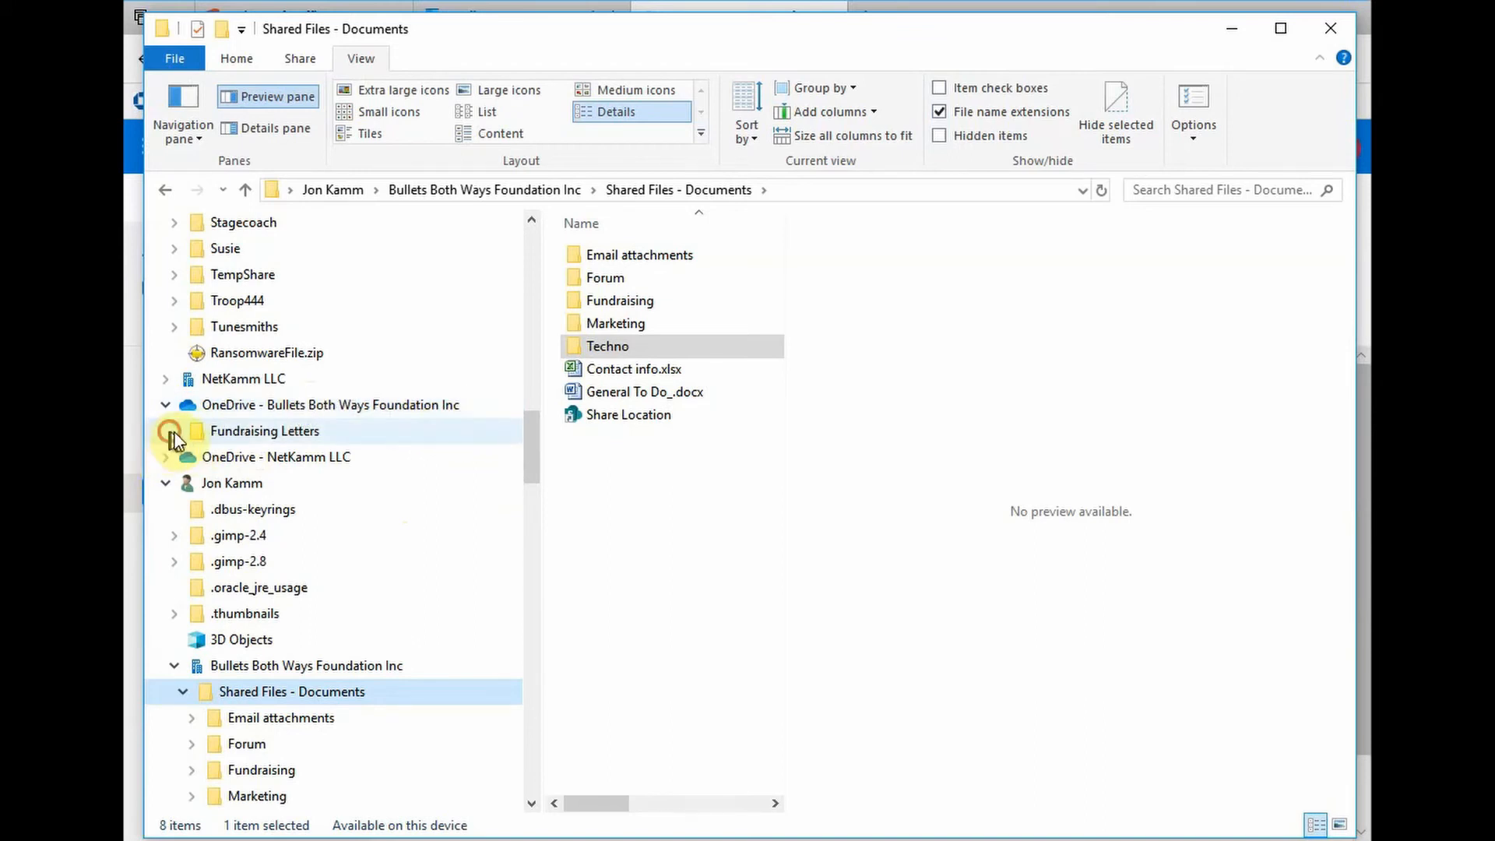
{"action": "left_click", "coordinate": [238, 437]}
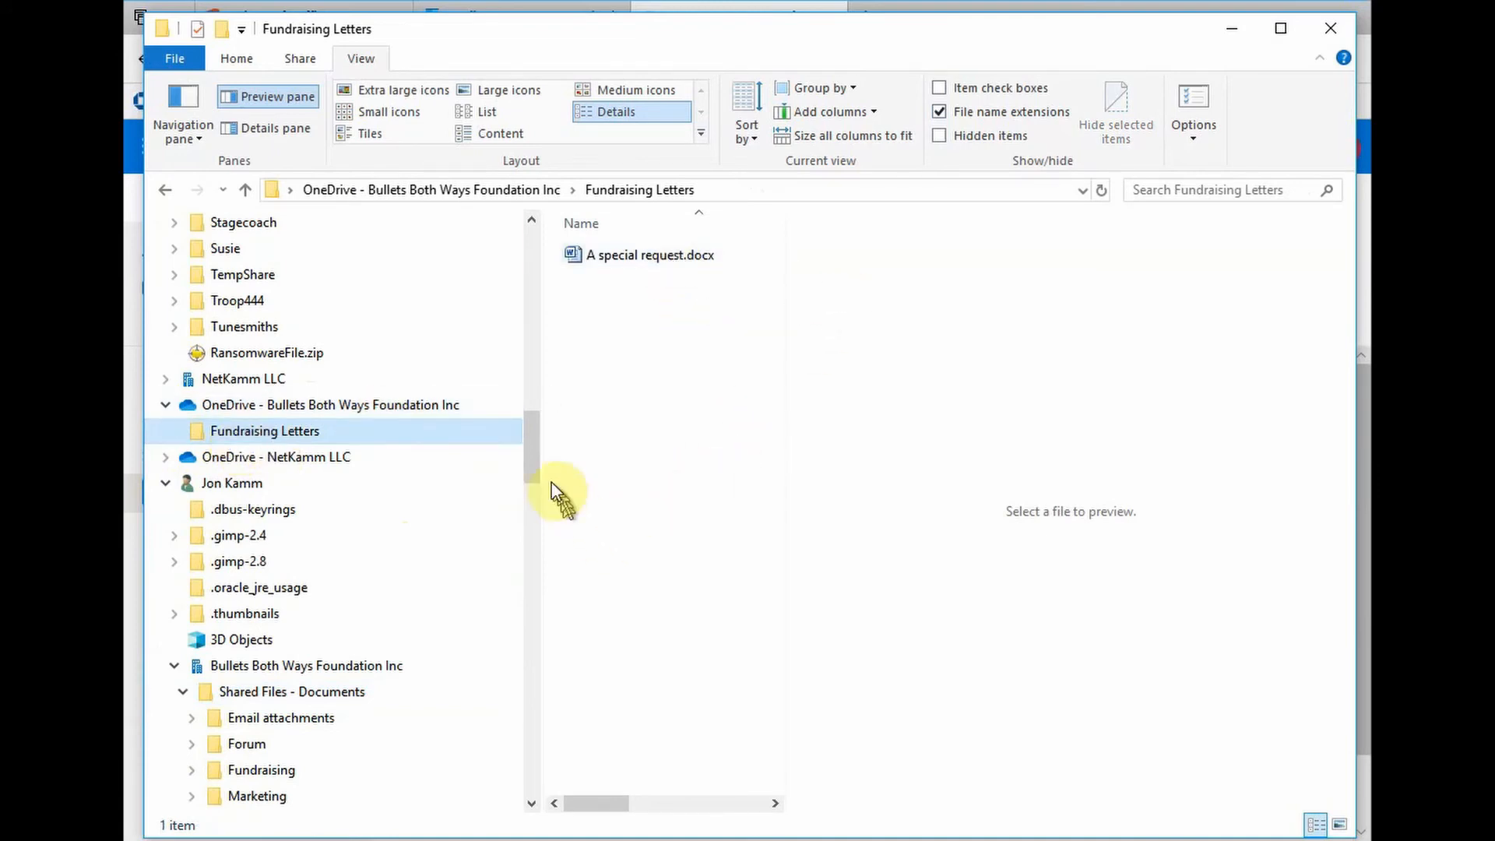
Expand the Marketing folder under the synced Shared Files - Documents and open its Promo Video subfolder.
{"action": "left_click_drag", "start_coordinate": [537, 434], "coordinate": [534, 467]}
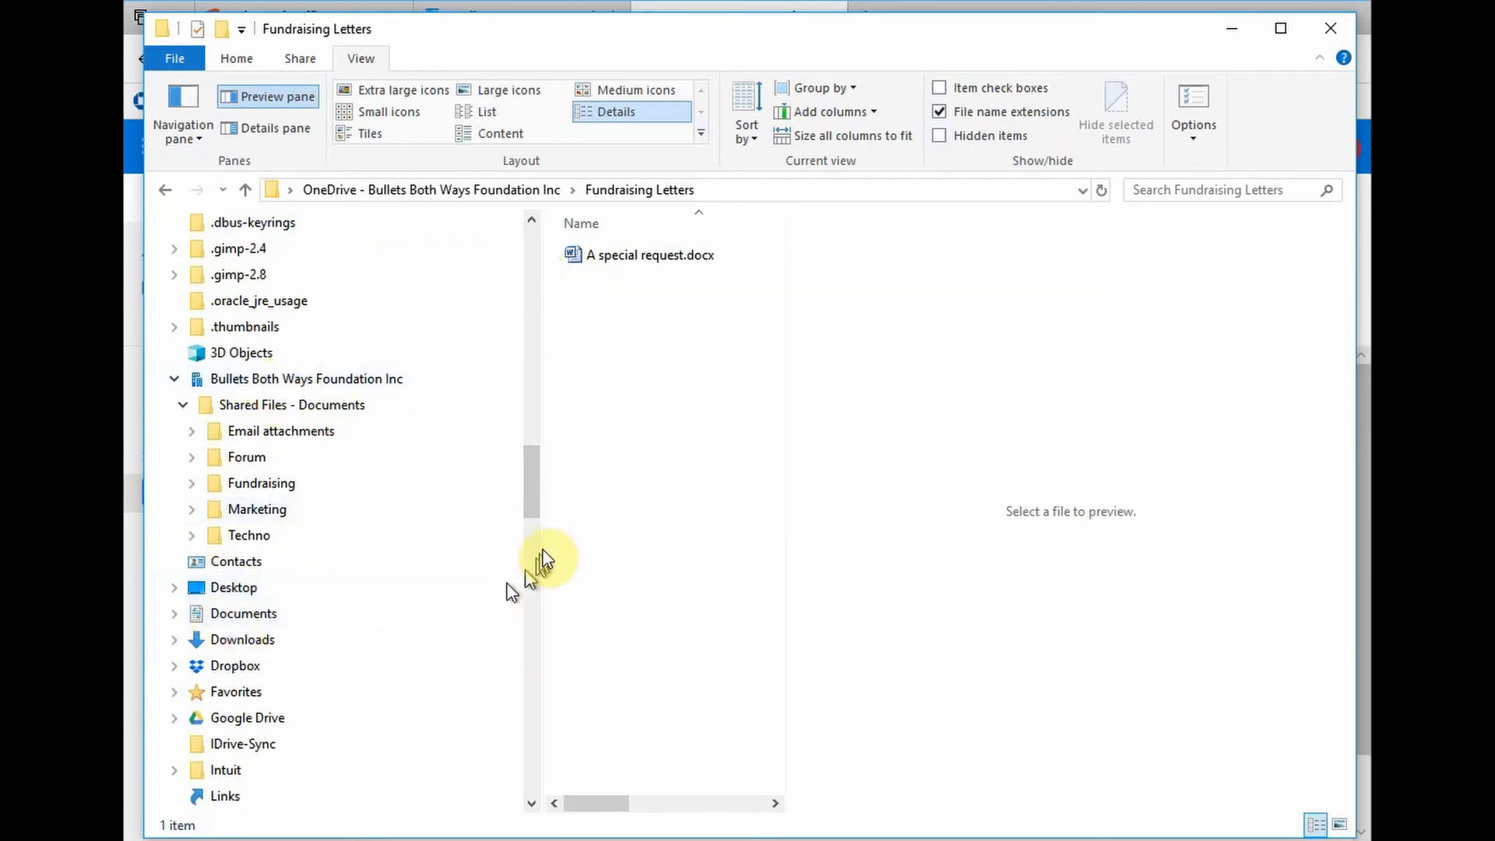
{"action": "left_click_drag", "start_coordinate": [540, 497], "coordinate": [540, 446]}
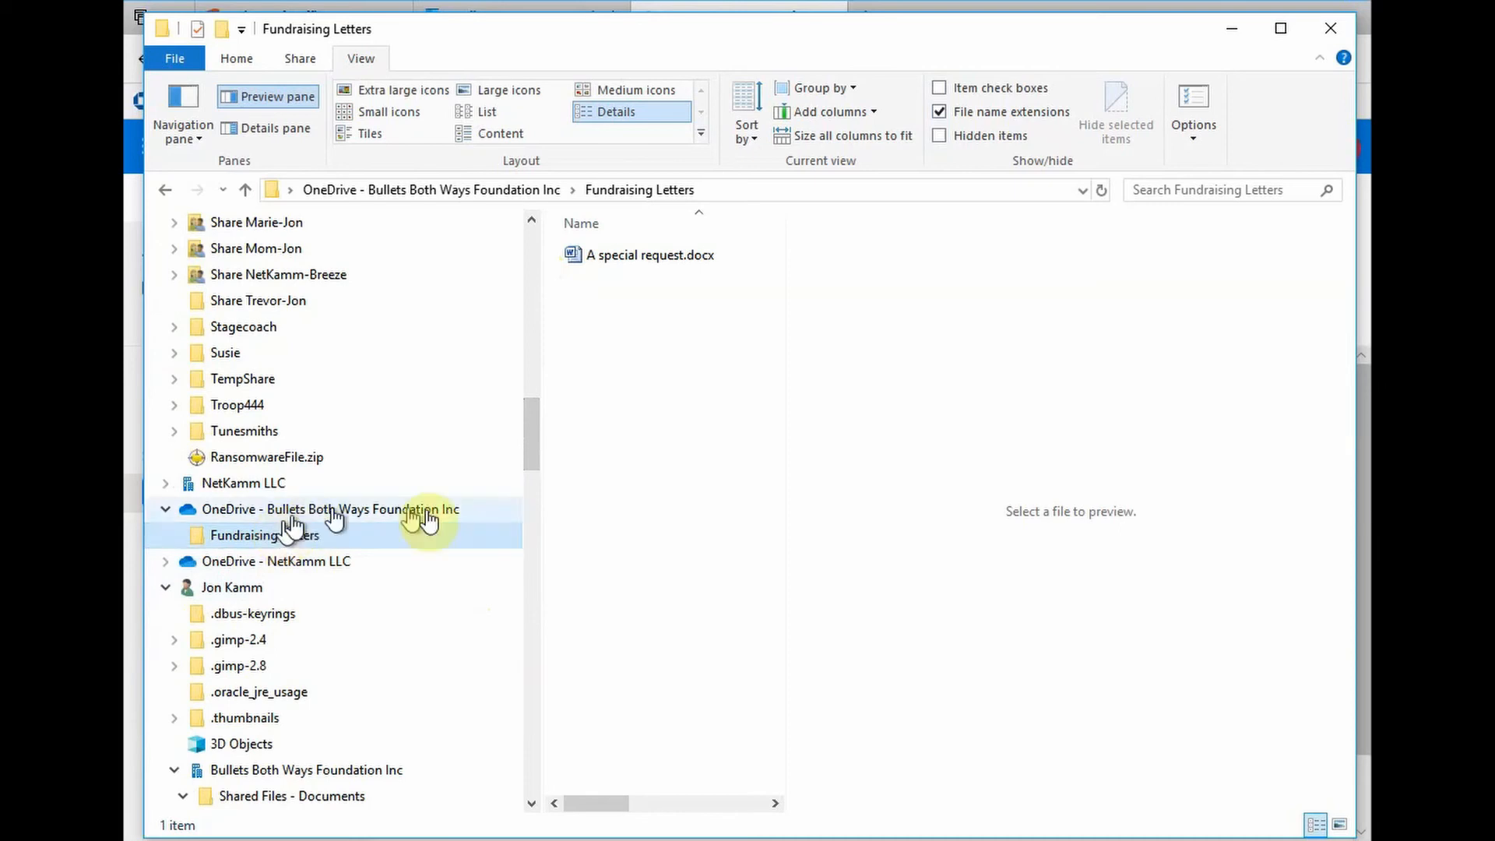
{"action": "left_click_drag", "start_coordinate": [534, 430], "coordinate": [544, 462]}
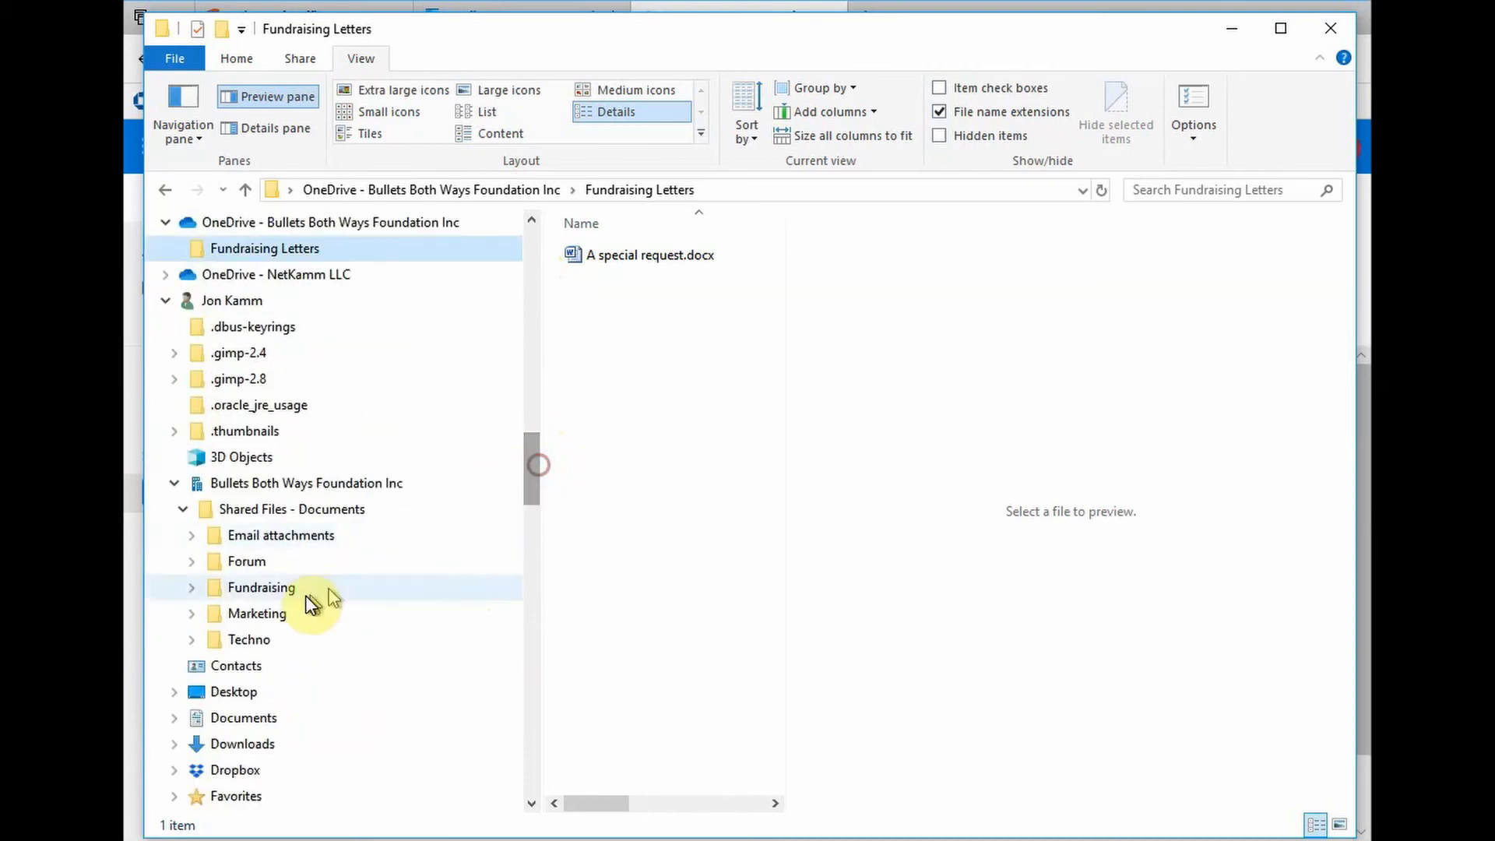
{"action": "left_click", "coordinate": [261, 615]}
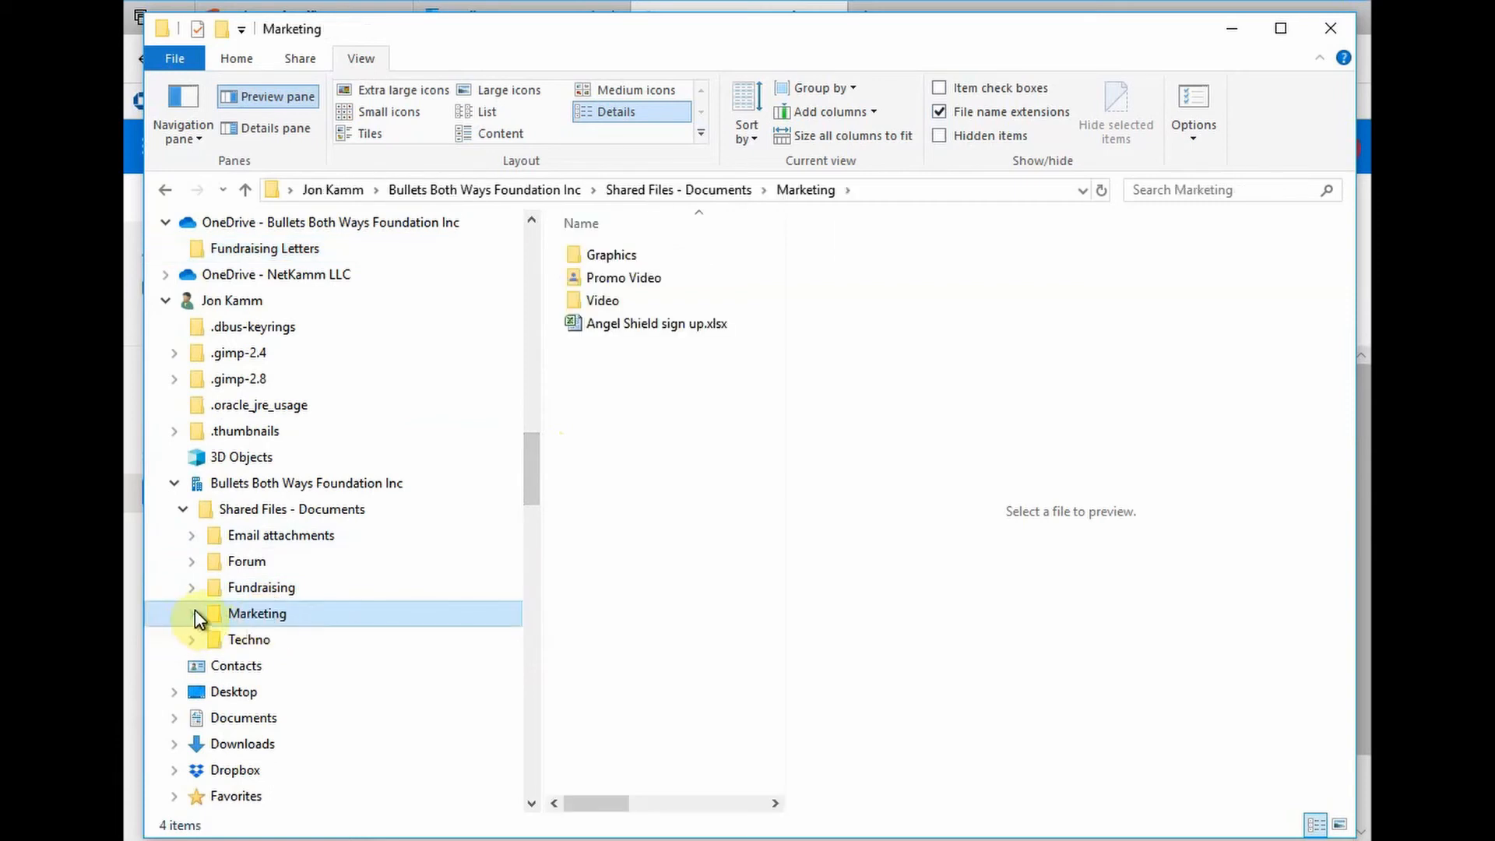
{"action": "left_click", "coordinate": [193, 614]}
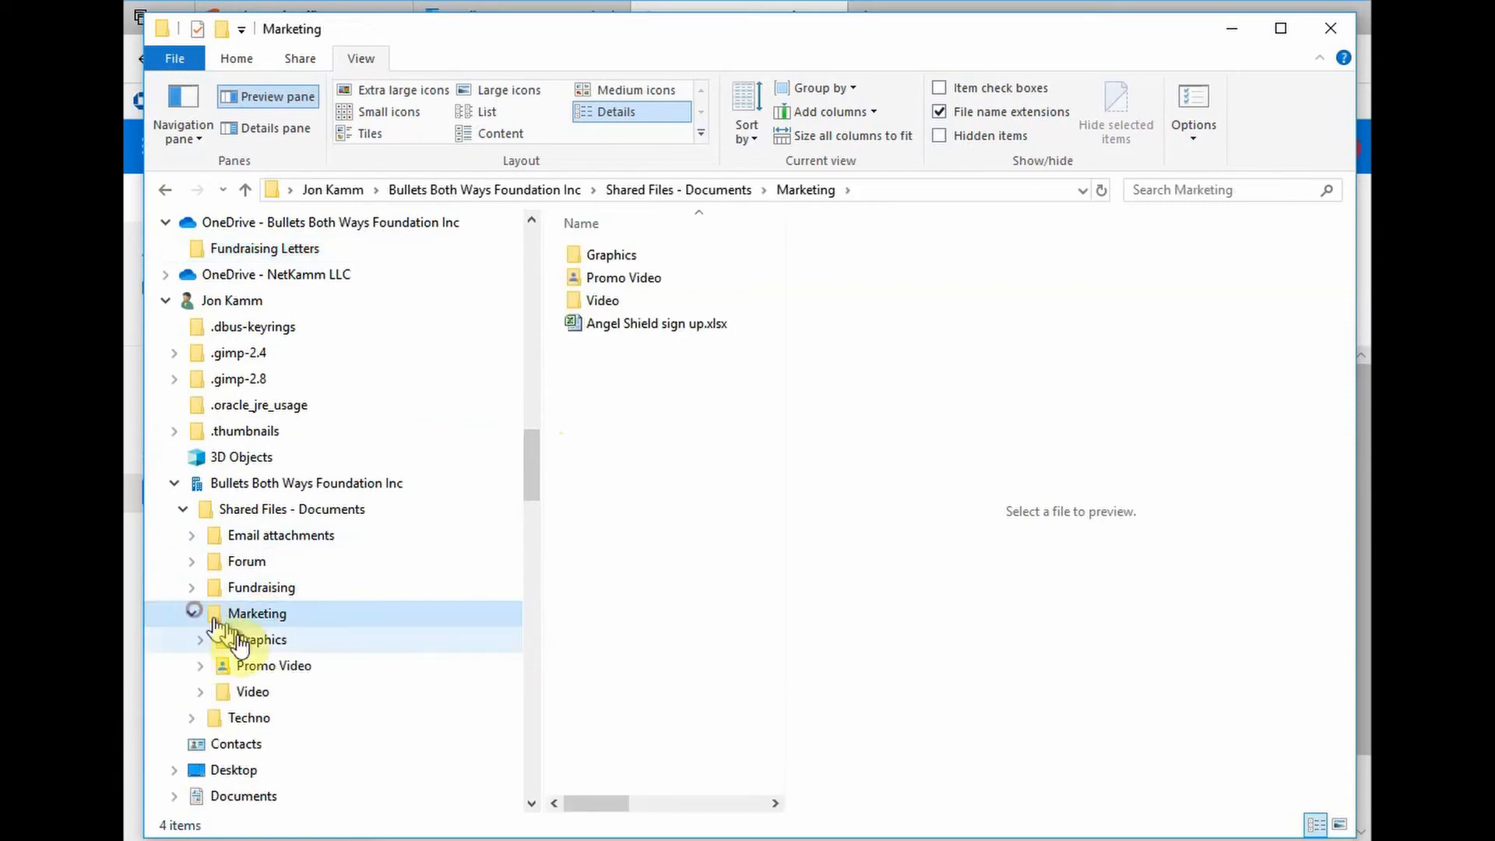
{"action": "left_click", "coordinate": [286, 666]}
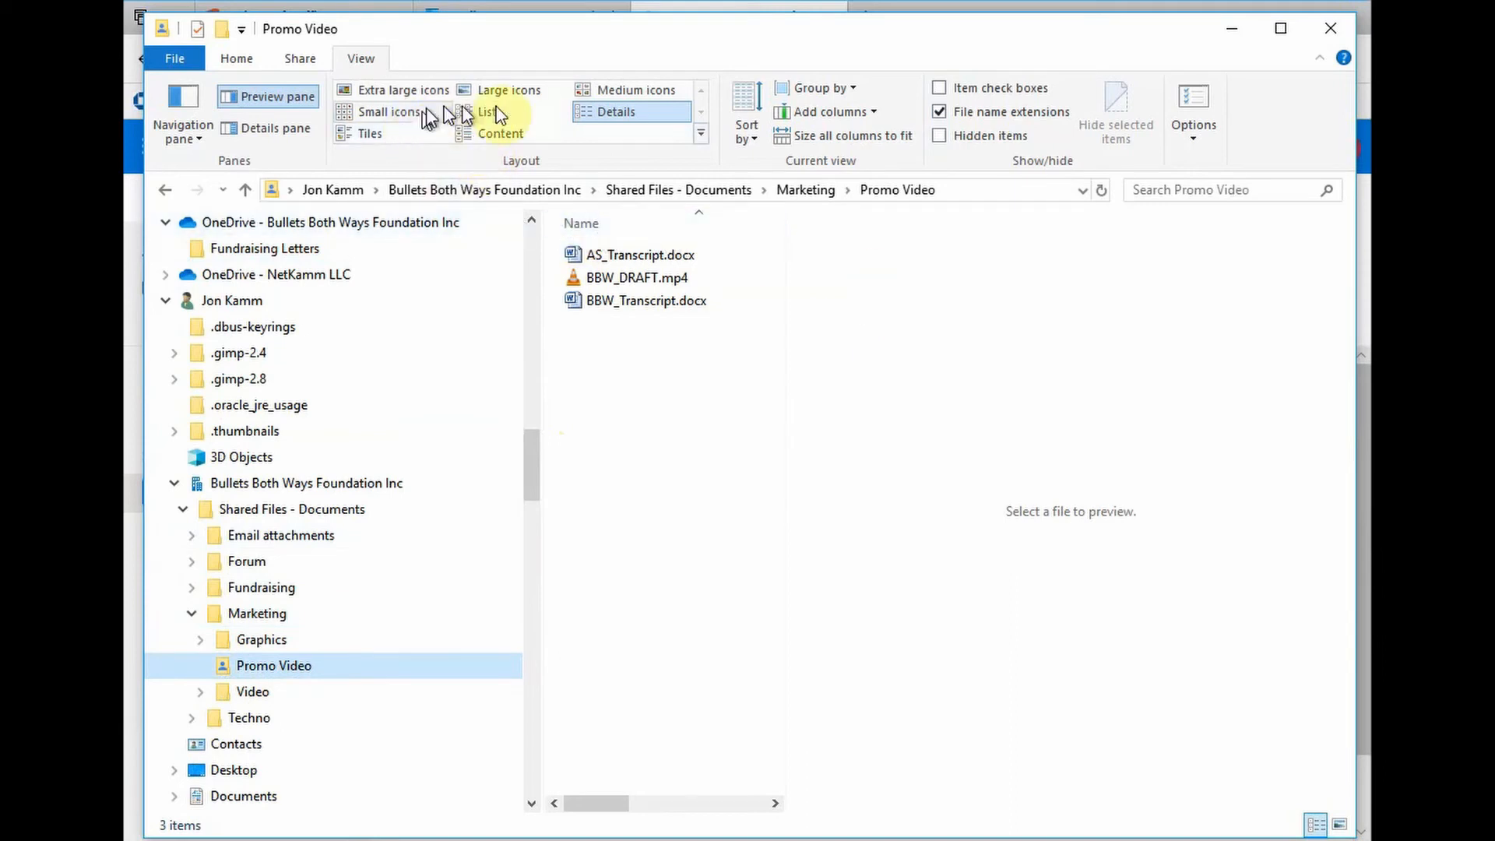
Show the Promo Video files in the Details layout and turn off the preview pane.
{"action": "left_click", "coordinate": [495, 134]}
{"action": "left_click", "coordinate": [604, 112]}
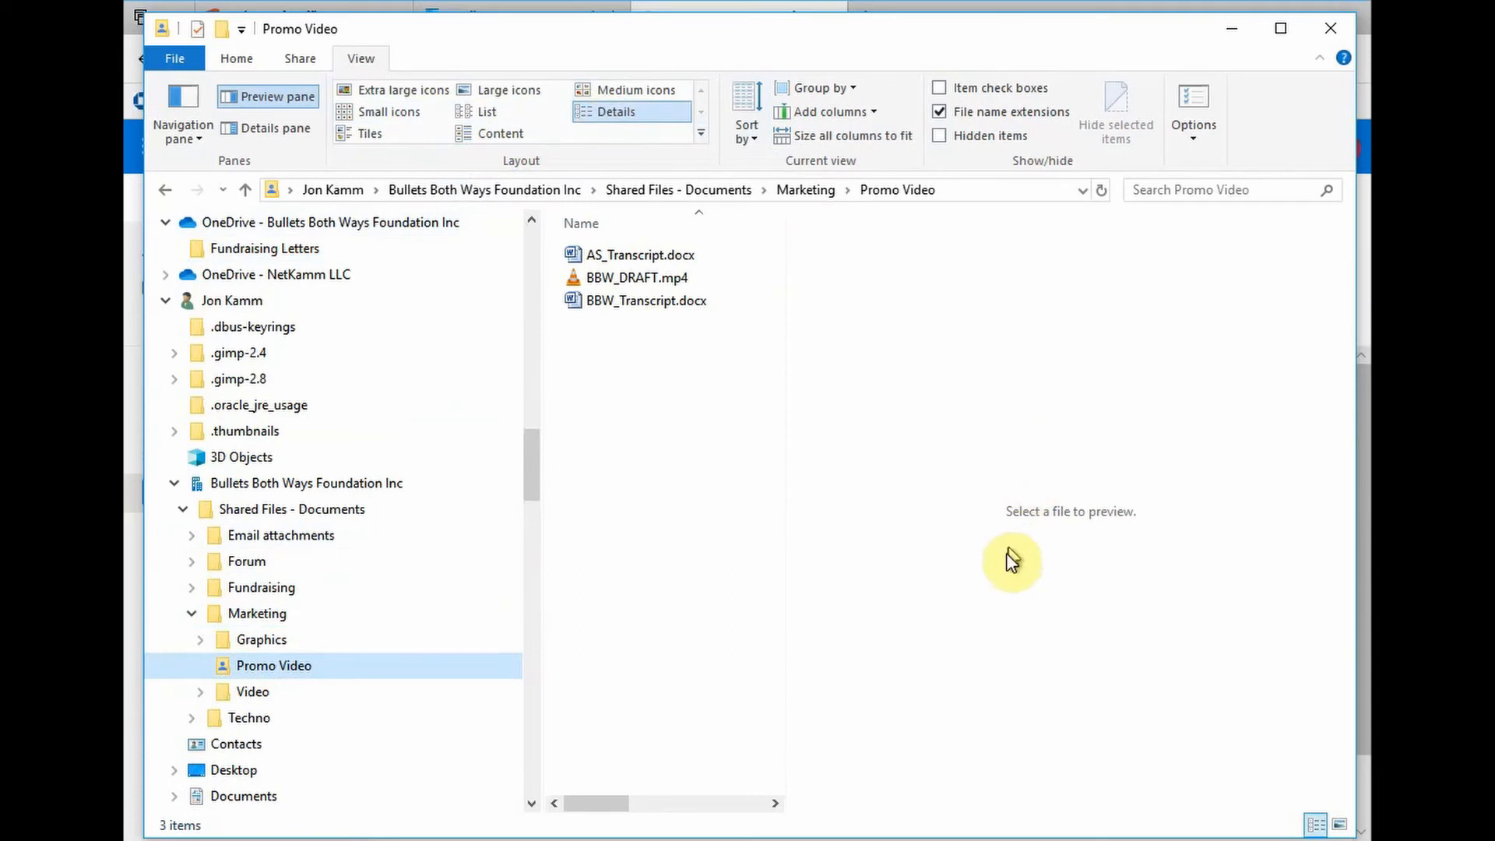
{"action": "left_click", "coordinate": [257, 96]}
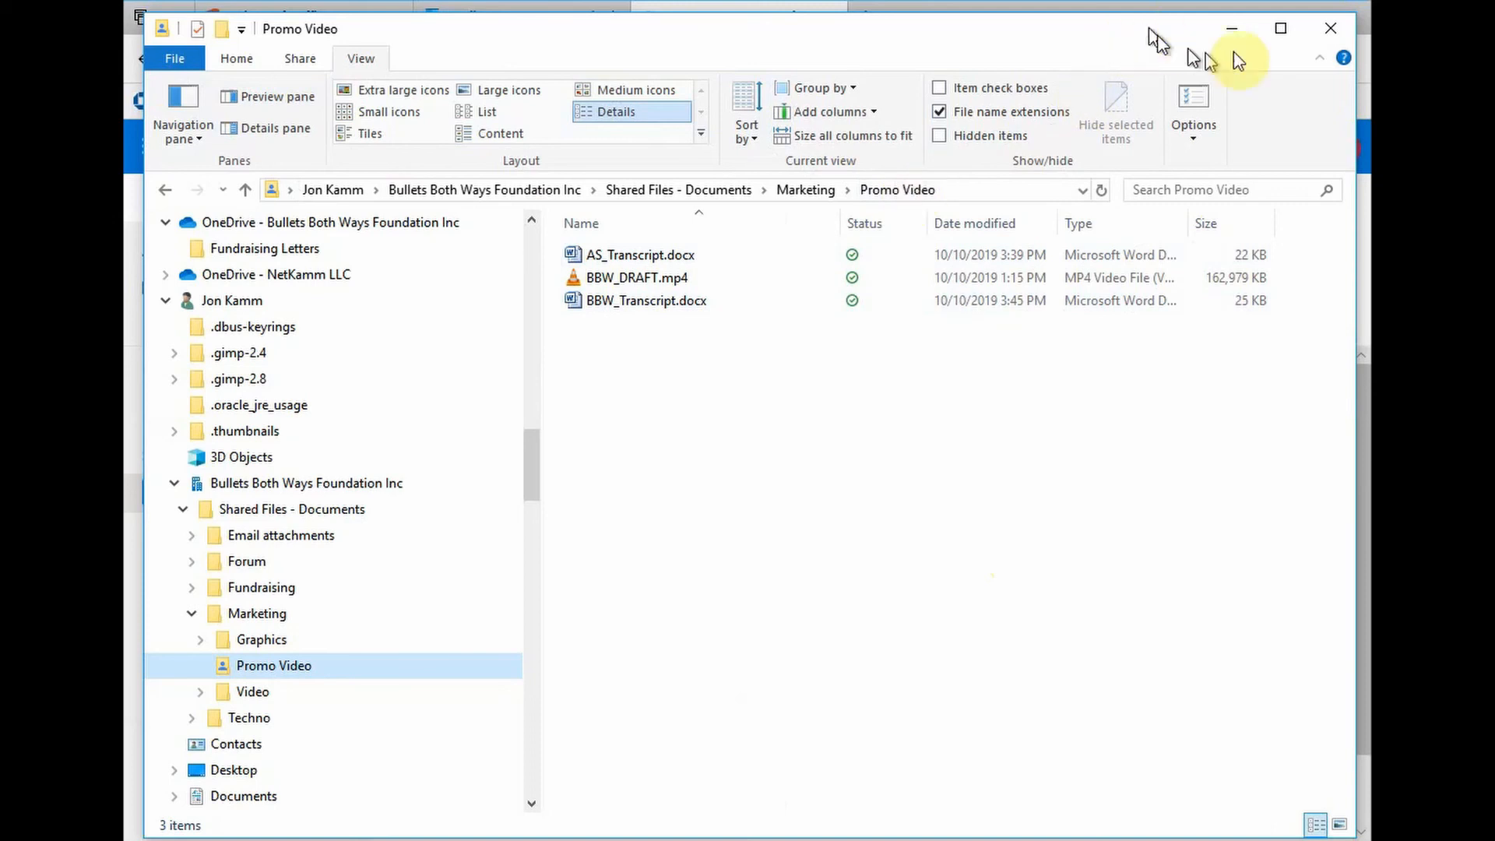
Close File Explorer, switch to the Outlook inbox in the browser, and dismiss the open app launcher.
{"action": "left_click", "coordinate": [1331, 28]}
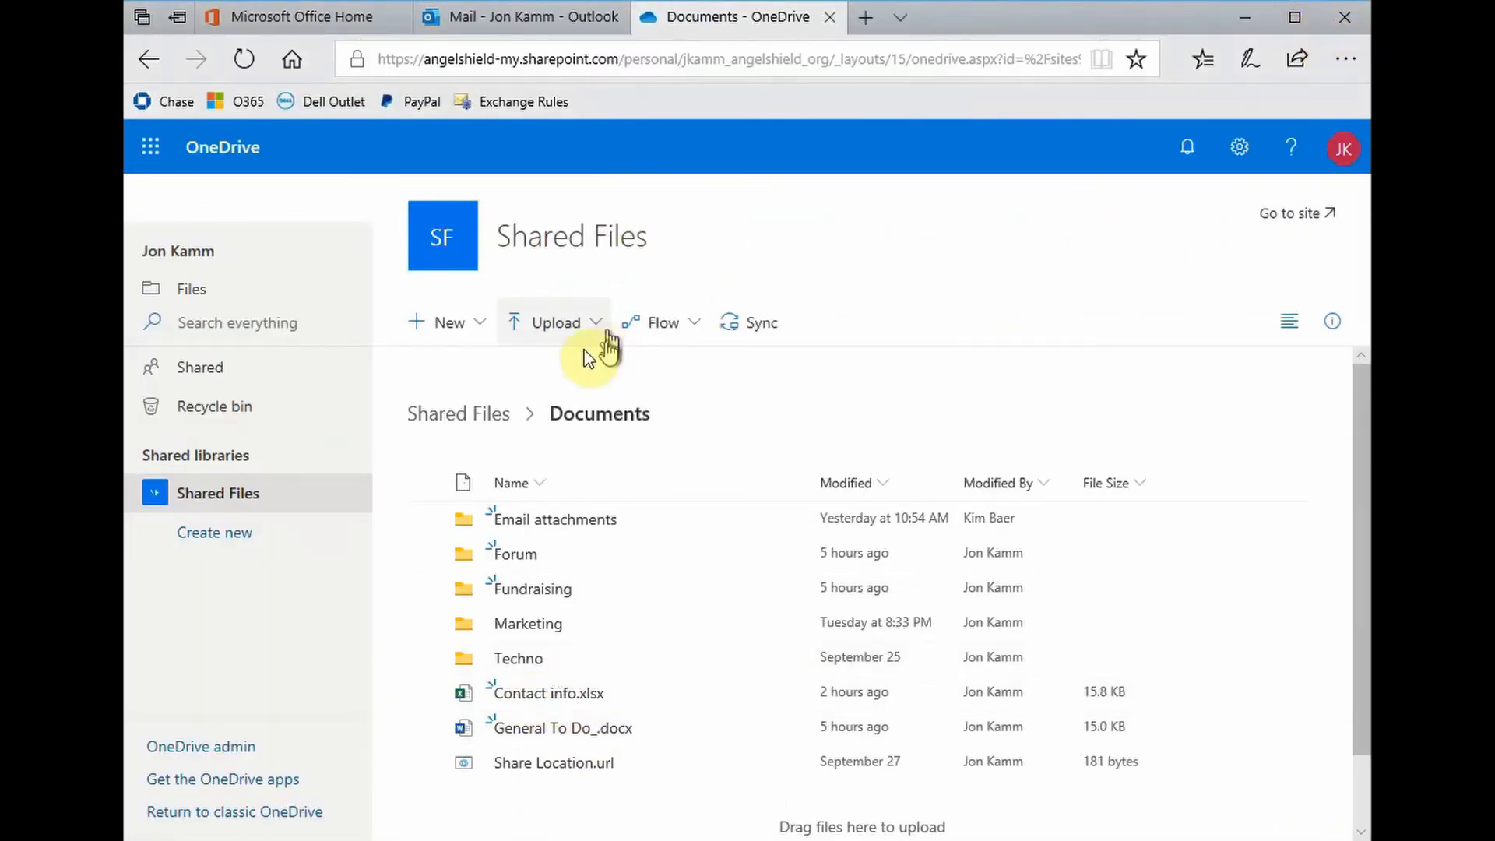
{"action": "left_click", "coordinate": [522, 17]}
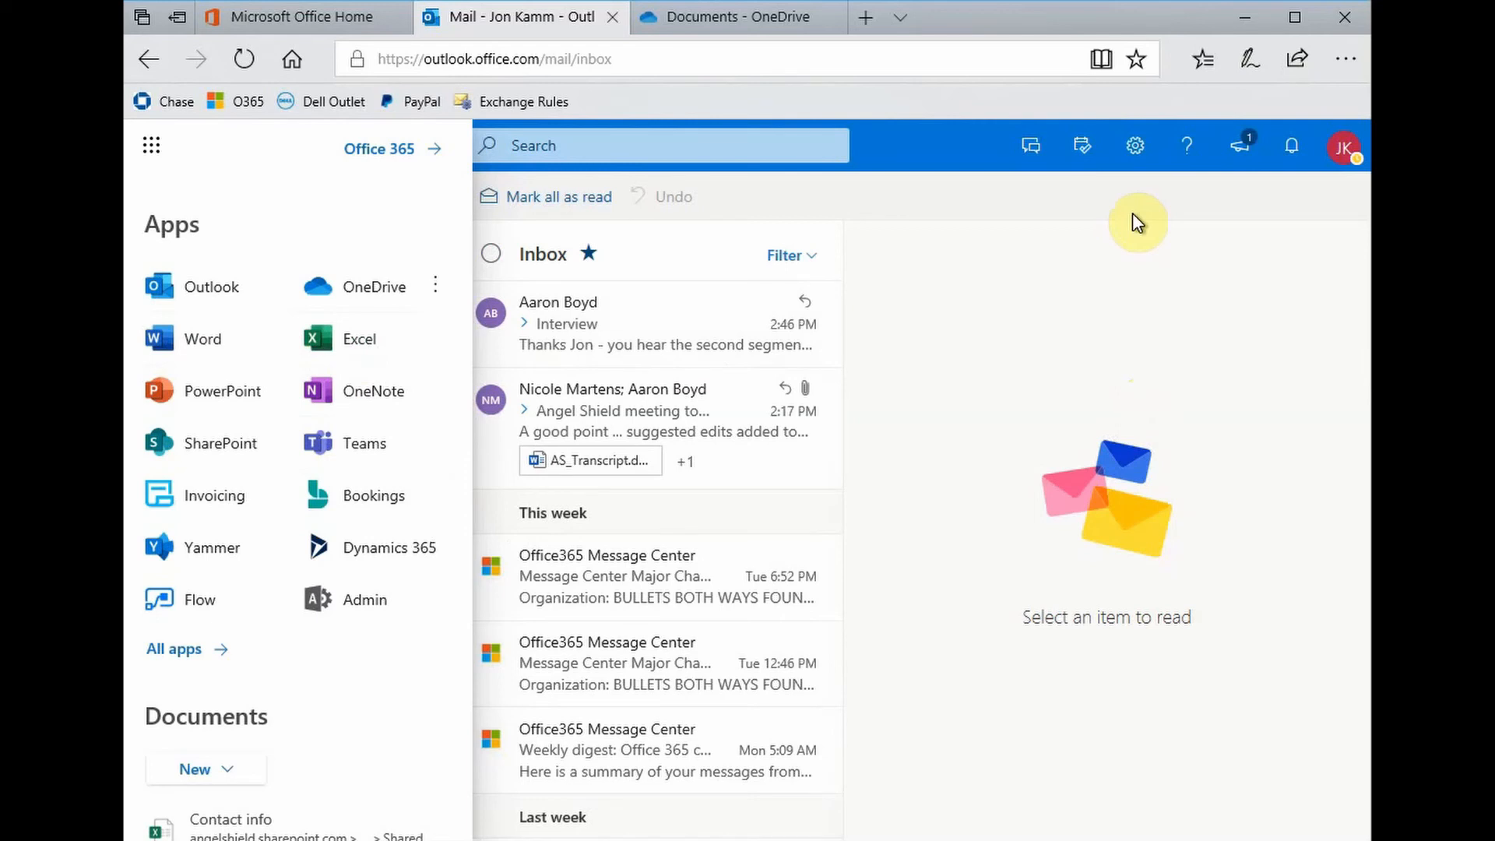
{"action": "left_click", "coordinate": [1105, 199]}
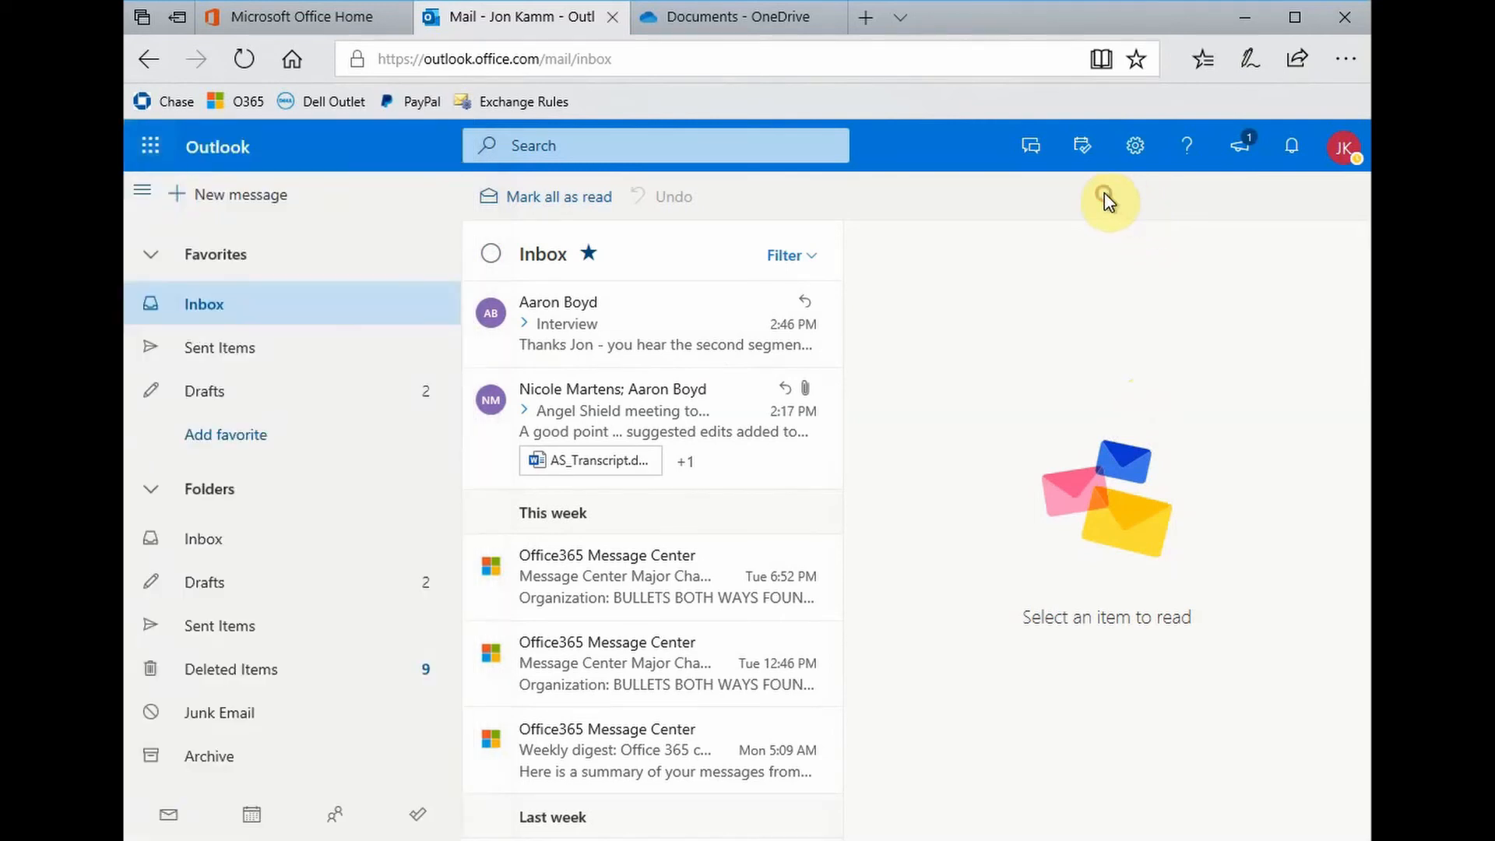